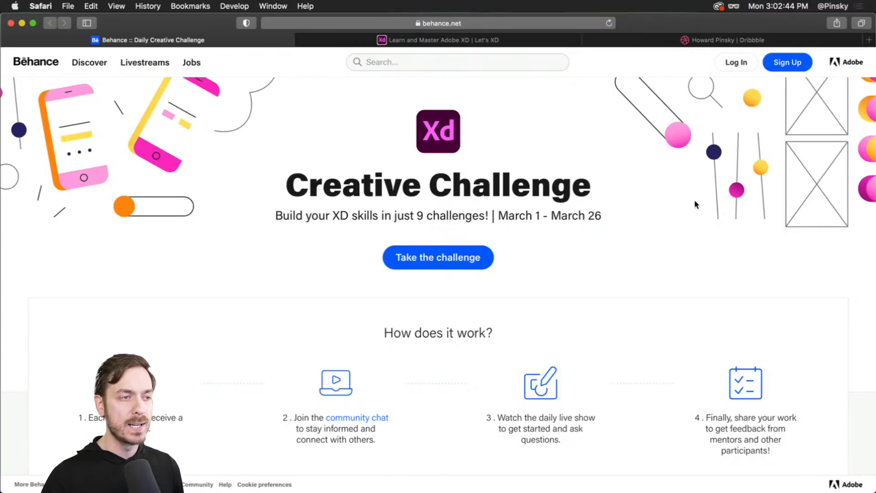
- Scroll through the Behance Creative Challenge page to review the challenge overview
scroll(440, 258, up, 3)
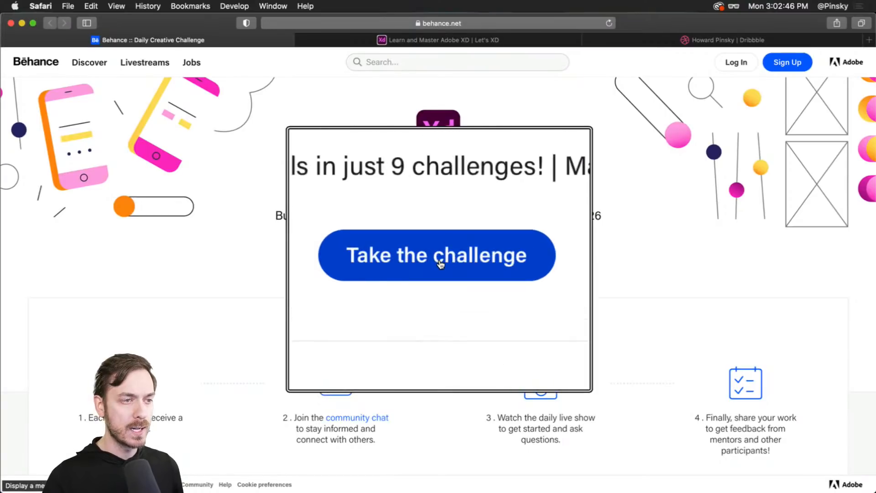
scroll(439, 263, down, 5)
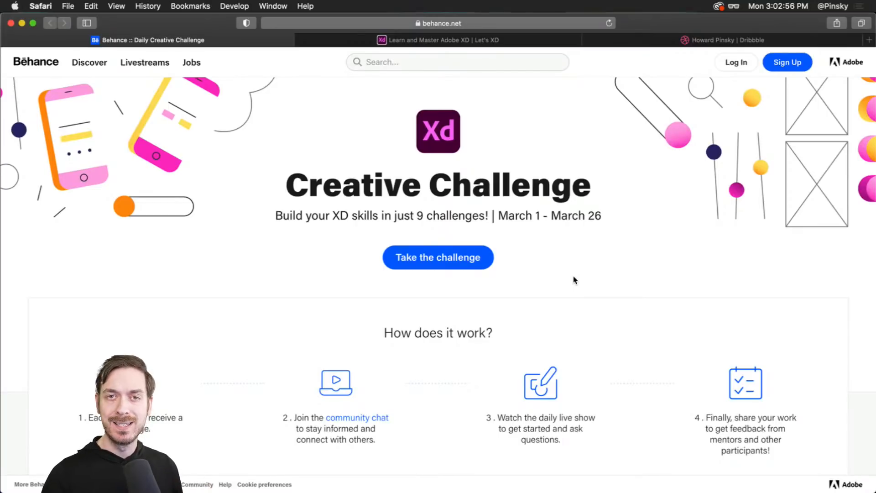
scroll(402, 204, down, 3)
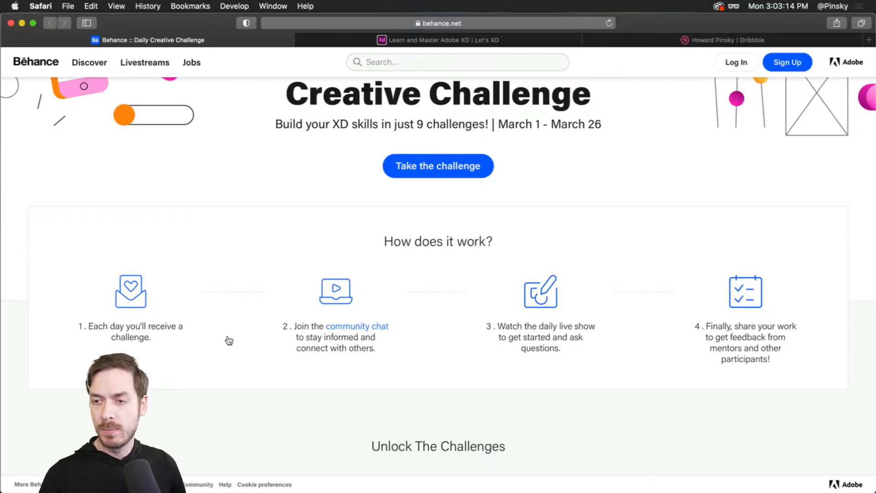
- Switch to Discord and browse the Adobe XD server's creative-challenge announcement and channel list
key(super+Tab)
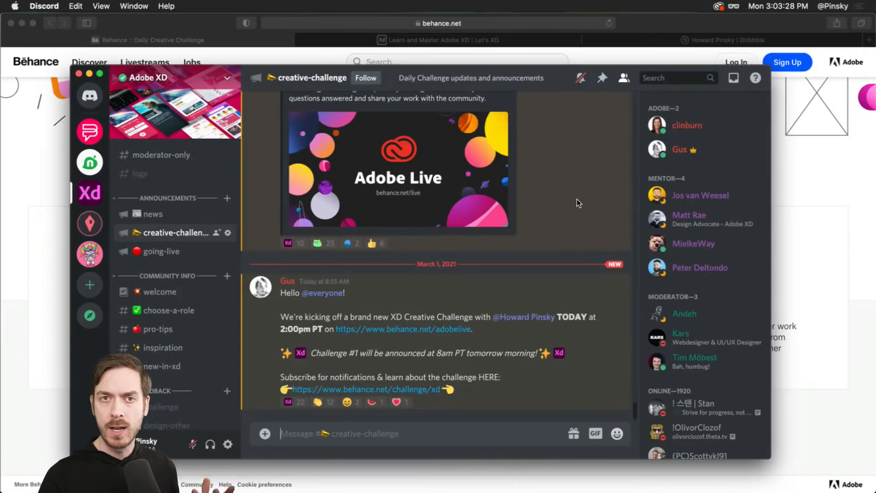
scroll(186, 310, down, 3)
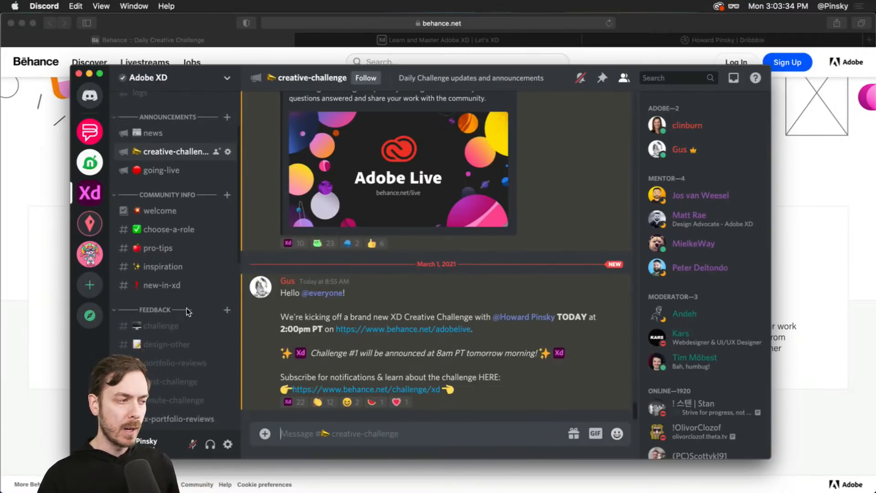
scroll(182, 329, down, 5)
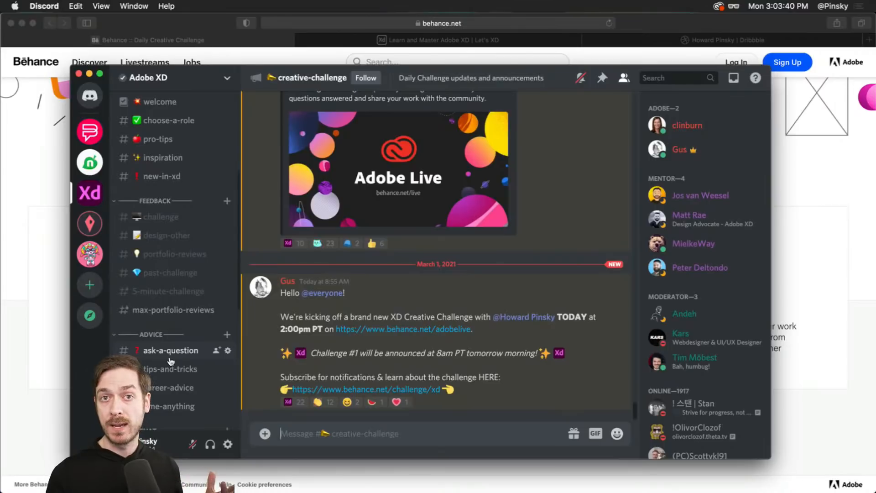
scroll(169, 356, up, 1)
scroll(167, 353, up, 3)
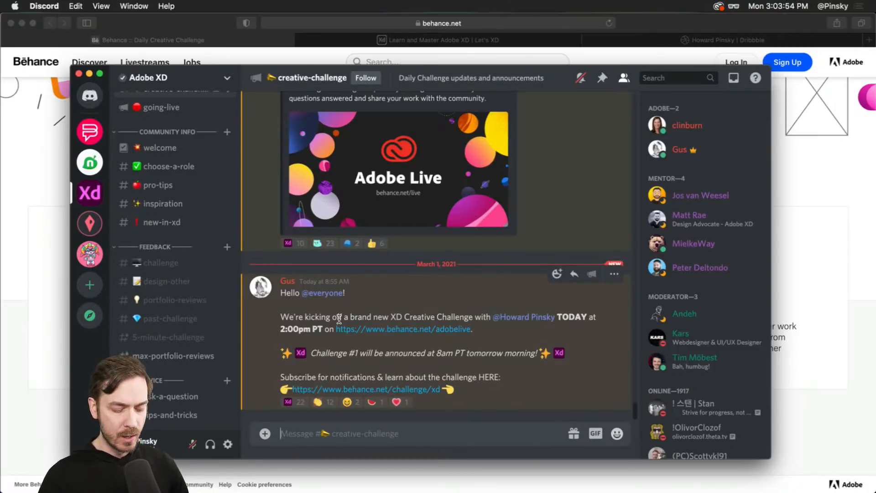
- Return to the browser and scroll through the Behance challenge page's Unlock The Challenges and Explore Past Challenges sections
click(800, 235)
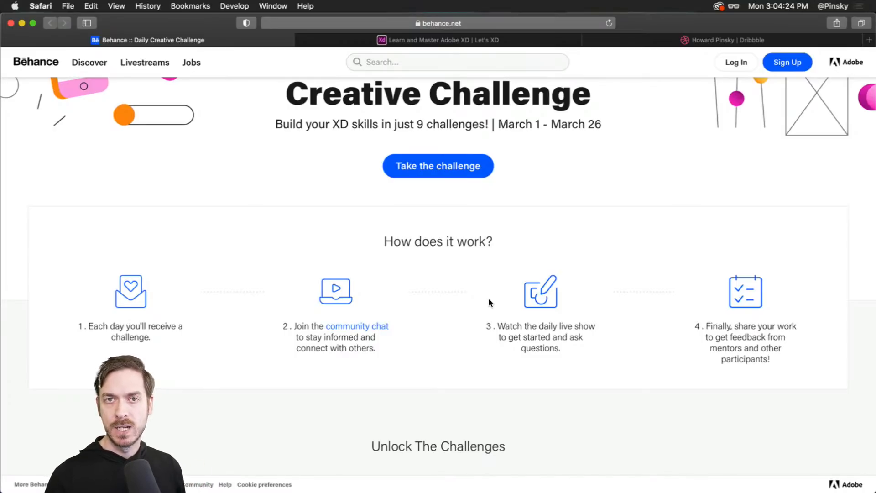
scroll(766, 312, up, 3)
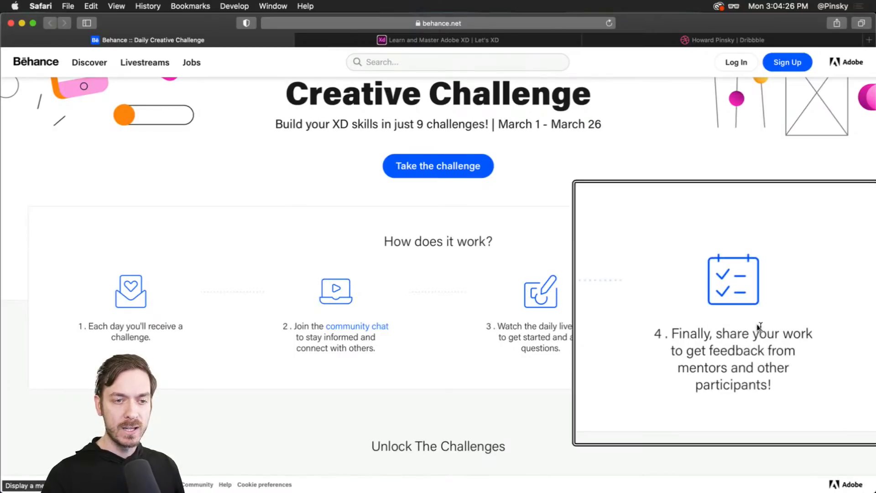
scroll(759, 327, down, 3)
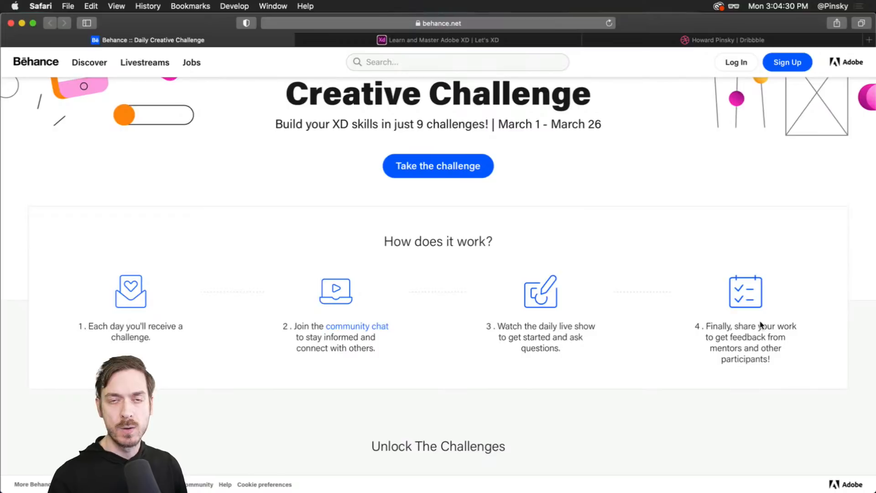
scroll(420, 257, down, 5)
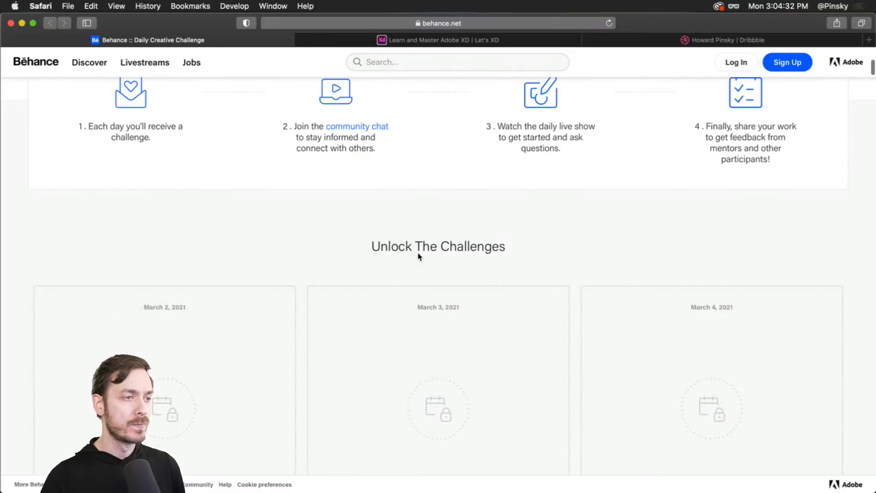
scroll(419, 256, down, 3)
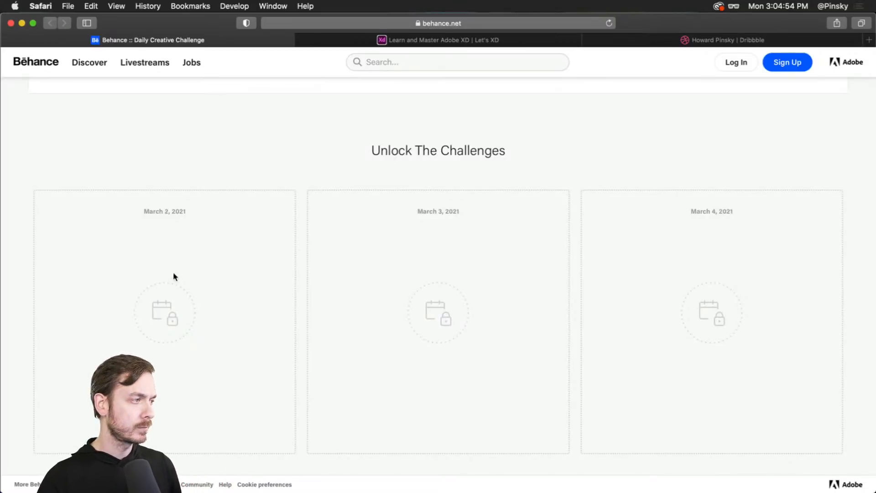
scroll(277, 262, down, 10)
scroll(351, 266, up, 8)
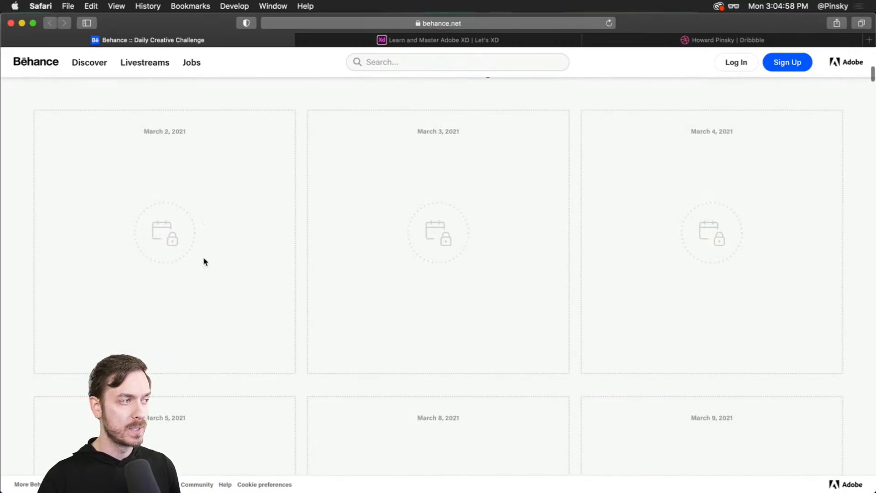
scroll(274, 240, down, 10)
scroll(284, 237, down, 15)
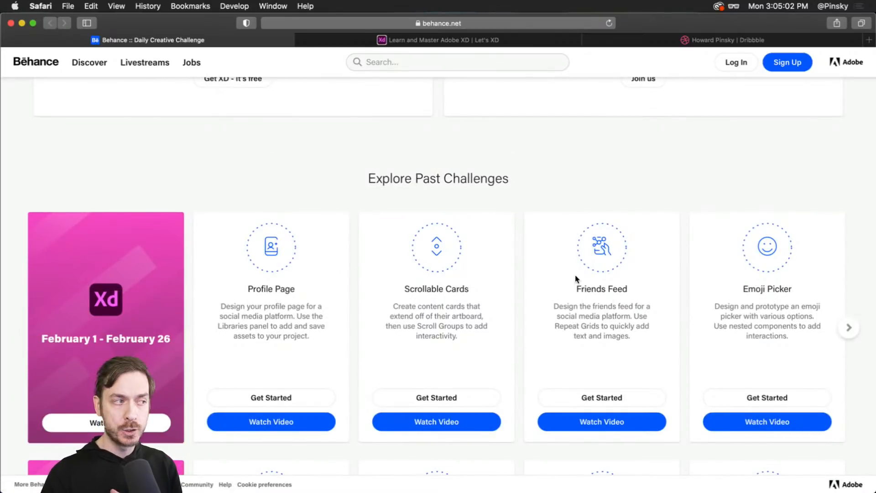
scroll(369, 268, down, 3)
scroll(363, 272, down, 3)
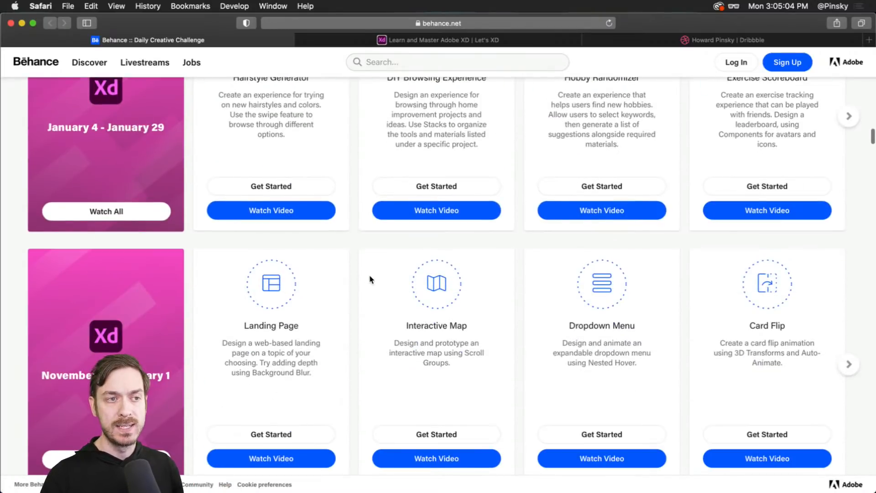
scroll(372, 282, up, 20)
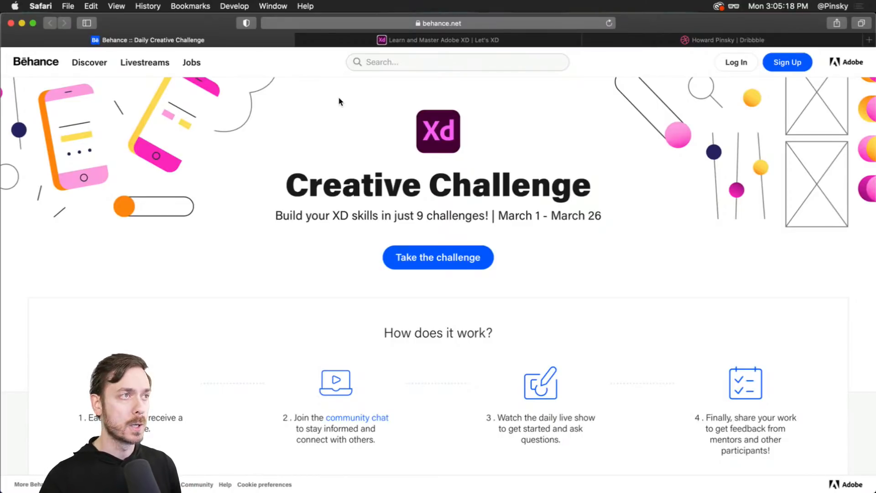
- Open the Let's XD tab and browse its Learn menu and tutorial sections
click(341, 42)
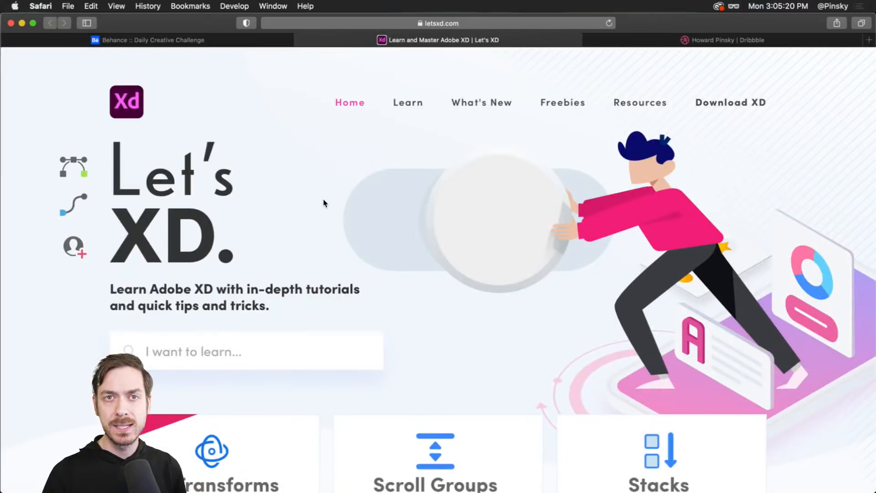
scroll(324, 201, down, 7)
scroll(252, 246, up, 6)
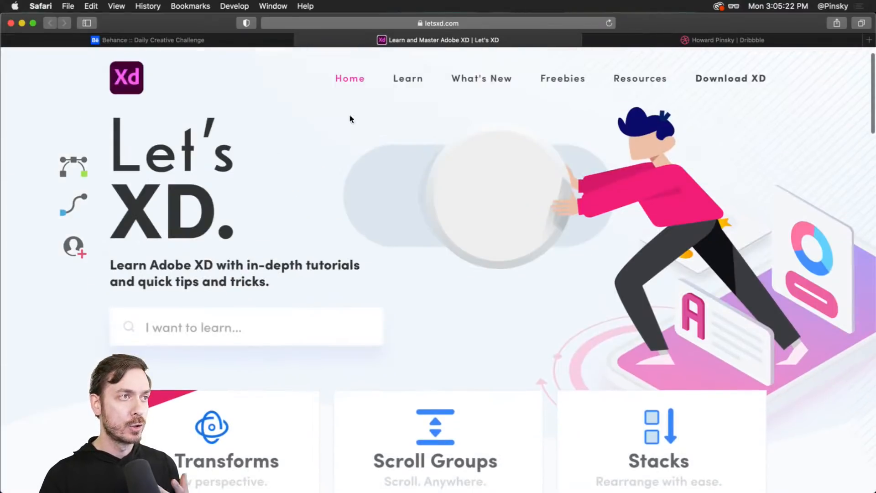
mouse_move(403, 75)
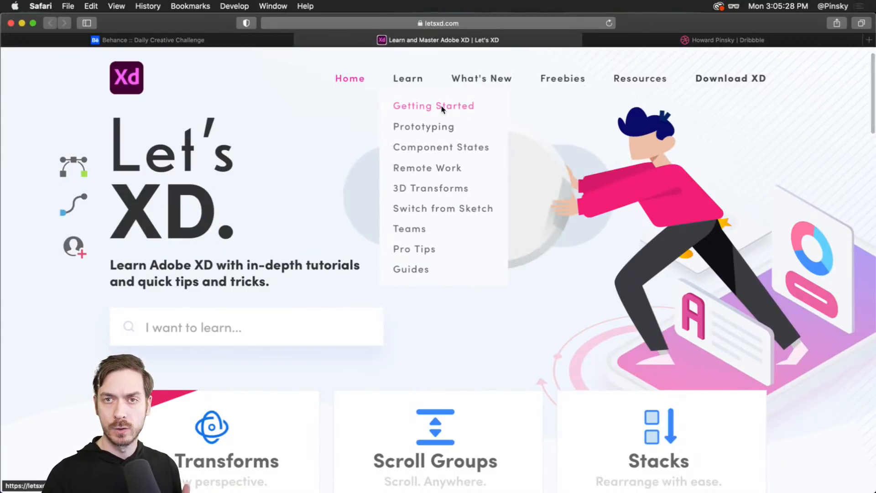
scroll(303, 162, down, 5)
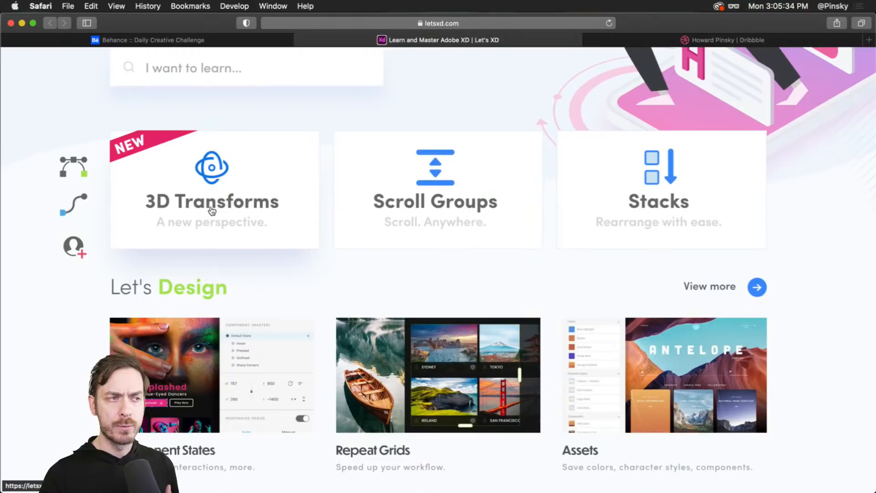
scroll(653, 252, down, 3)
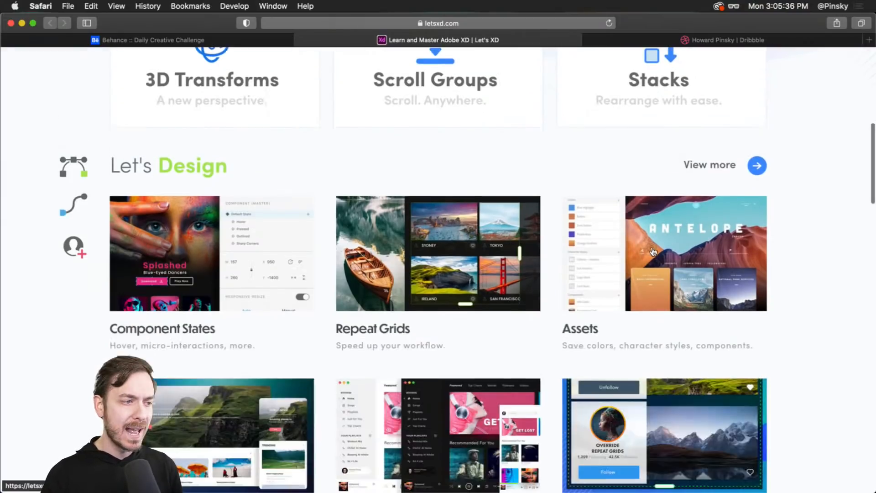
scroll(196, 263, down, 10)
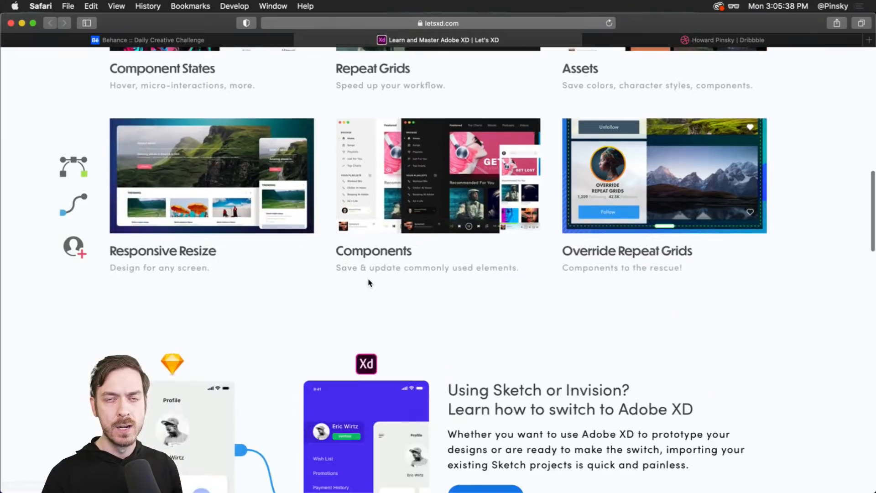
scroll(364, 282, up, 20)
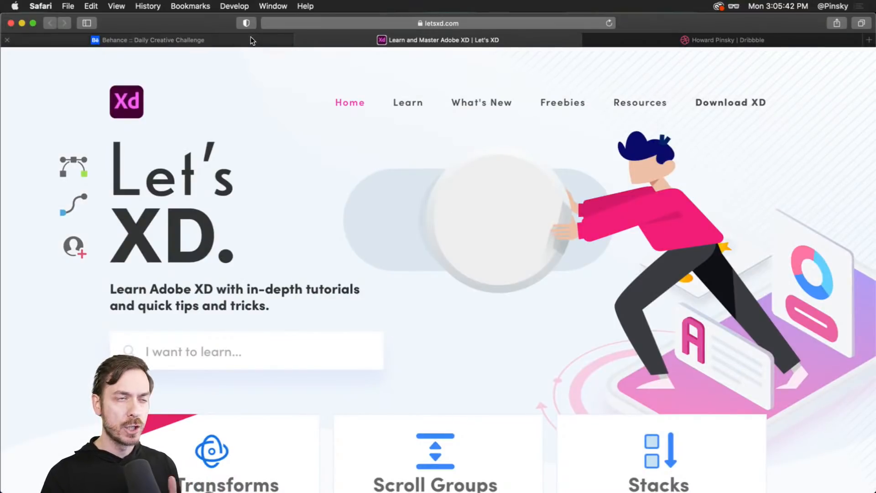
mouse_move(251, 37)
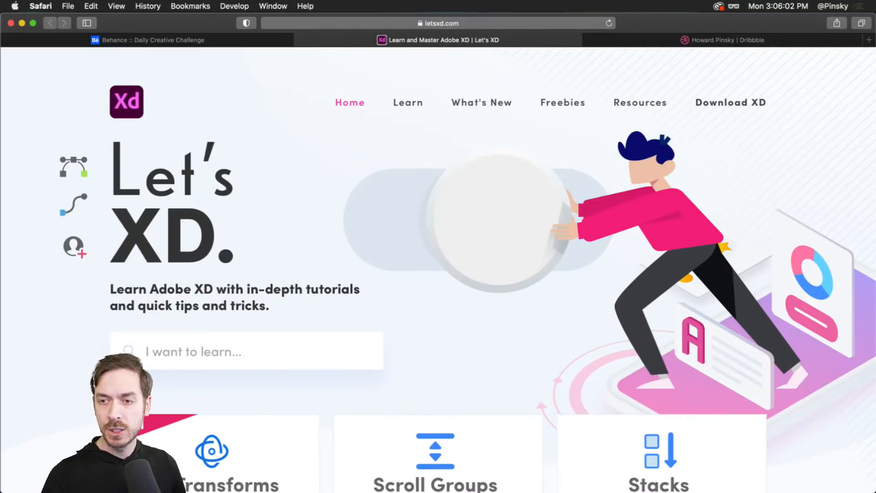
- Switch to the XD_DCC_Day 1_Pricing document and examine the challenge brief and the Pricing Table artboard
key(super+Tab)
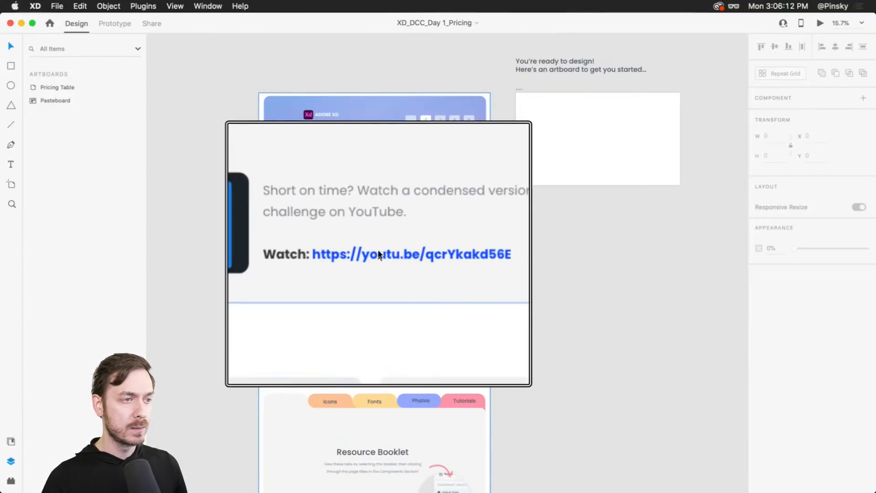
scroll(510, 294, down, 5)
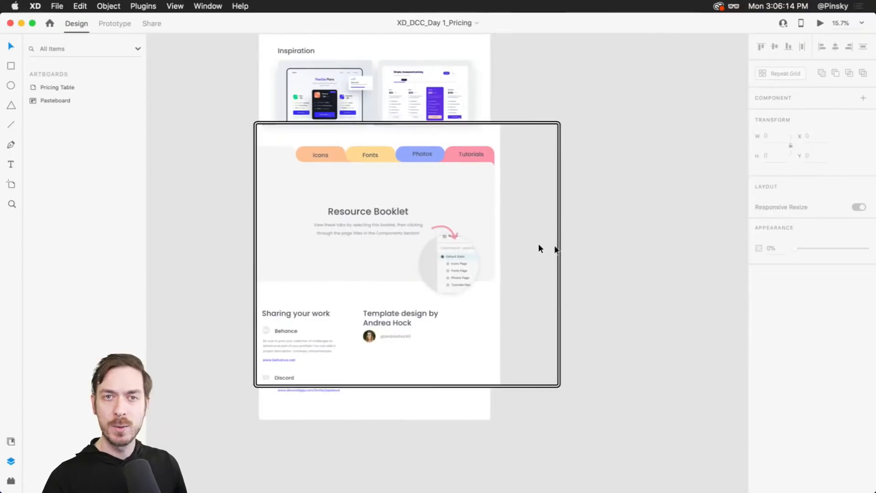
scroll(538, 241, up, 1)
scroll(538, 245, down, 1)
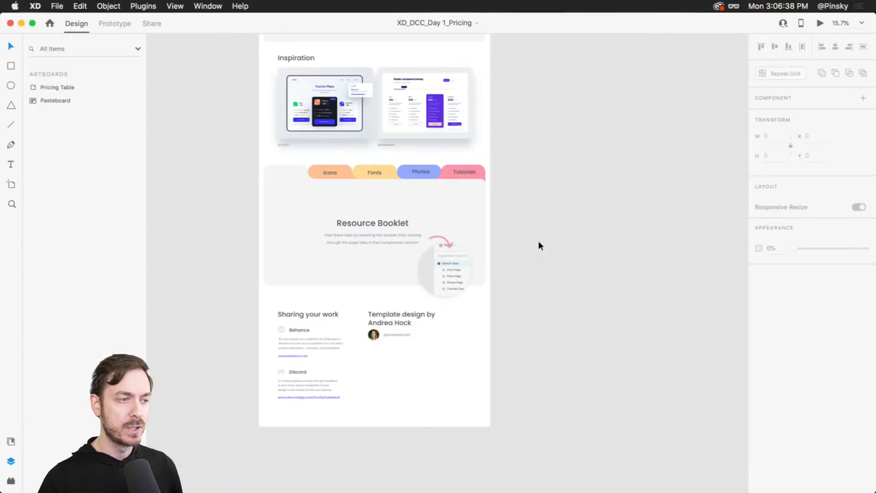
scroll(392, 172, up, 2)
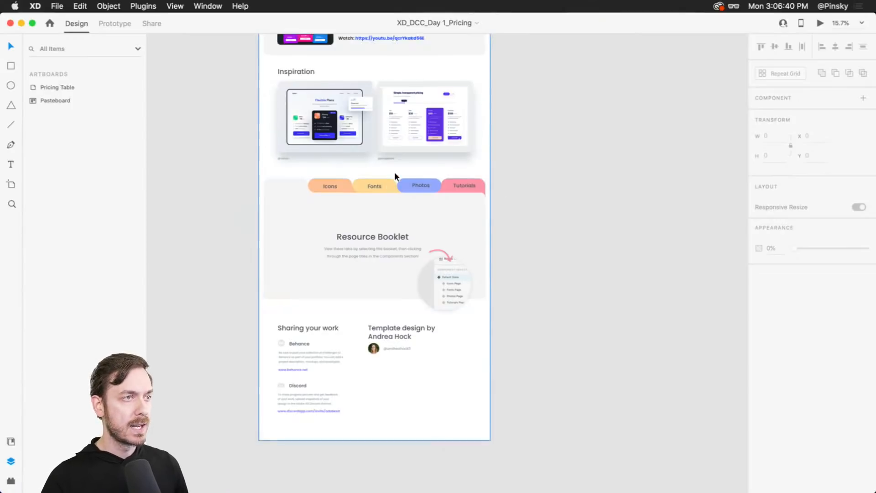
scroll(370, 110, up, 10)
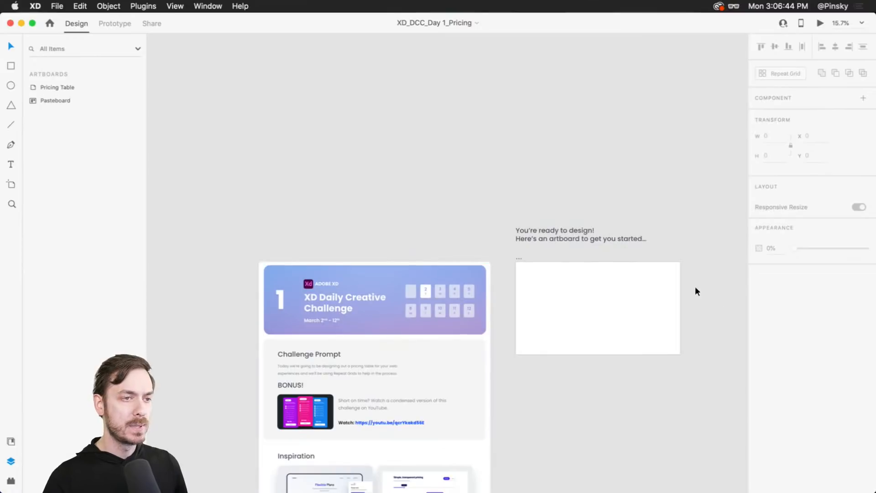
scroll(692, 297, up, 5)
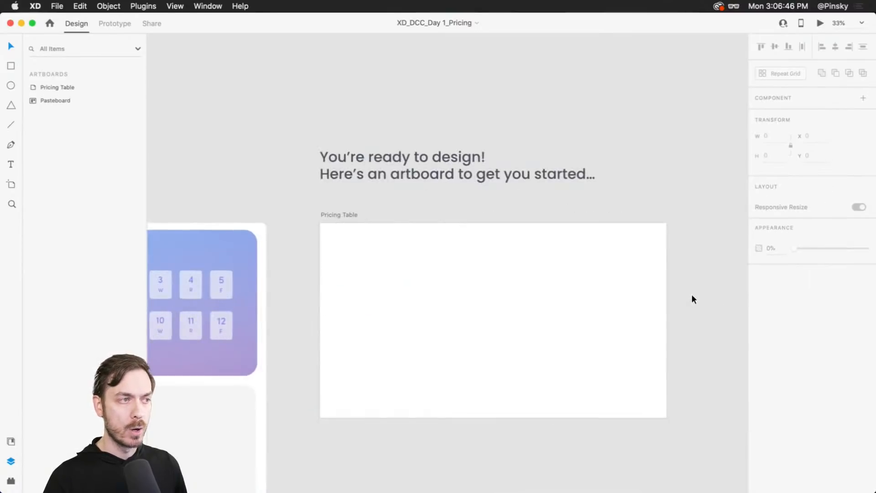
drag(592, 303, 618, 263)
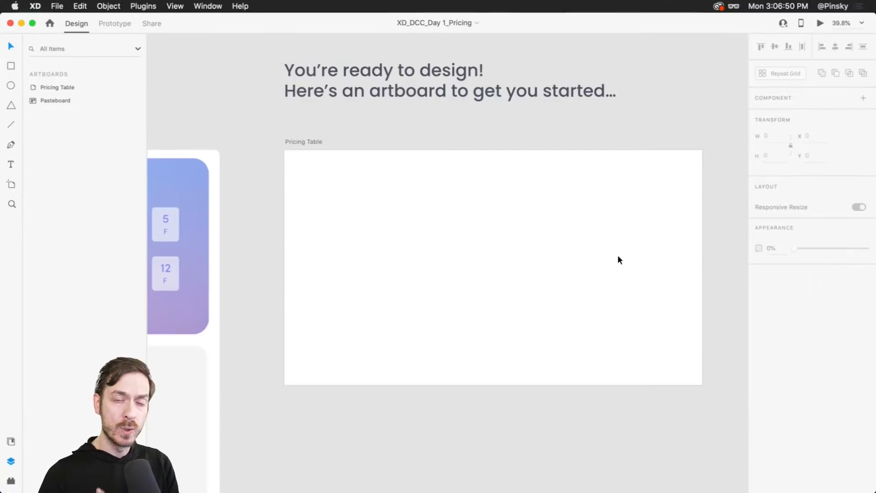
scroll(592, 253, down, 5)
scroll(589, 256, down, 3)
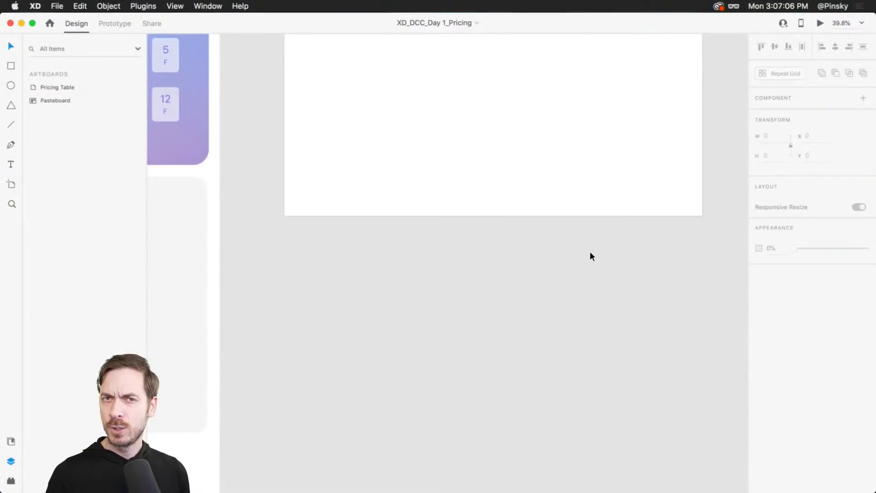
scroll(590, 252, down, 3)
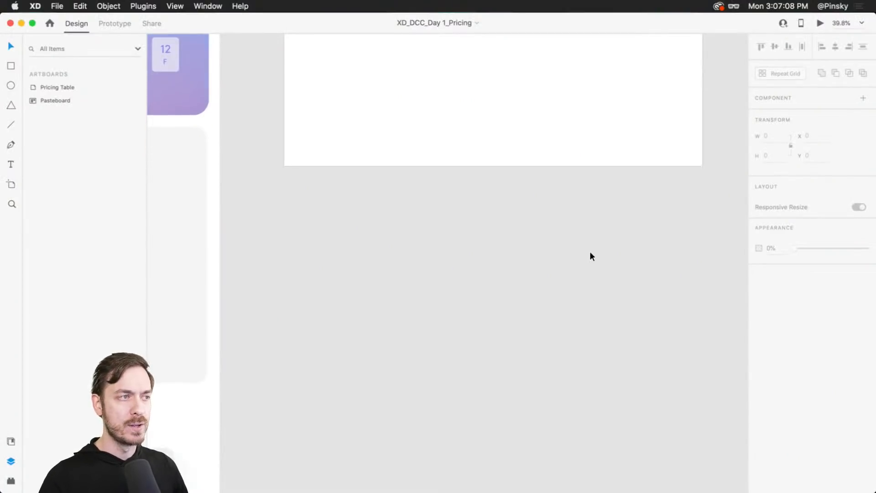
scroll(589, 252, right, 1)
scroll(590, 252, right, 1)
scroll(589, 252, down, 3)
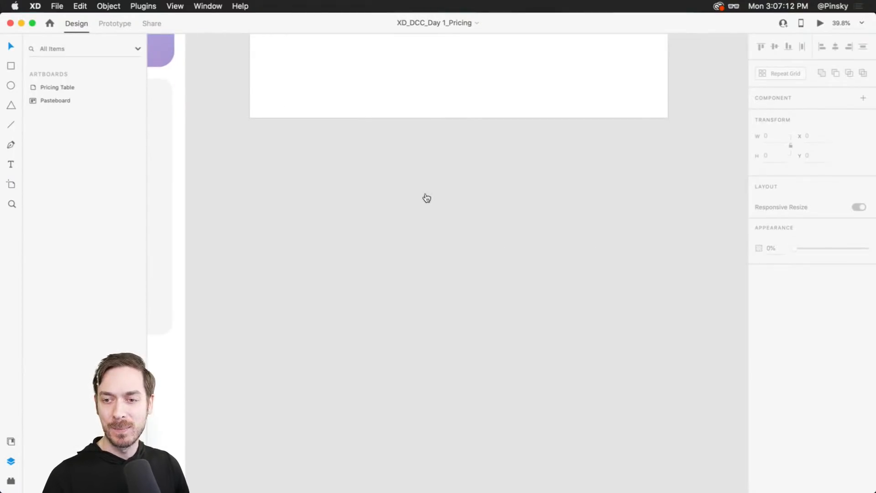
- Switch back to the browser and open the Dribbble profile tab
key(super+Tab)
click(641, 41)
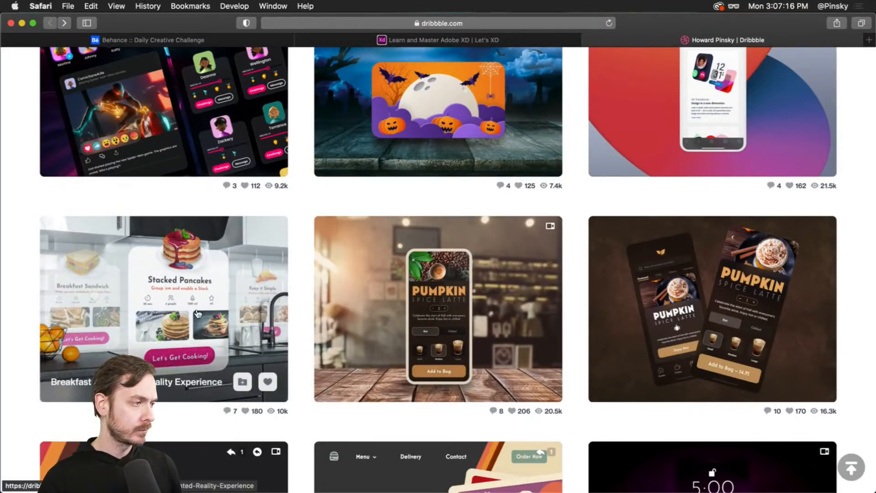
- Open the Breakfast Augmented Reality Experience shot on the Dribbble profile to view it
click(171, 264)
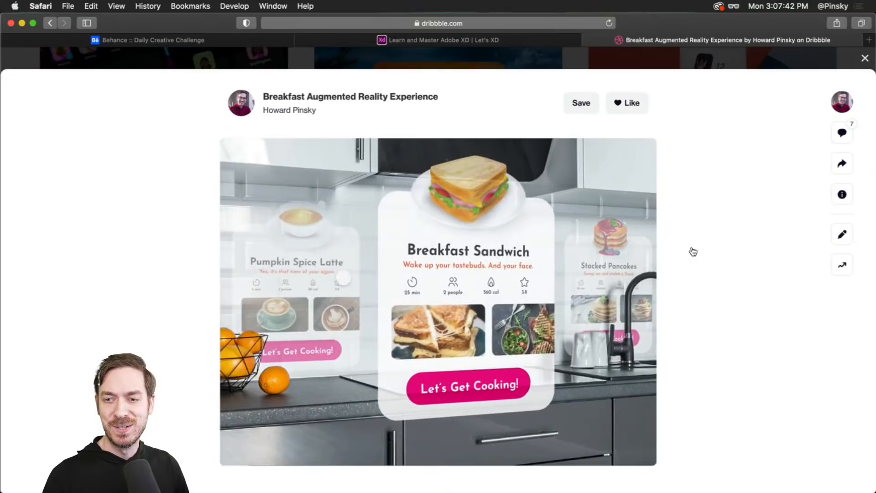
key(super+Tab)
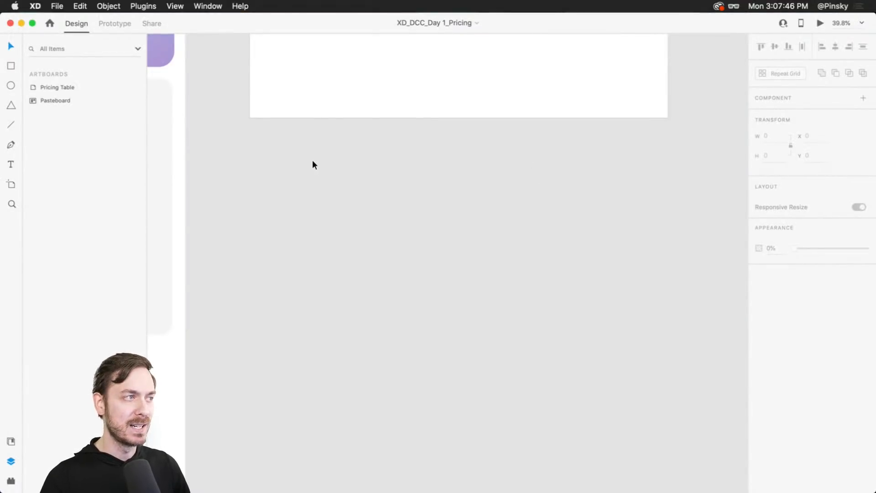
- Duplicate the Pricing Table artboard and place the copy beneath the original
scroll(372, 150, up, 5)
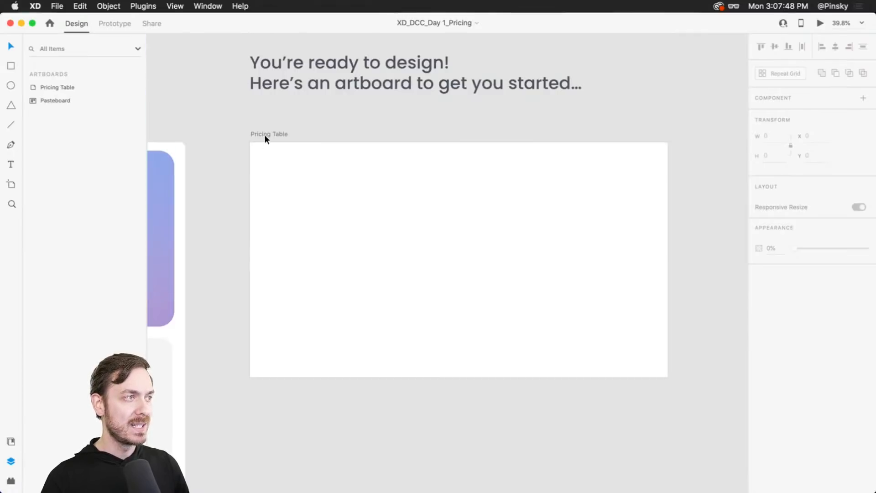
drag(267, 135, 269, 428)
scroll(269, 422, down, 8)
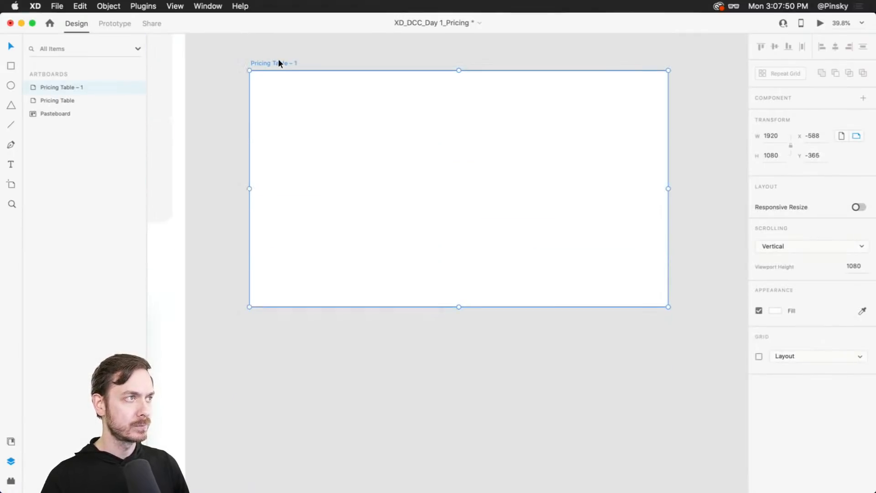
drag(276, 61, 268, 149)
scroll(326, 183, up, 3)
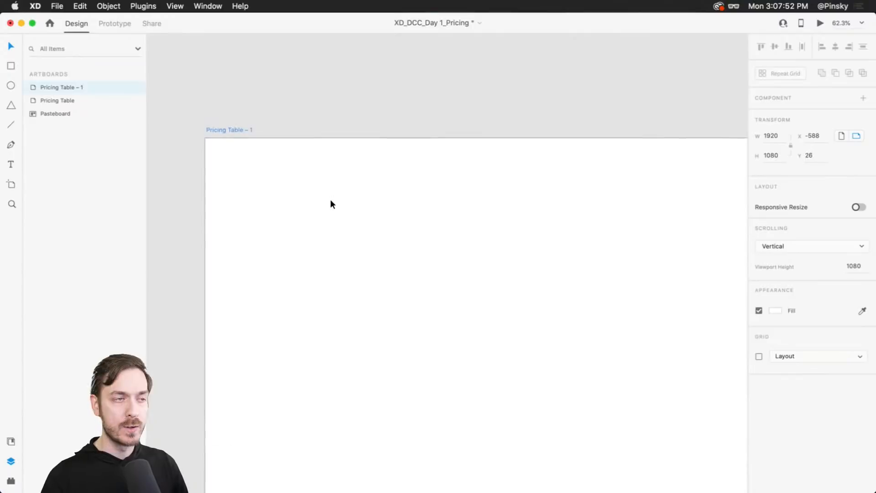
scroll(352, 226, down, 1)
drag(470, 283, 435, 241)
scroll(418, 235, down, 2)
scroll(418, 235, up, 1)
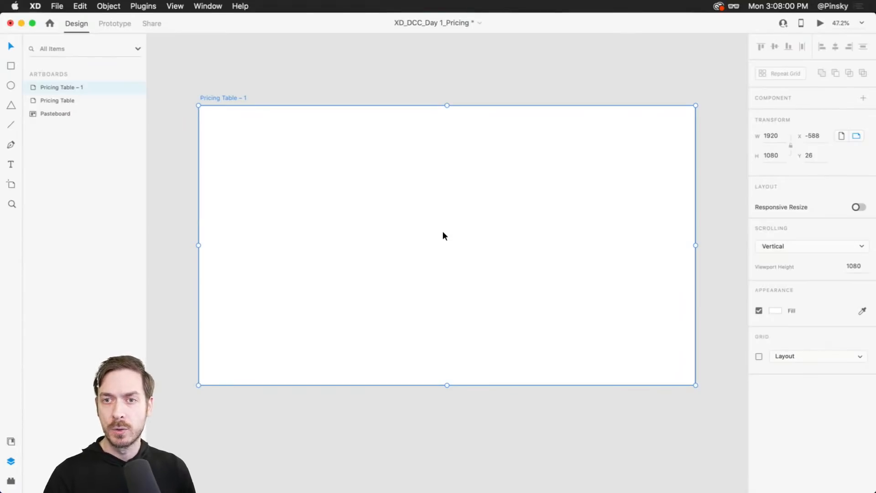
- Rename the duplicated artboard to AR Experience
double_click(224, 99)
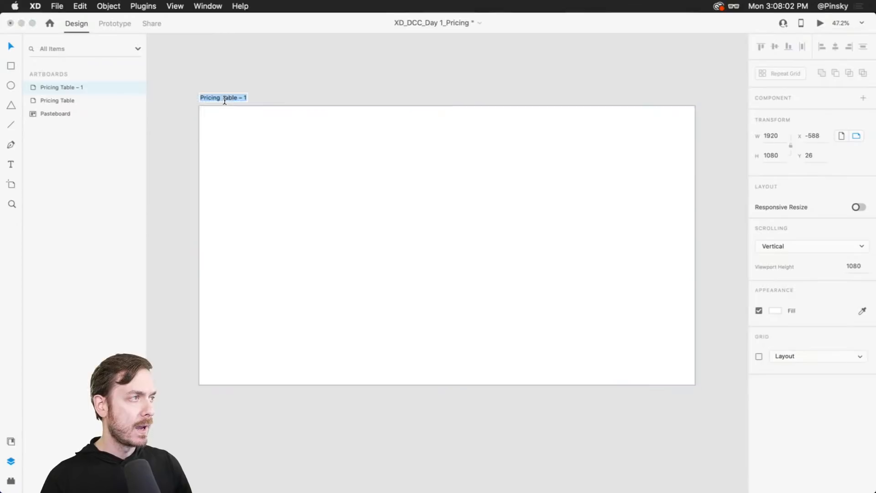
text(AT)
key(BackSpace)
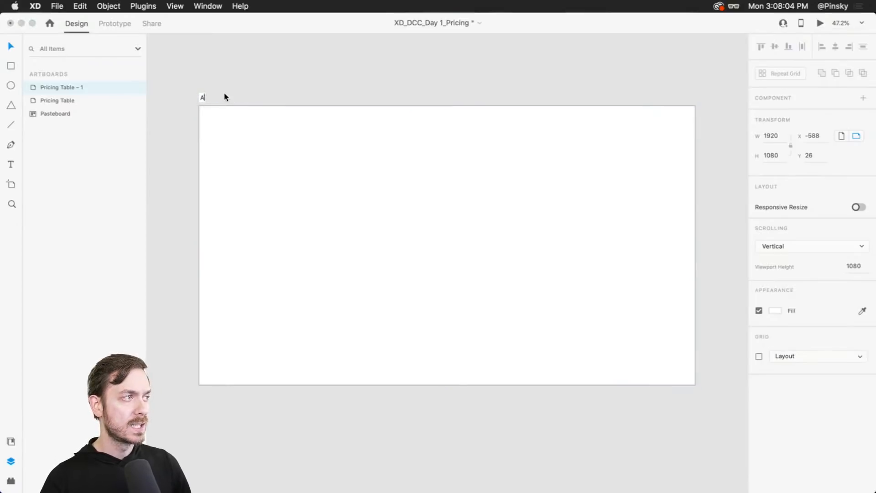
text(R Exper)
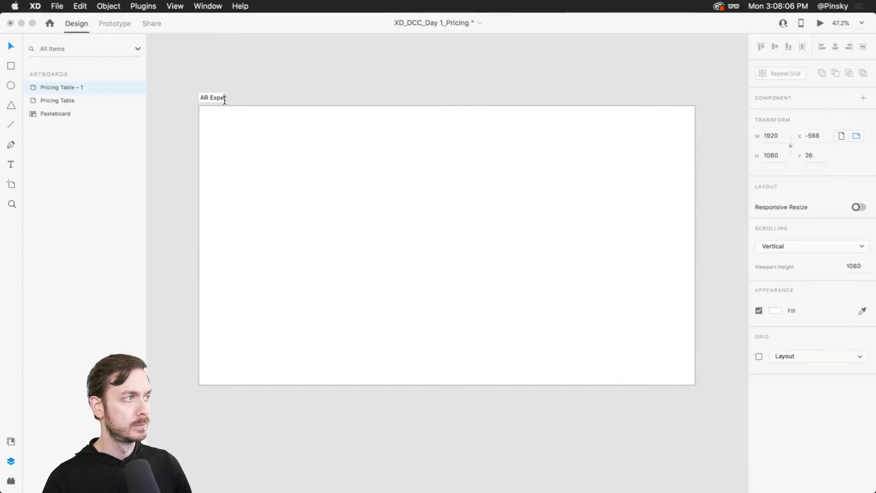
text(ience)
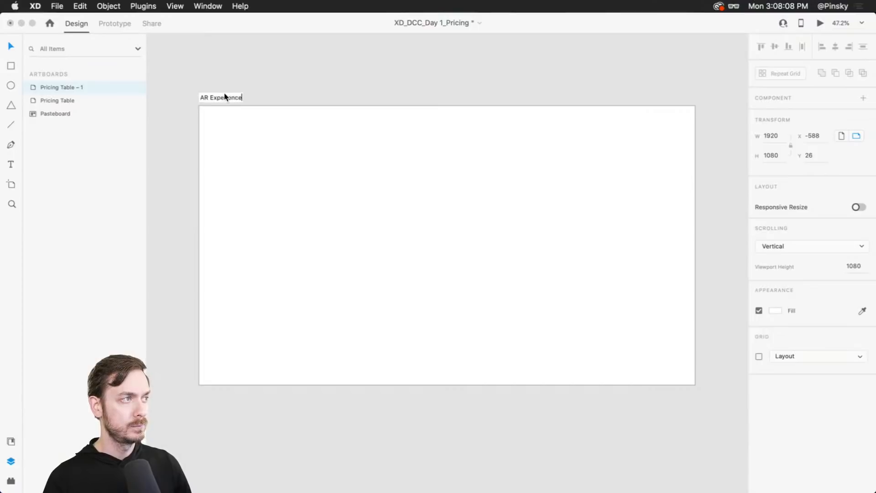
key(Return)
scroll(390, 196, up, 1)
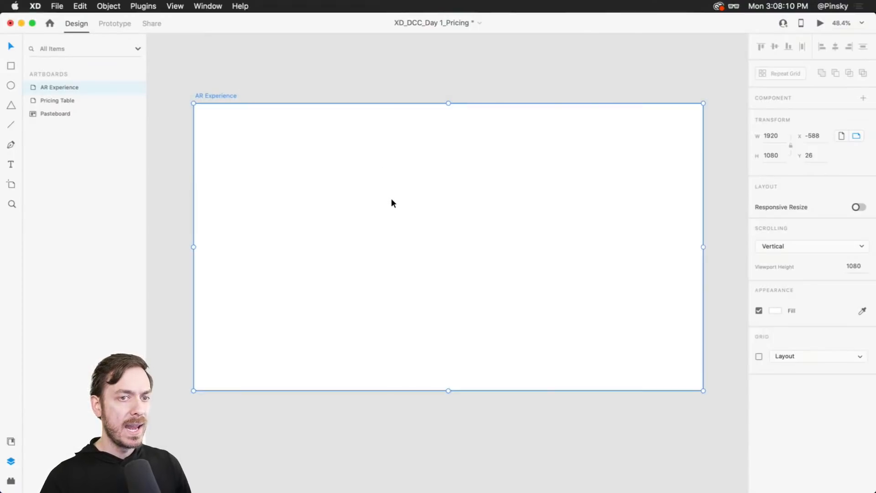
- Draw a rectangle covering the whole AR Experience artboard with a #744646 fill and no border
click(457, 79)
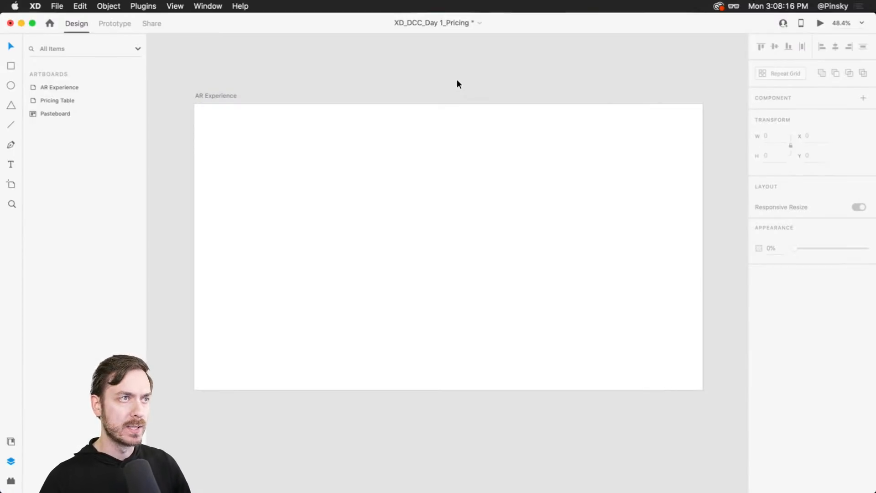
key(r)
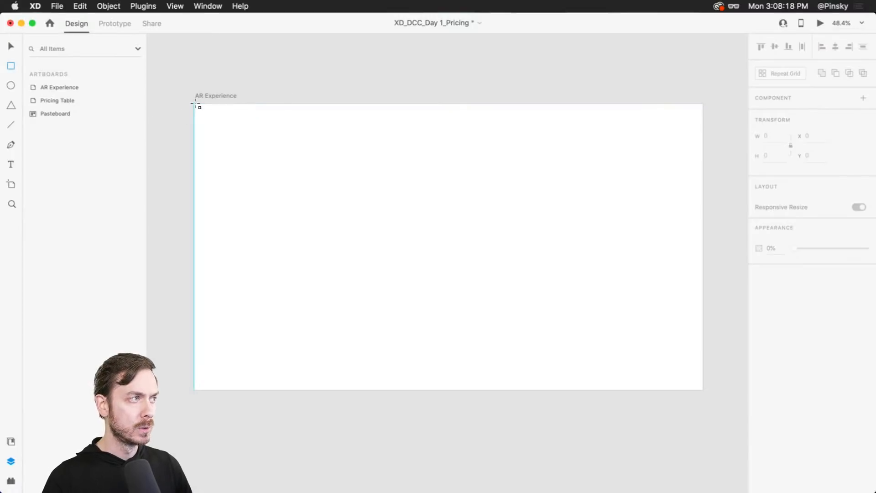
mouse_move(195, 104)
mouse_down()
mouse_move(629, 319)
mouse_move(703, 391)
mouse_up()
key(v)
click(775, 357)
click(677, 347)
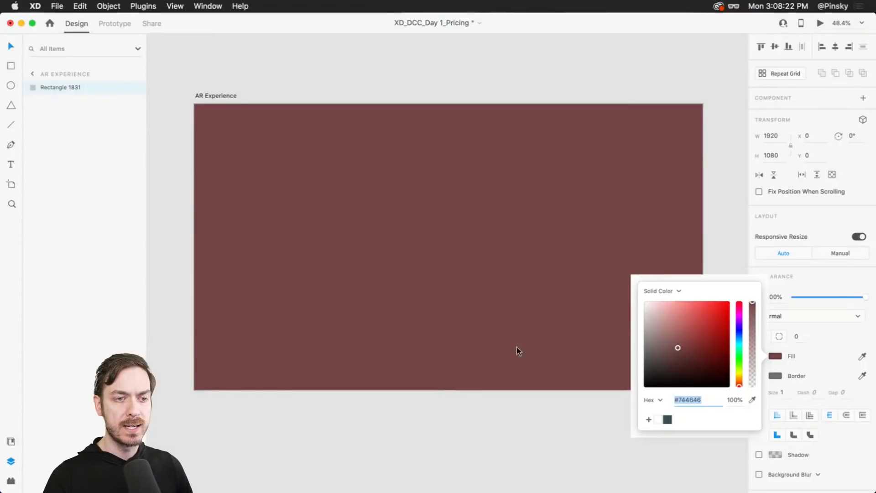
click(828, 316)
click(758, 375)
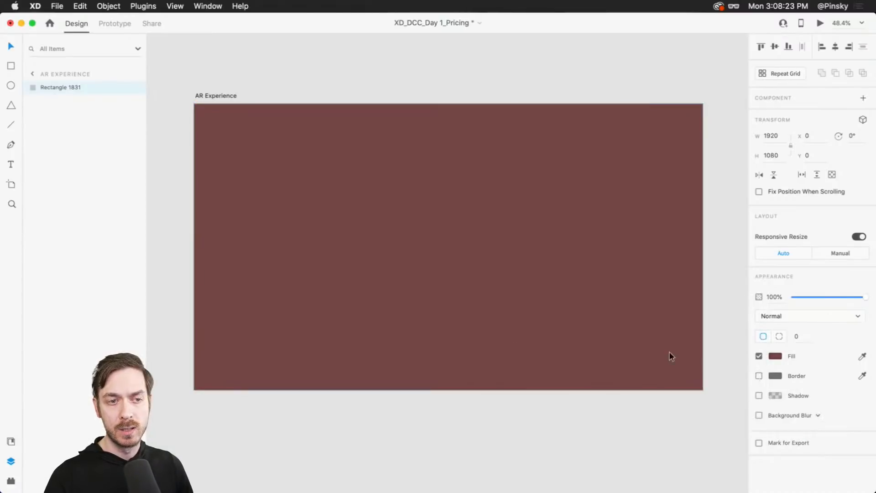
click(568, 302)
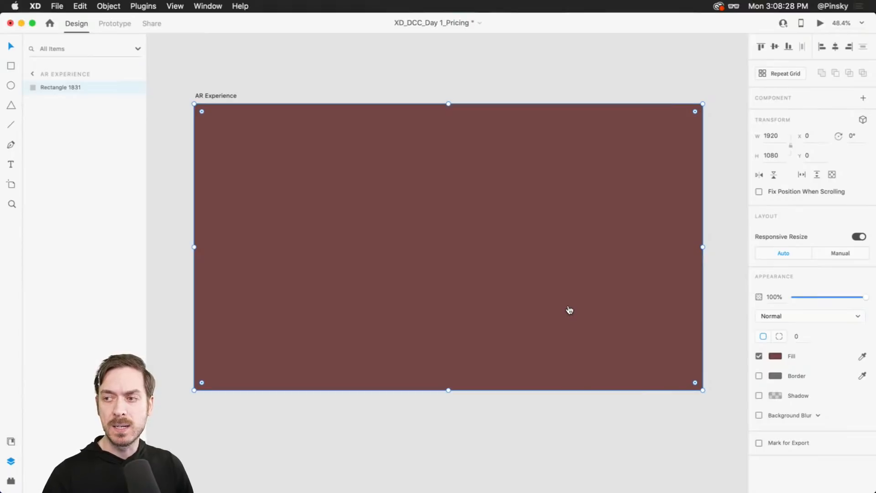
- Fill the background rectangle with the AdobeStock_219403164 kitchen photo from the AR folder
key(super+Tab)
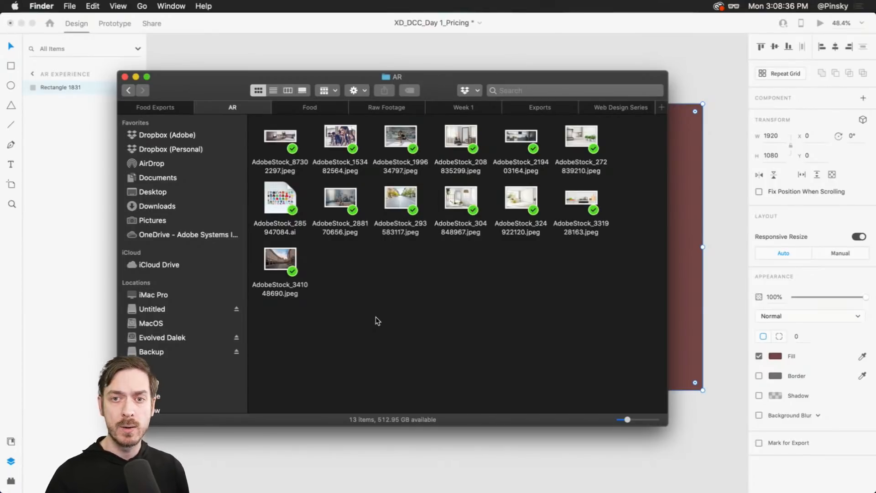
click(520, 132)
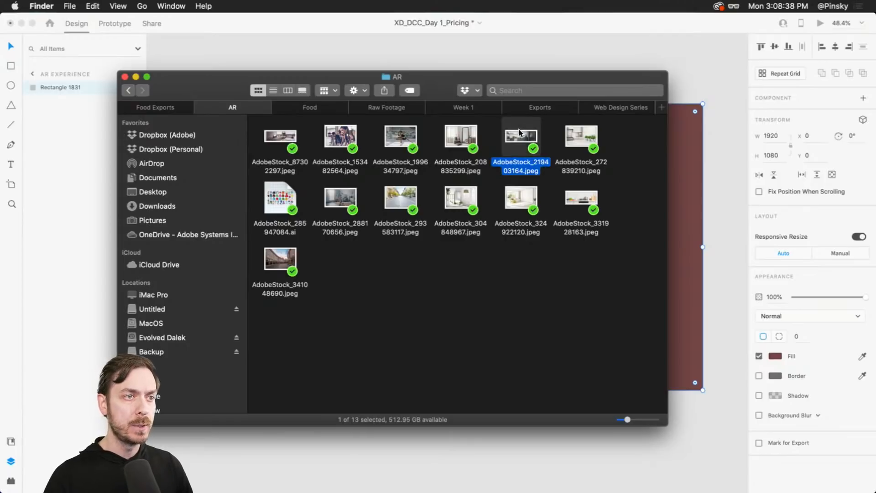
drag(518, 130, 513, 217)
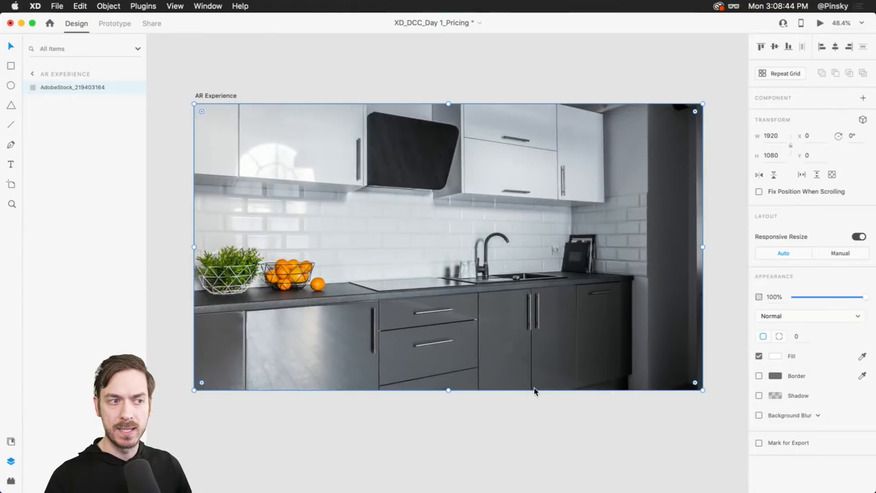
- Enlarge and reposition the kitchen photo inside the rectangle to frame the tiled backsplash and counter
double_click(453, 246)
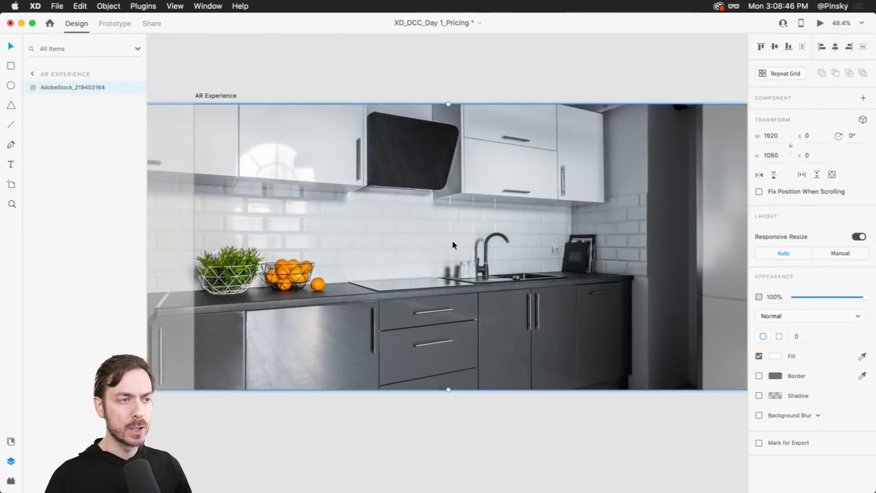
scroll(511, 349, down, 4)
drag(581, 360, 482, 293)
drag(660, 309, 751, 381)
scroll(457, 275, left, 8)
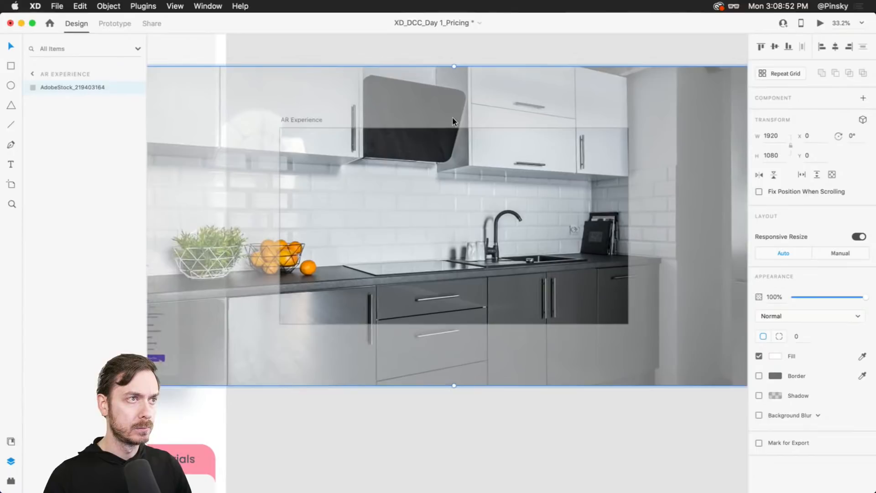
drag(458, 67, 454, 41)
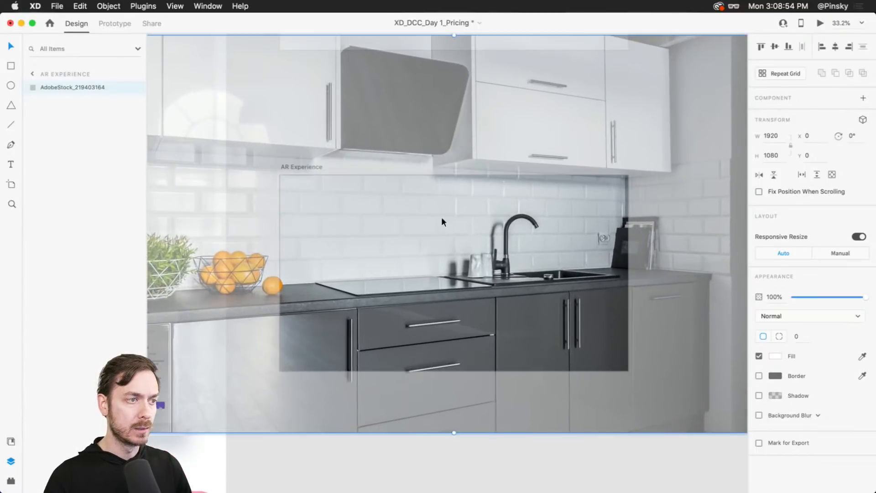
drag(441, 220, 520, 278)
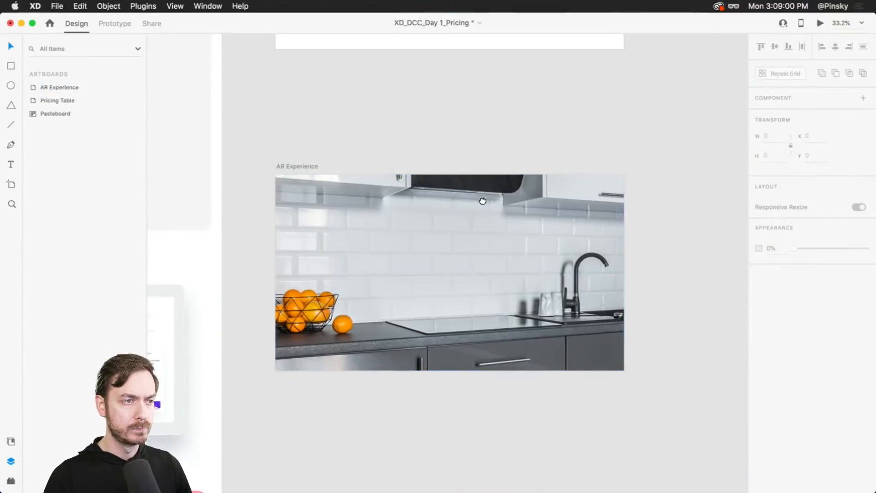
click(478, 265)
scroll(479, 266, up, 3)
drag(479, 263, 498, 241)
scroll(503, 239, up, 1)
scroll(503, 238, down, 1)
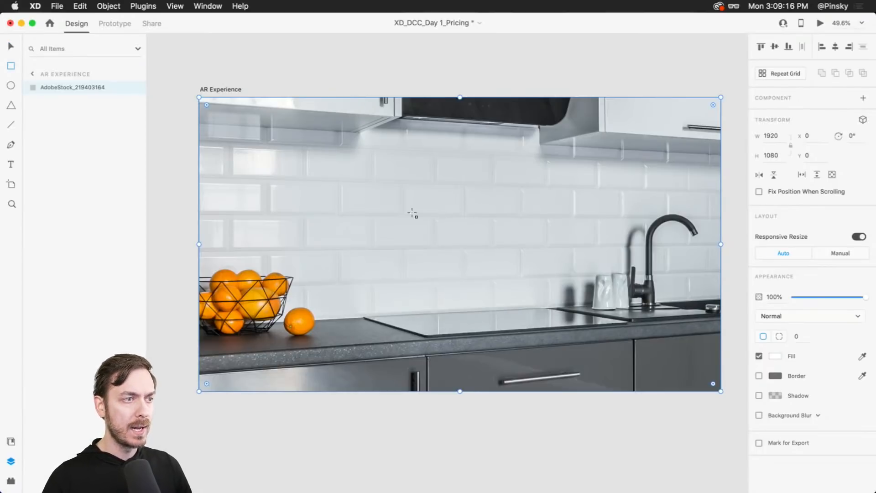
- Draw a white card rectangle about 565 × 653 and center it on the artboard
mouse_move(403, 163)
mouse_down()
mouse_move(557, 275)
mouse_move(544, 347)
mouse_move(557, 343)
mouse_up()
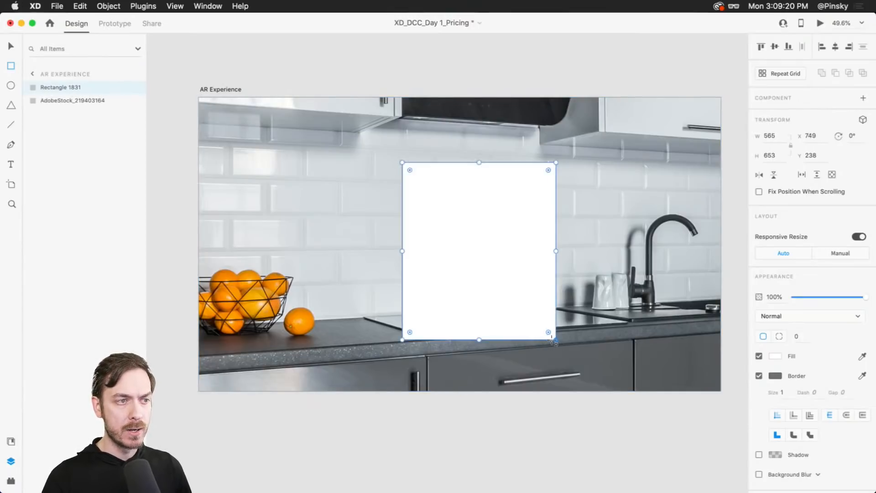
mouse_move(501, 271)
mouse_down()
mouse_move(495, 265)
mouse_move(414, 282)
mouse_up()
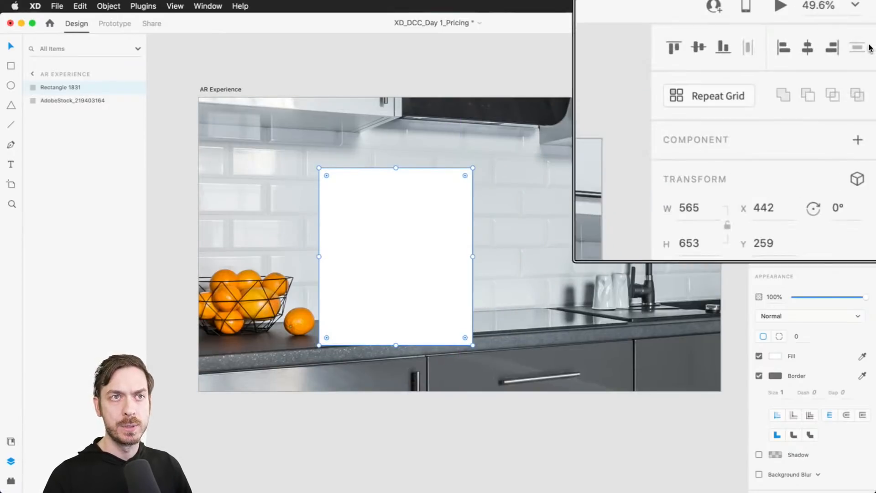
click(806, 48)
click(701, 48)
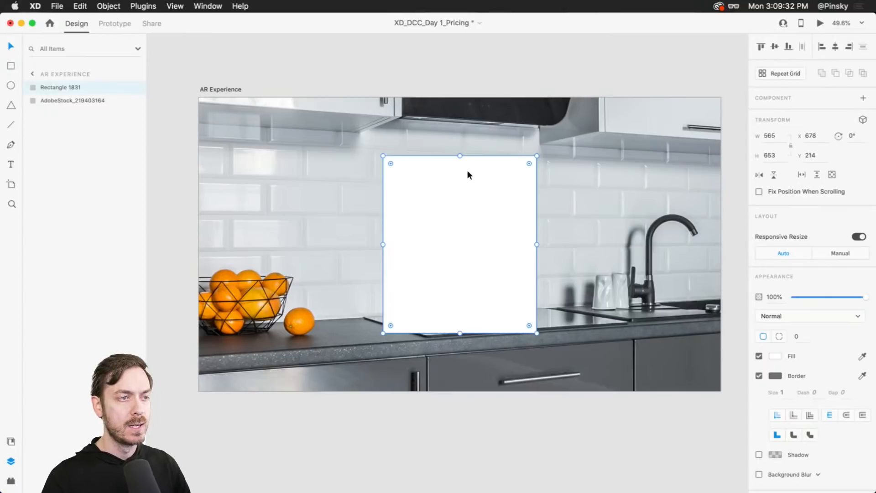
- Round the card's corners to a 32 radius and remove its border
scroll(488, 176, up, 5)
drag(489, 182, 505, 156)
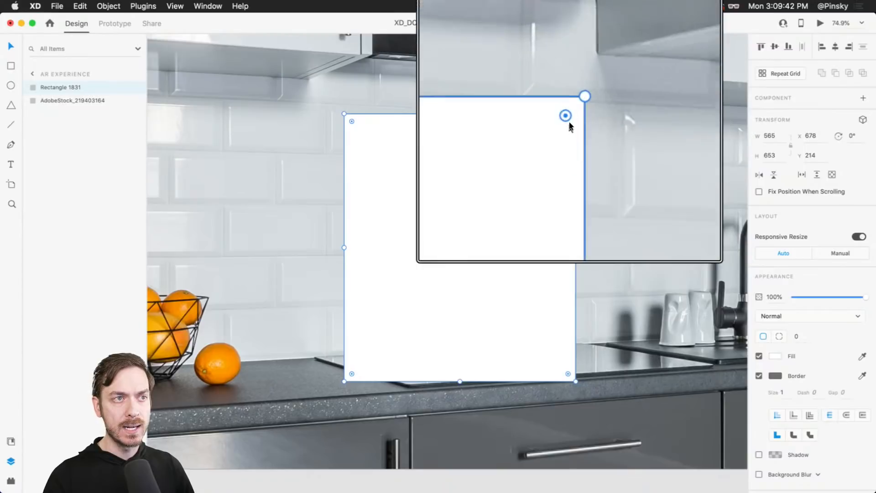
drag(567, 122, 565, 123)
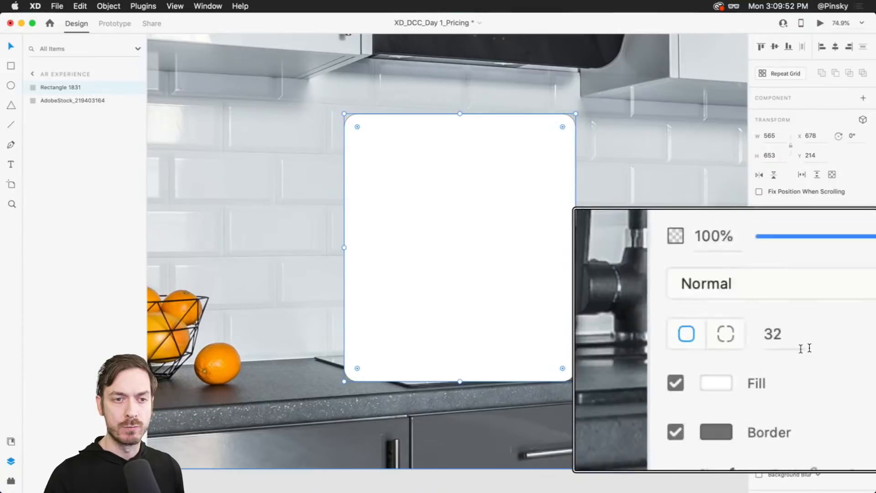
click(807, 342)
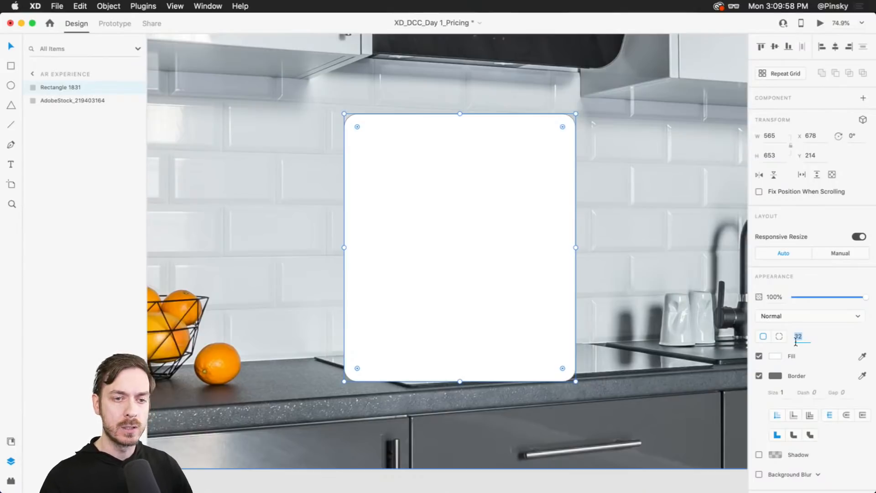
click(759, 376)
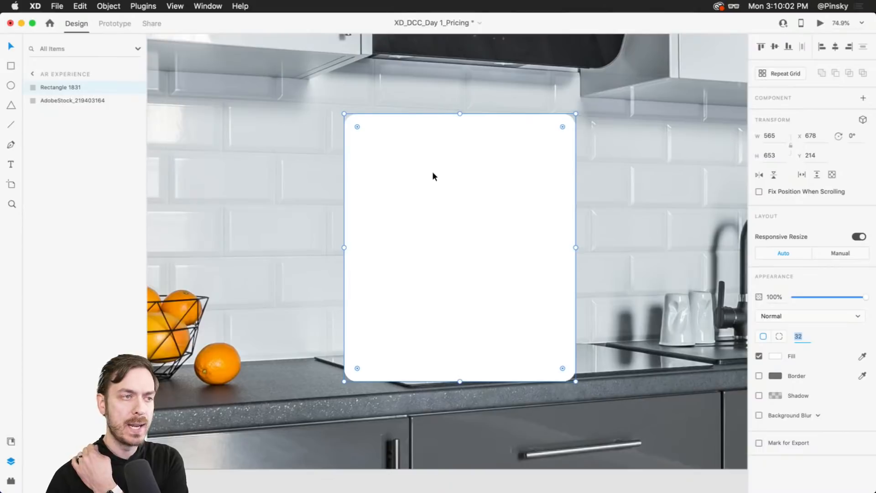
text(1)
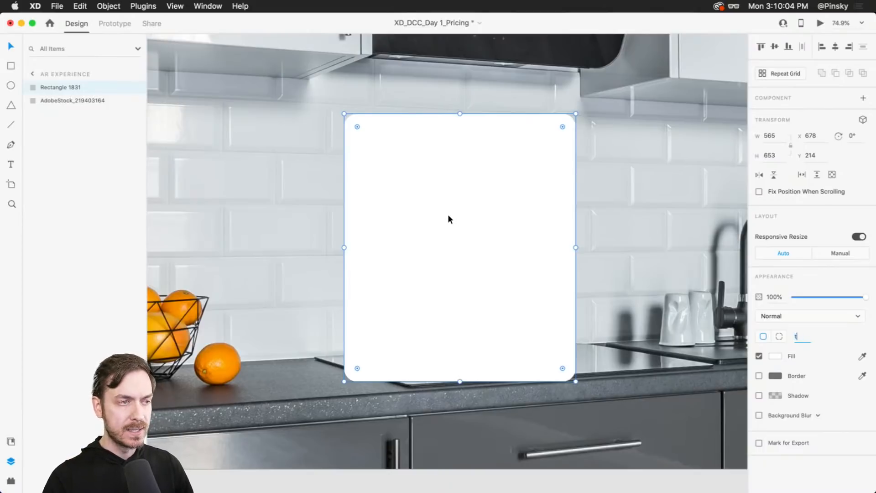
key(Escape)
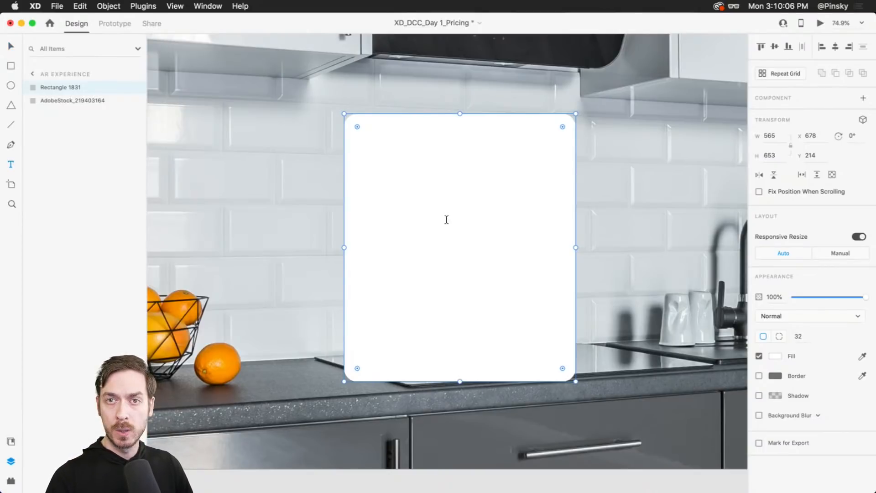
- Add a text layer reading "Pump" on the card
click(446, 220)
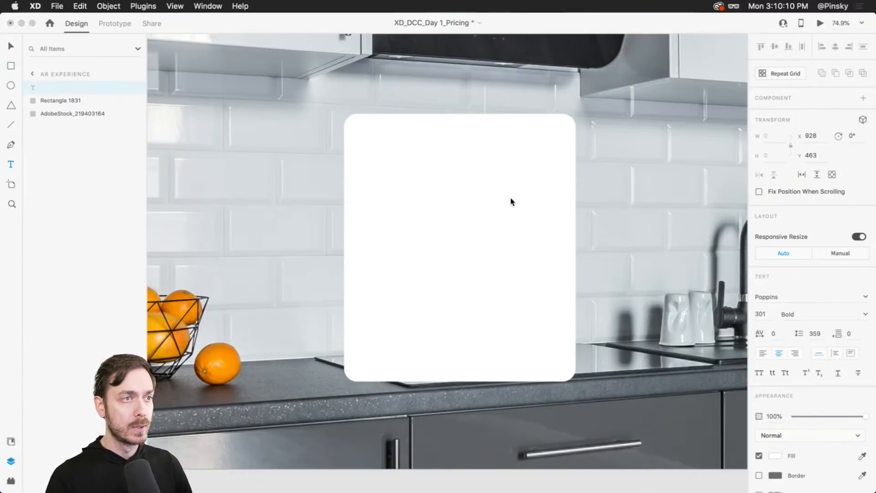
text(Pump)
key(Escape)
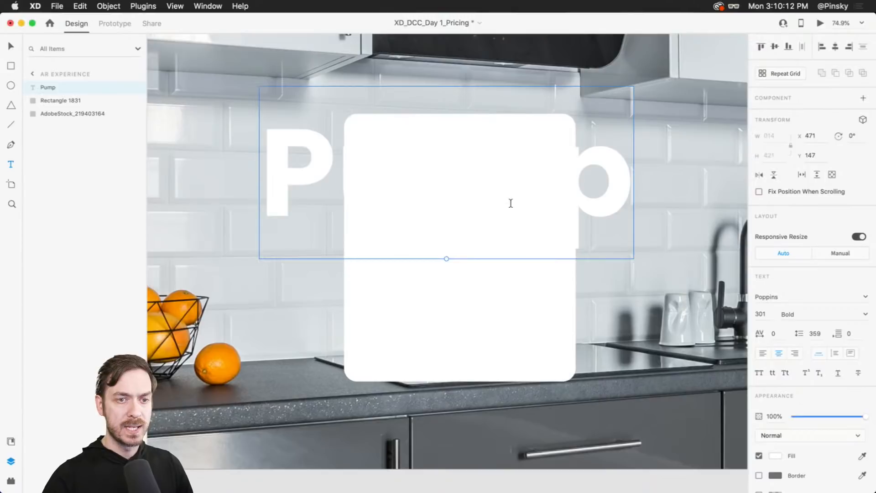
- Change the Pump text's fill to a dark gray
click(775, 455)
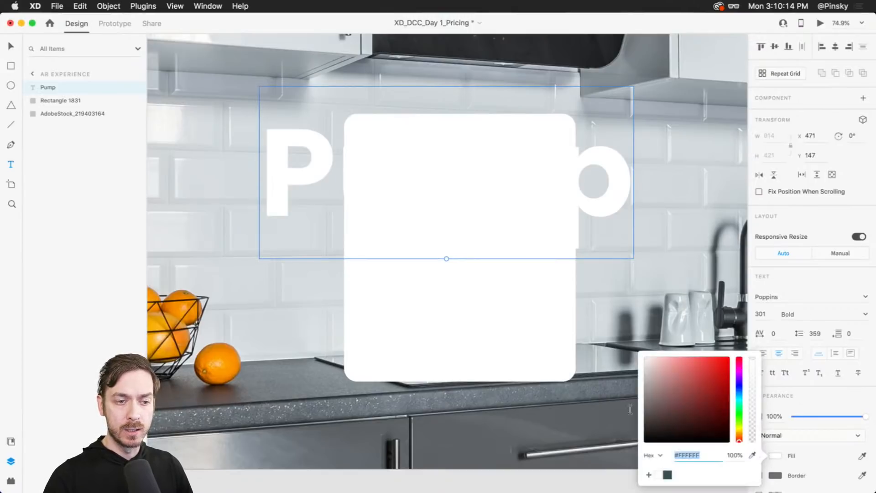
click(645, 420)
double_click(591, 195)
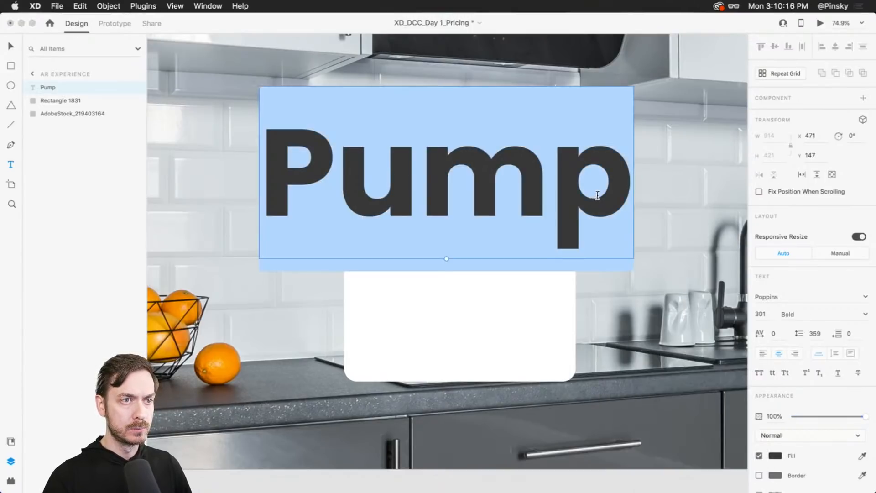
click(591, 195)
key(Escape)
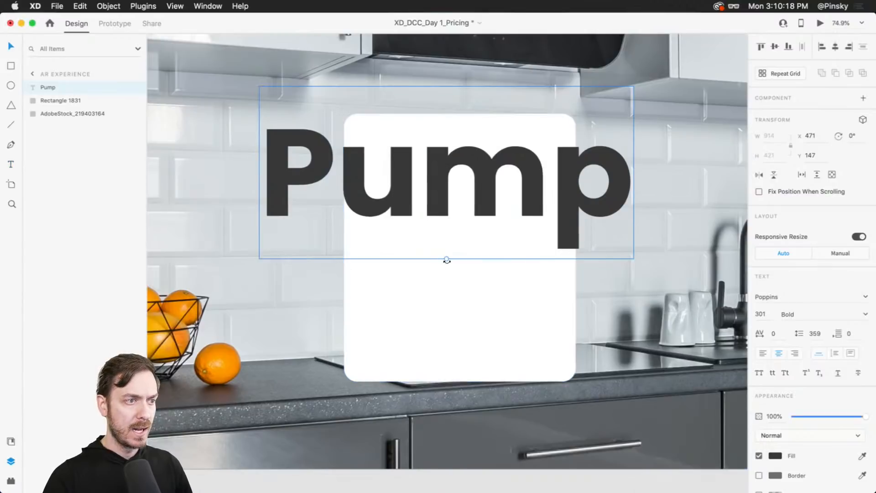
- Shrink the text and change it to read "Pumpkin Spice Latte"
drag(446, 259, 425, 221)
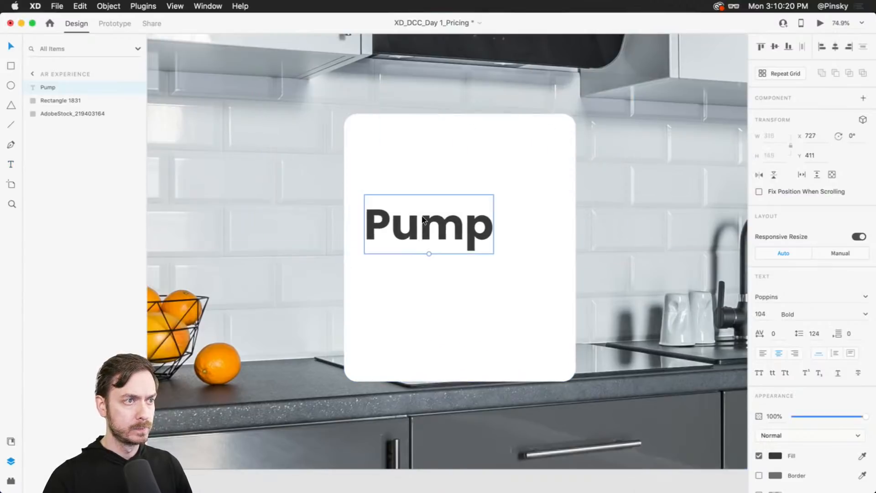
double_click(451, 235)
key(Right)
text(kin Spin)
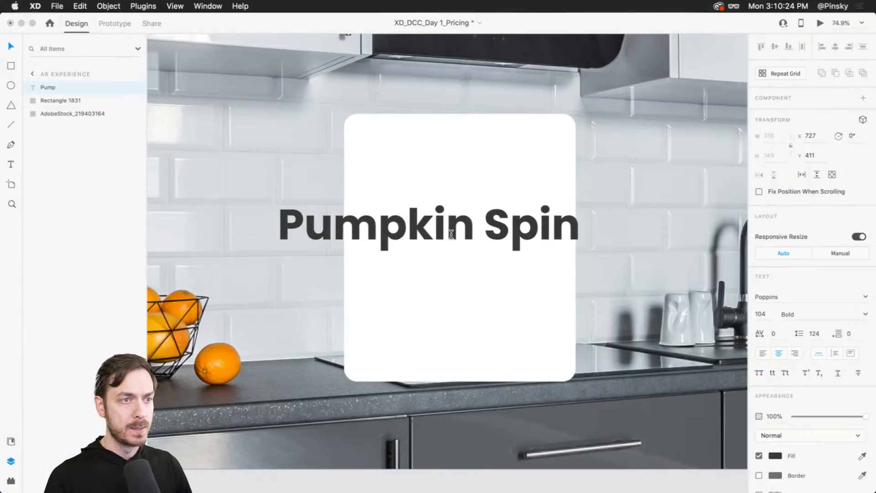
key(BackSpace)
text(ce Latte)
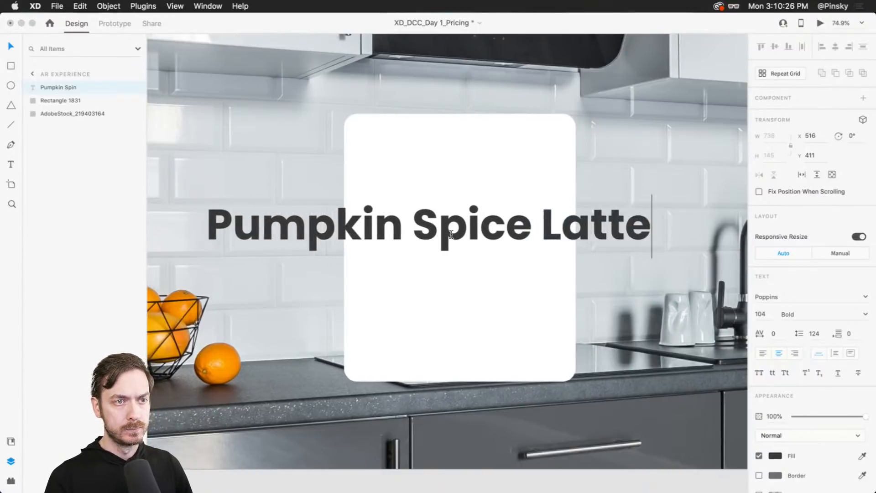
key(Escape)
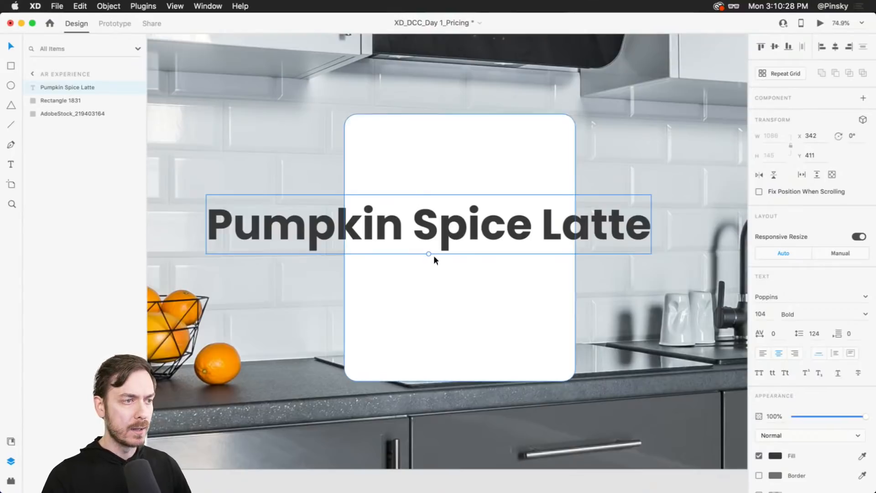
- Scale the title to about 33 pt and set its font to Josefin Sans
drag(431, 254, 463, 204)
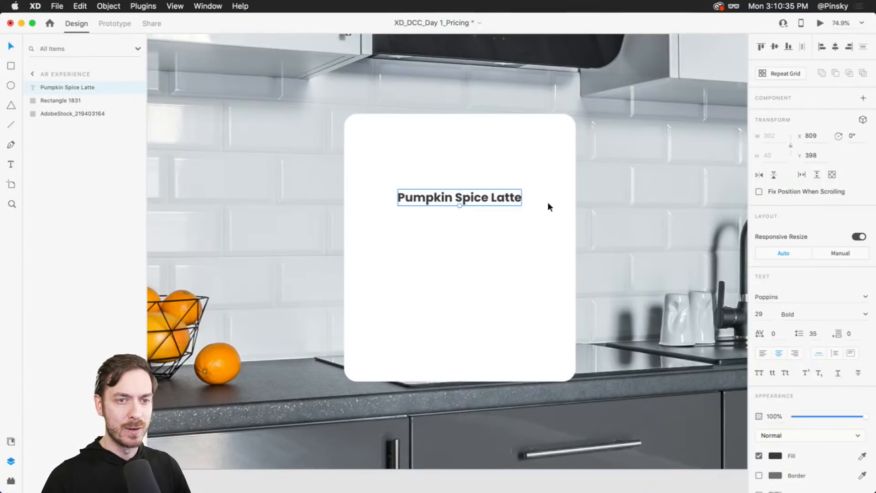
click(840, 299)
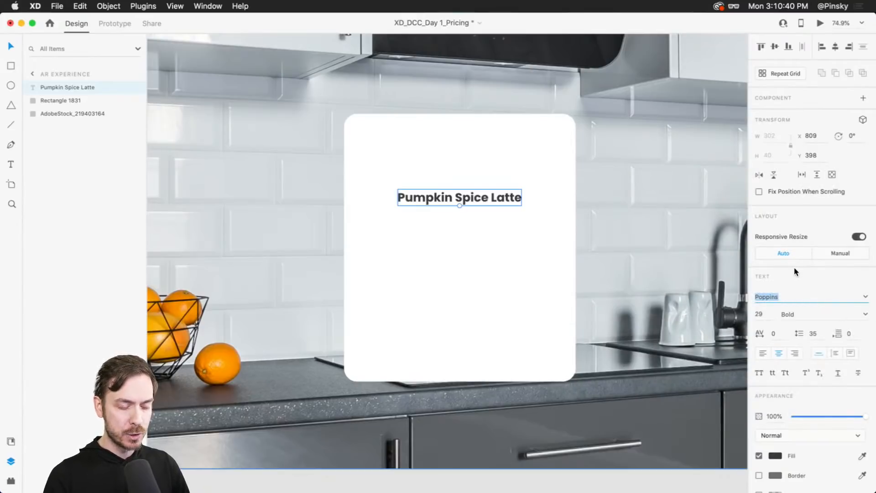
text(Josefin Sans)
key(Return)
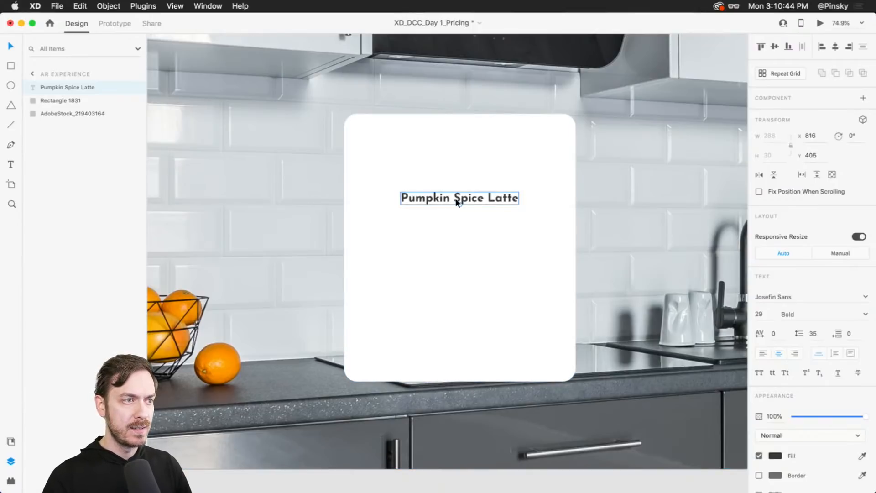
drag(460, 205, 461, 197)
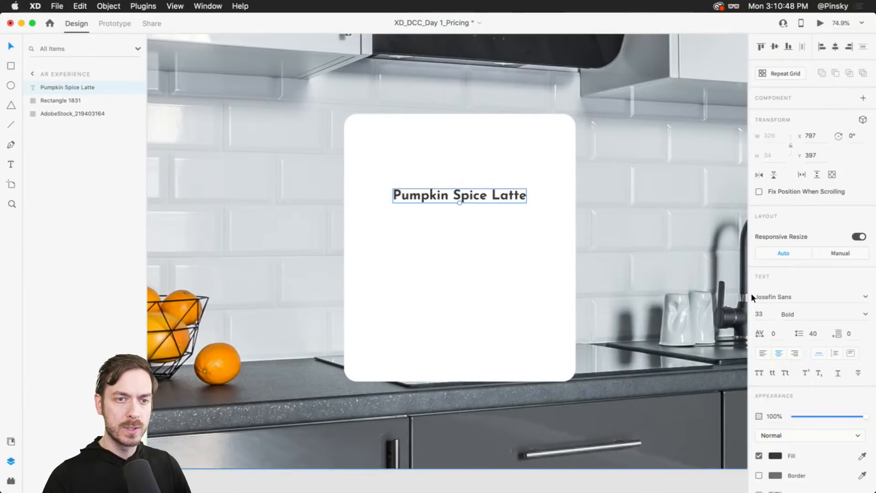
- Try the Reross font on the title and undo it
click(808, 299)
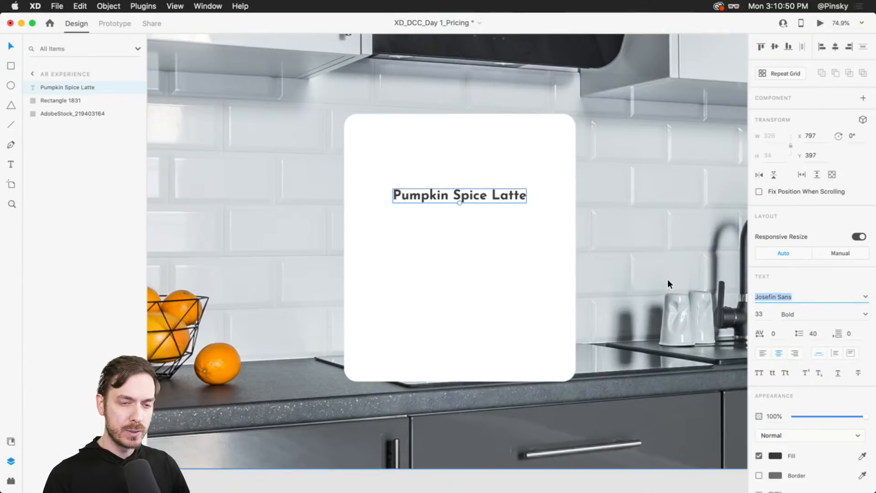
text(Reross)
key(Return)
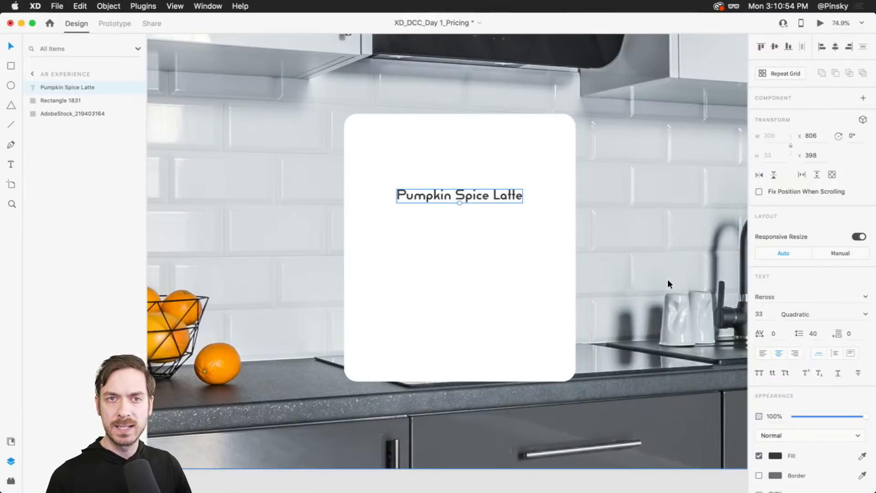
key(super+z)
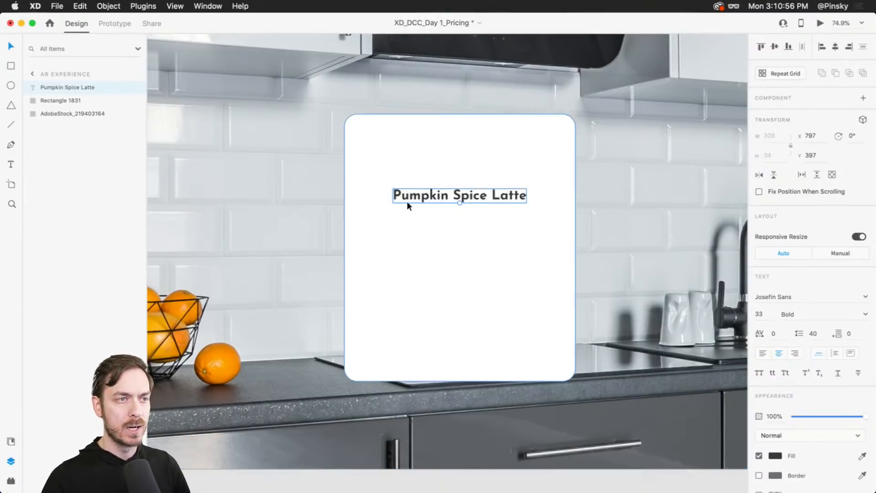
- Duplicate the title just below it and change the copy to read "Yes, it's this time of year again."
drag(458, 190, 478, 216)
scroll(478, 216, up, 3)
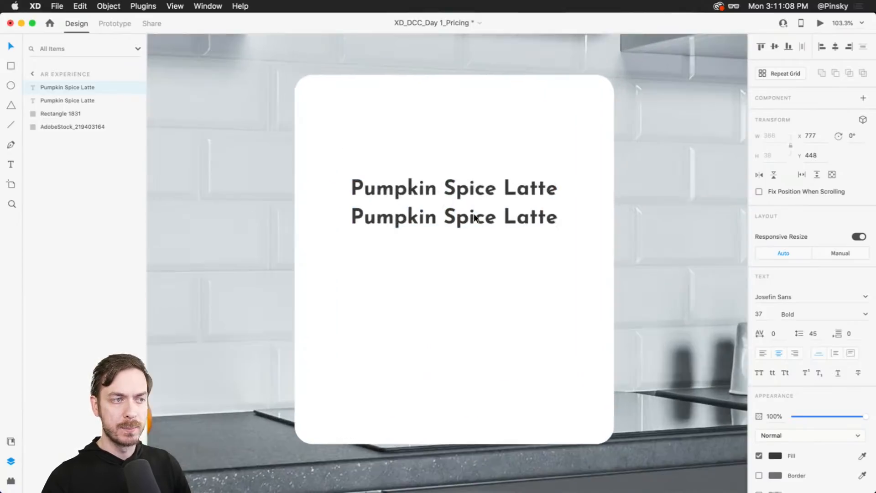
double_click(474, 218)
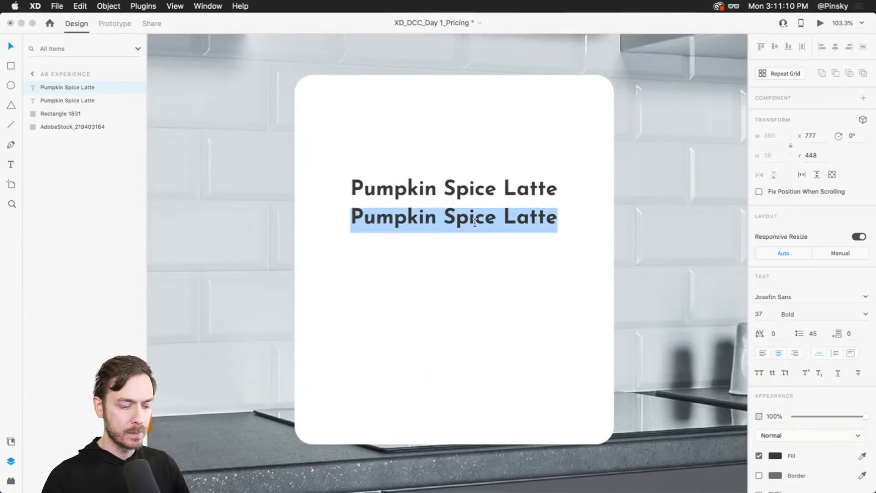
text(Yes, t)
key(BackSpace)
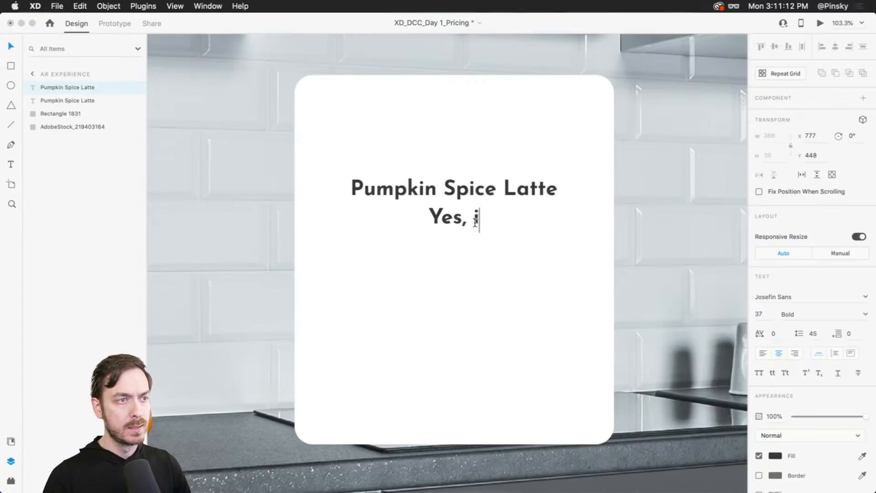
text(it's this time of )
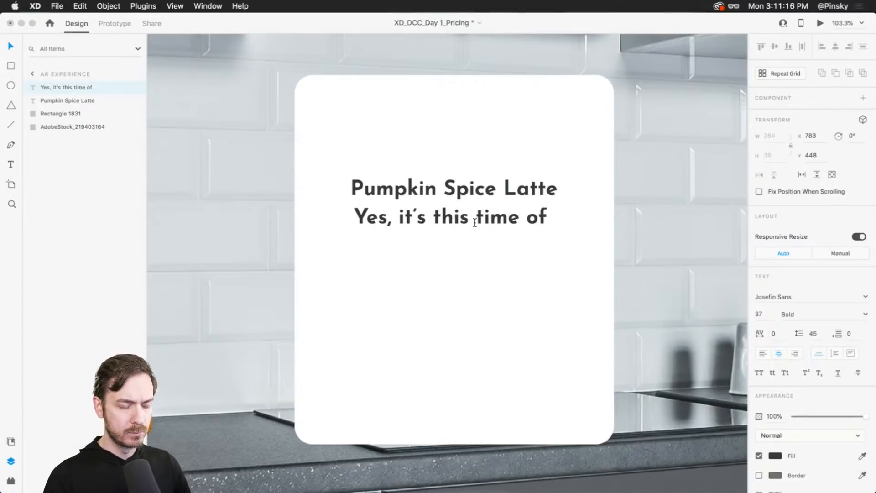
text(year again.)
key(Escape)
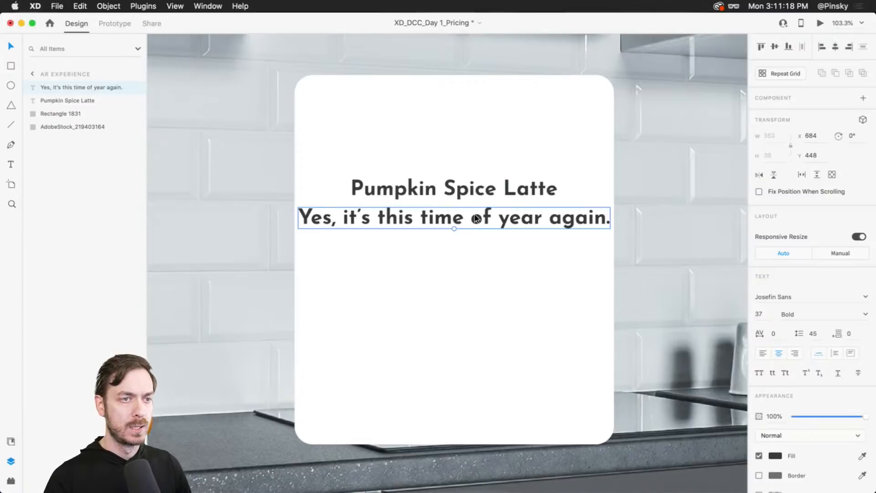
- Scale the subtitle to about 25 pt and set its weight to SemiBold
drag(454, 227, 455, 222)
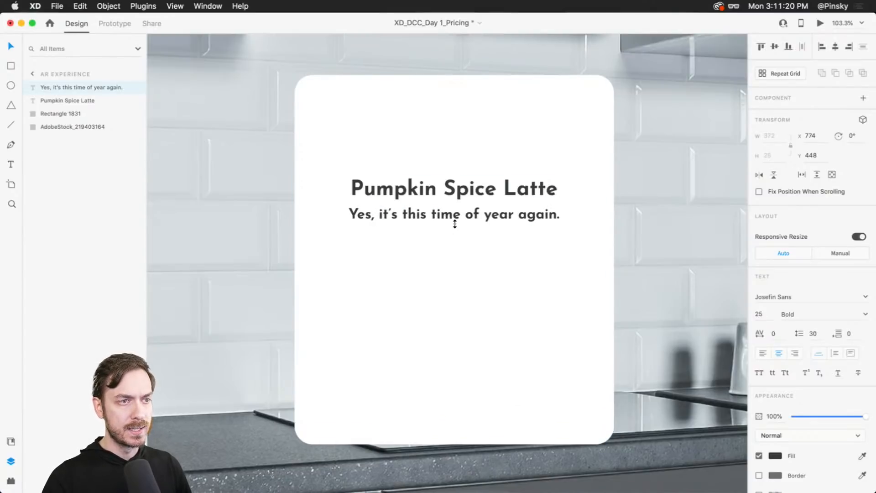
click(865, 314)
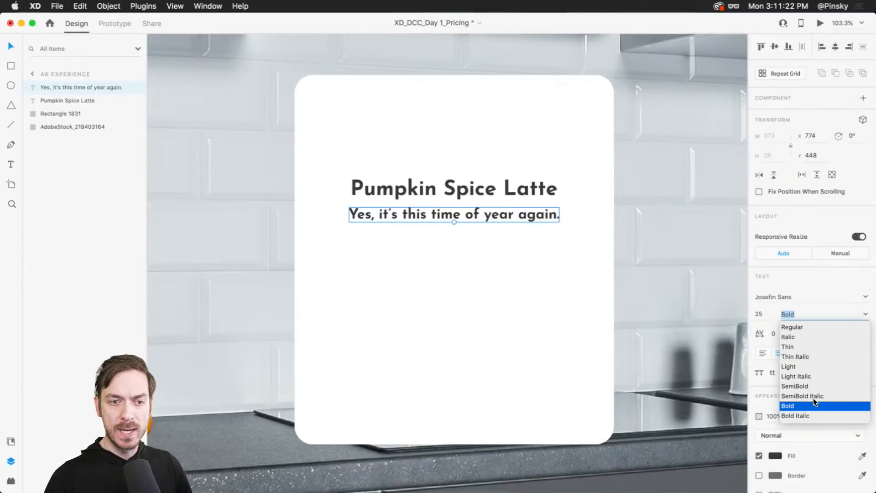
click(799, 386)
- Color the subtitle orange #EA9540 and nudge it slightly upward
click(781, 456)
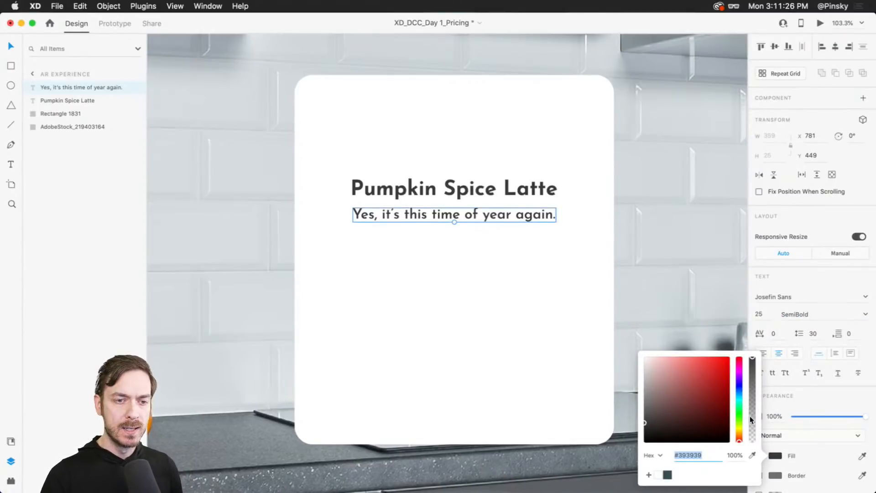
drag(740, 437, 739, 438)
drag(728, 406, 705, 364)
drag(741, 438, 741, 436)
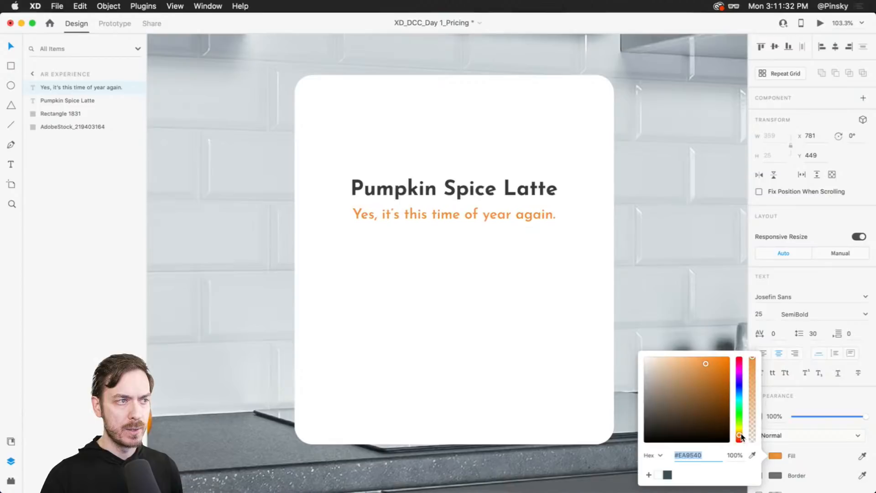
drag(475, 218, 469, 213)
- Open the plugins panel and browse the plugin marketplace
scroll(474, 235, up, 2)
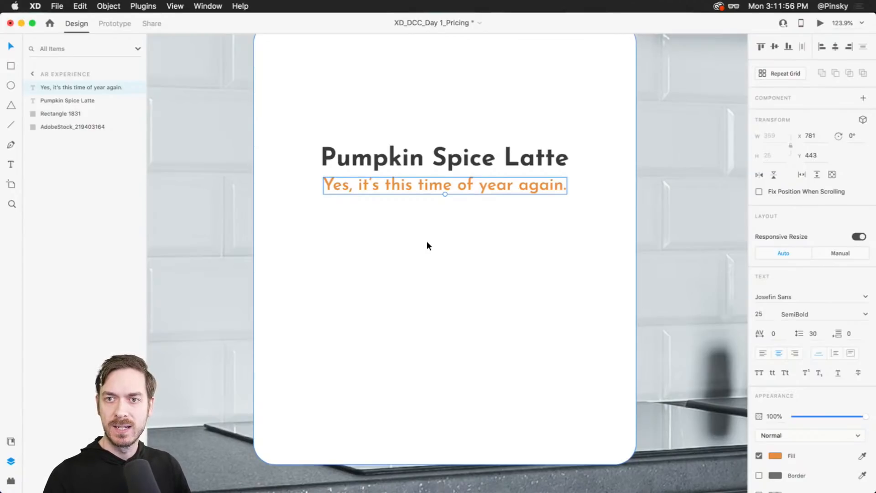
click(420, 231)
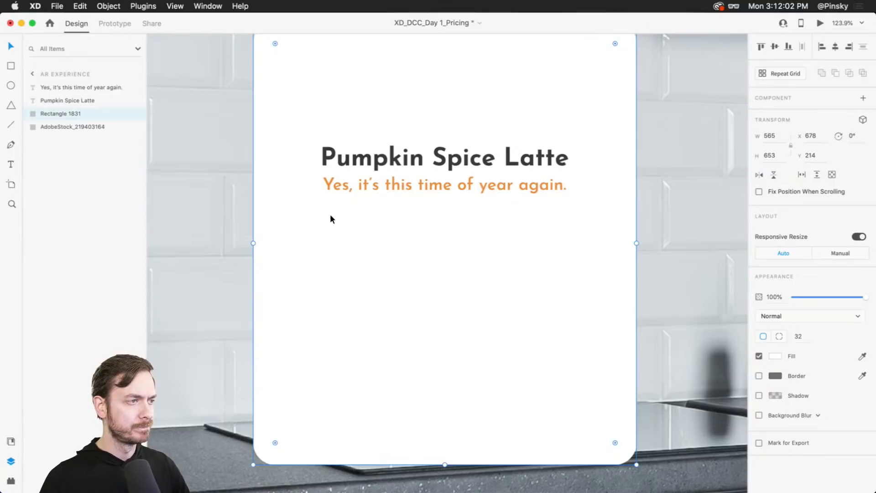
scroll(422, 225, up, 2)
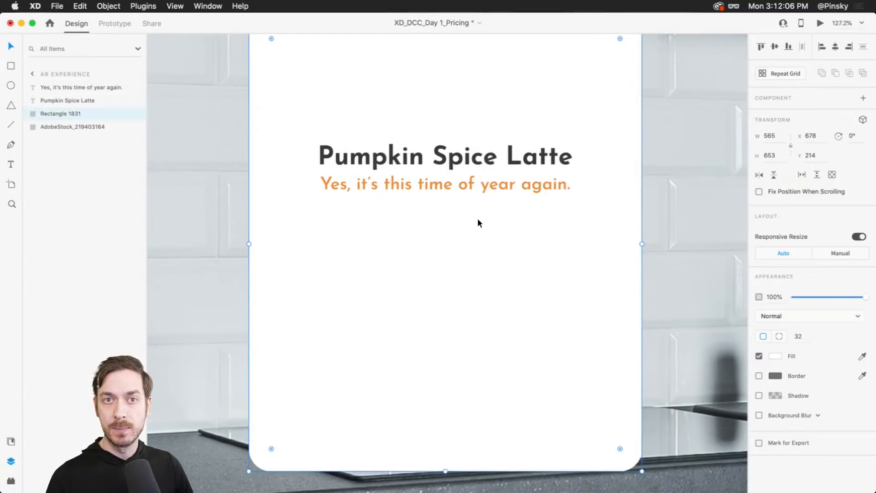
click(11, 480)
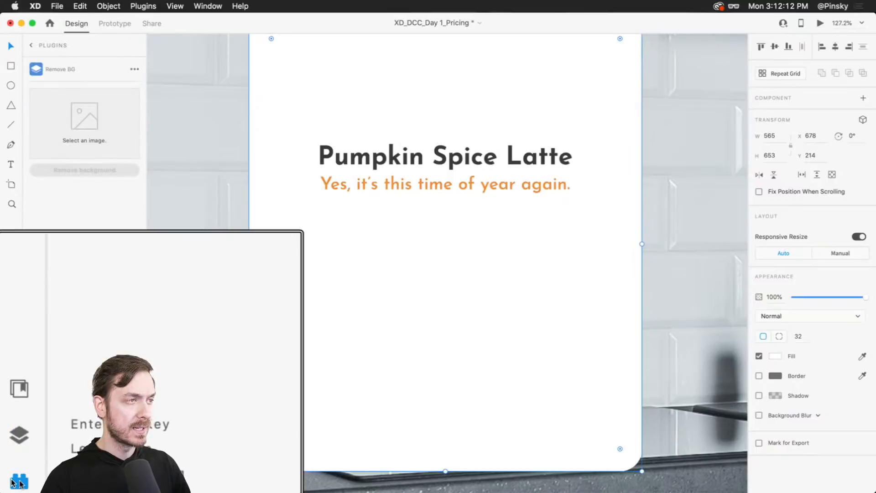
click(31, 46)
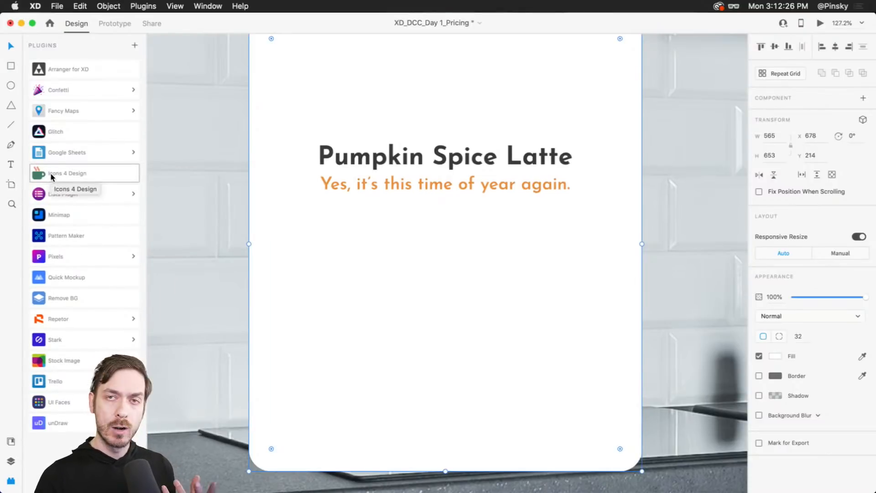
click(135, 45)
scroll(432, 283, down, 5)
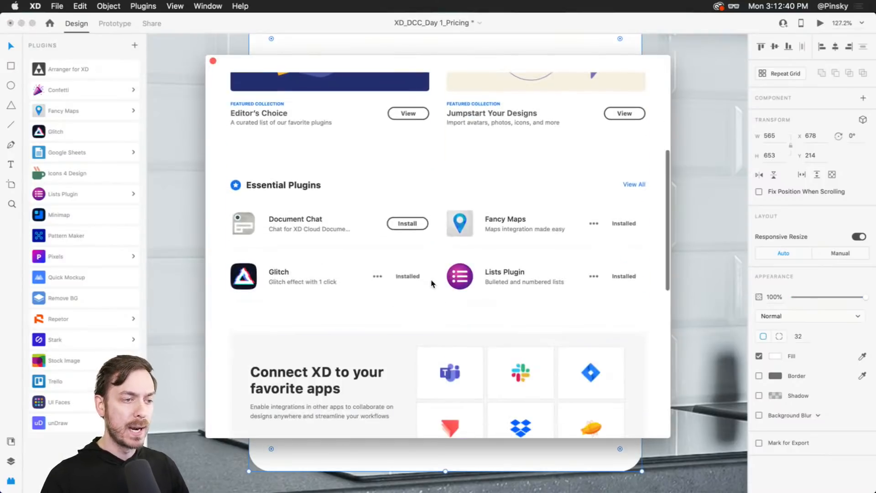
scroll(433, 283, up, 2)
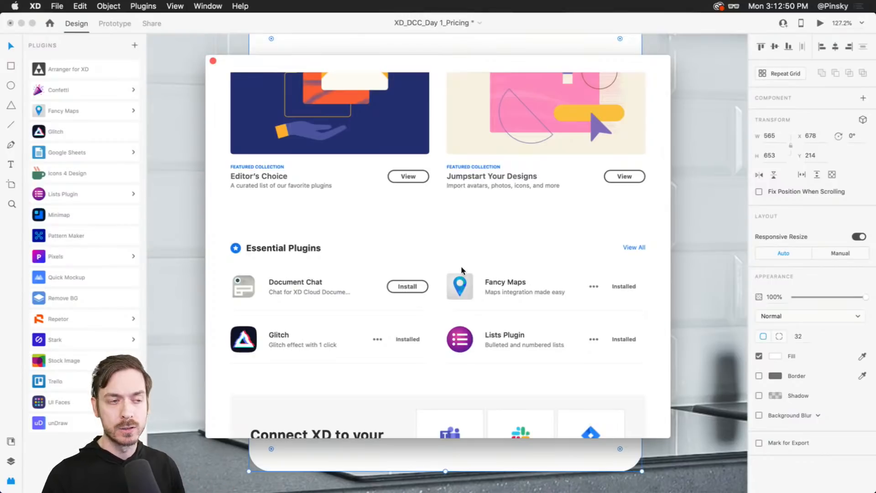
scroll(231, 80, down, 3)
click(213, 61)
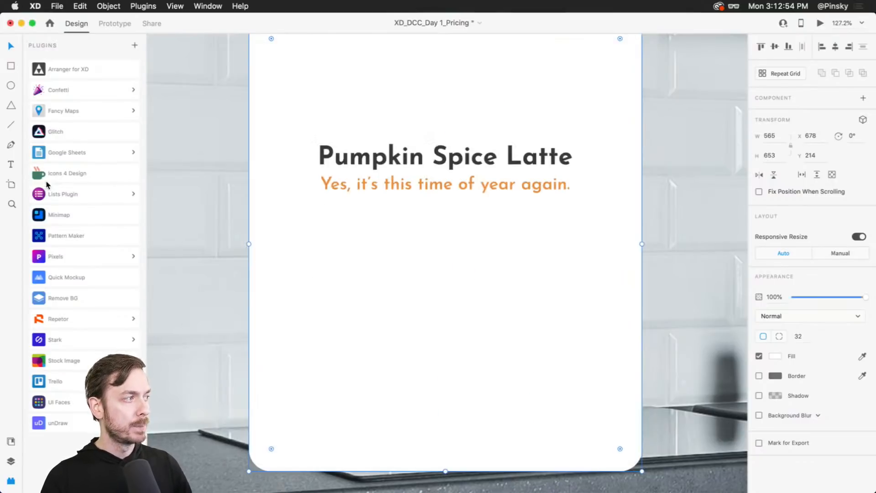
- Search the Icons 4 Design plugin for clock and insert the Feather clock icon
click(120, 183)
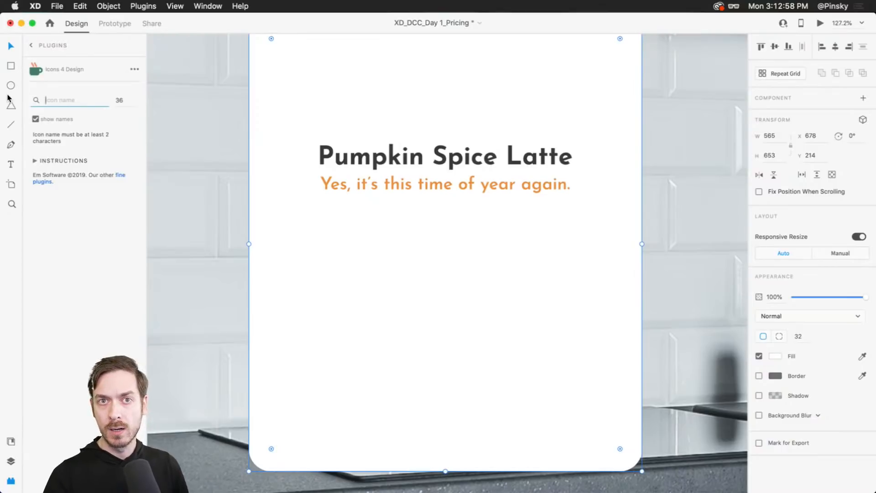
text(clock)
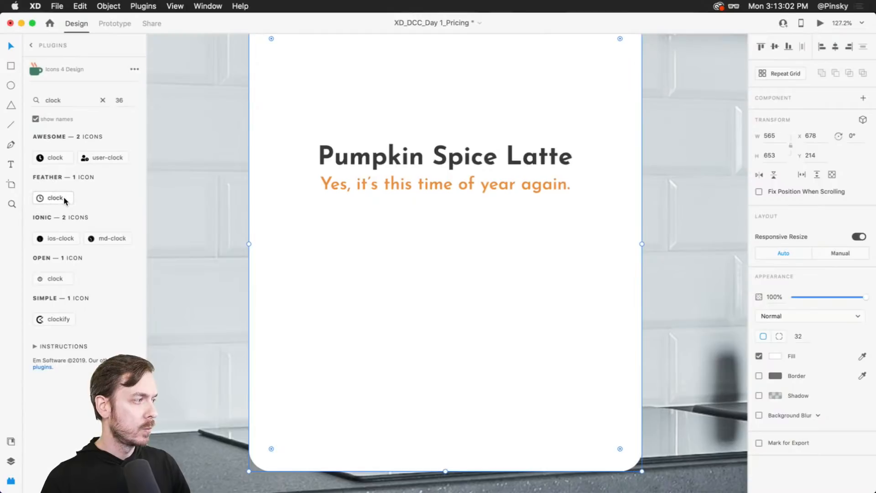
click(61, 199)
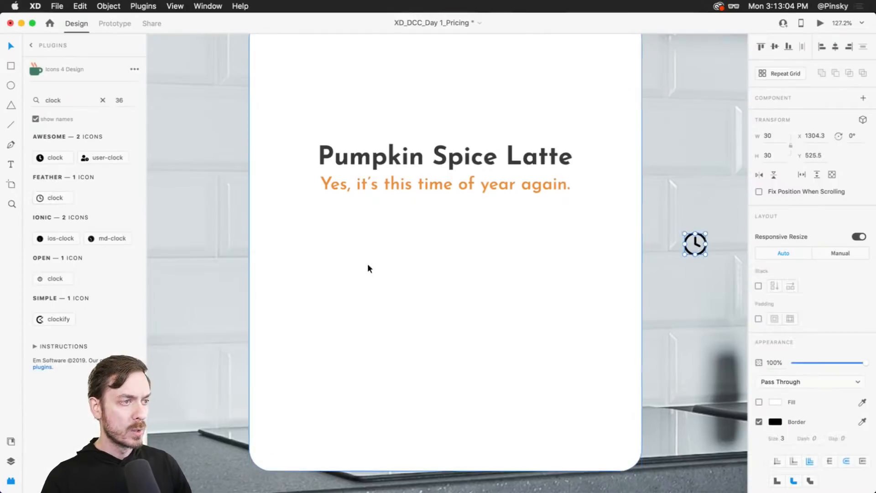
drag(697, 244, 397, 183)
key(super+z)
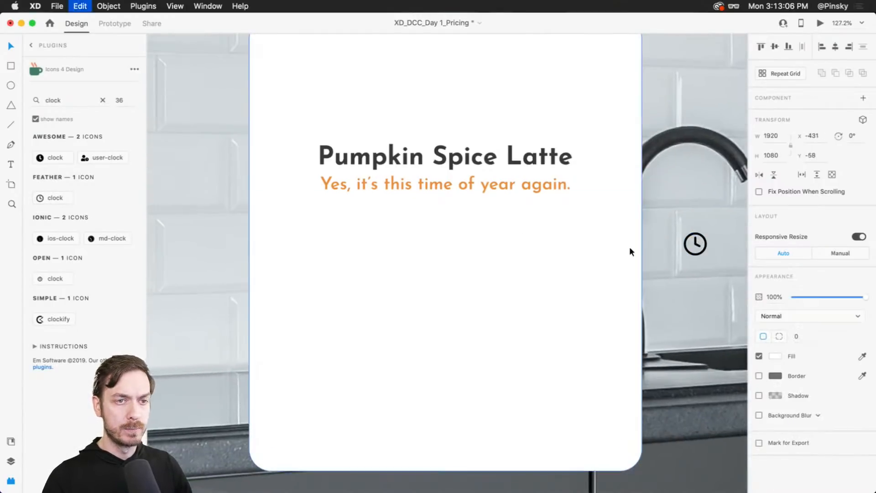
- Move the clock icon onto the card below the subtitle, then search the plugin for users and insert the Feather users icon
click(697, 244)
drag(697, 245, 341, 228)
click(68, 101)
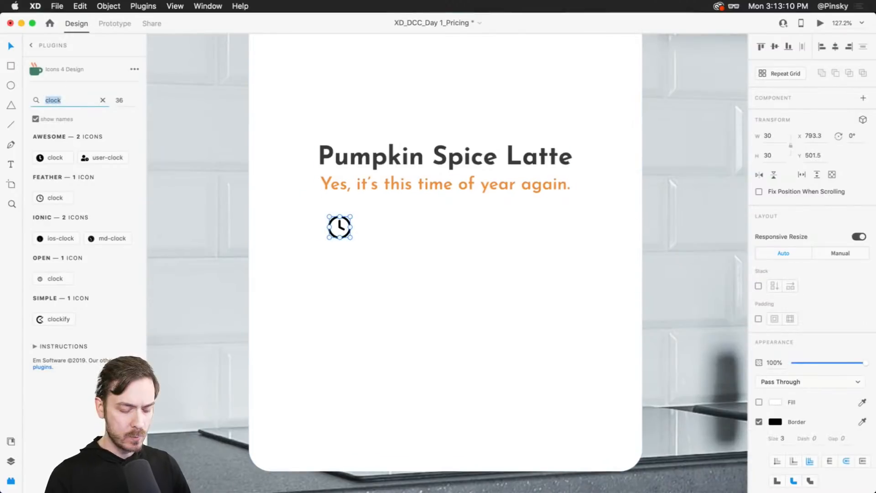
text(users)
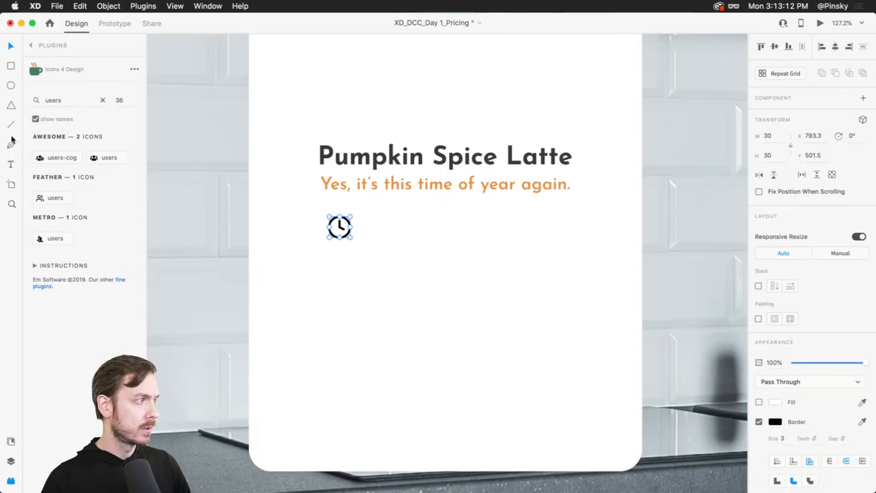
click(69, 197)
- Search the icon plugin for scale, weight and fire, and insert the Awesome fire-alt icon
click(69, 101)
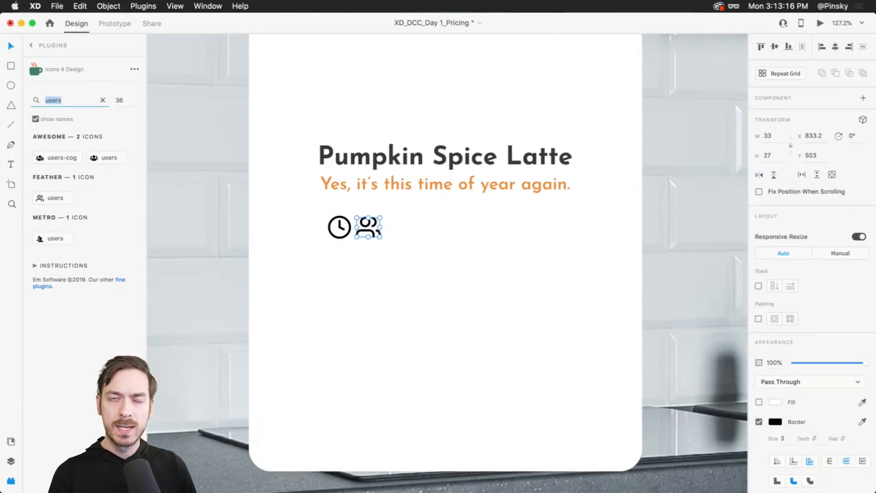
text(scale)
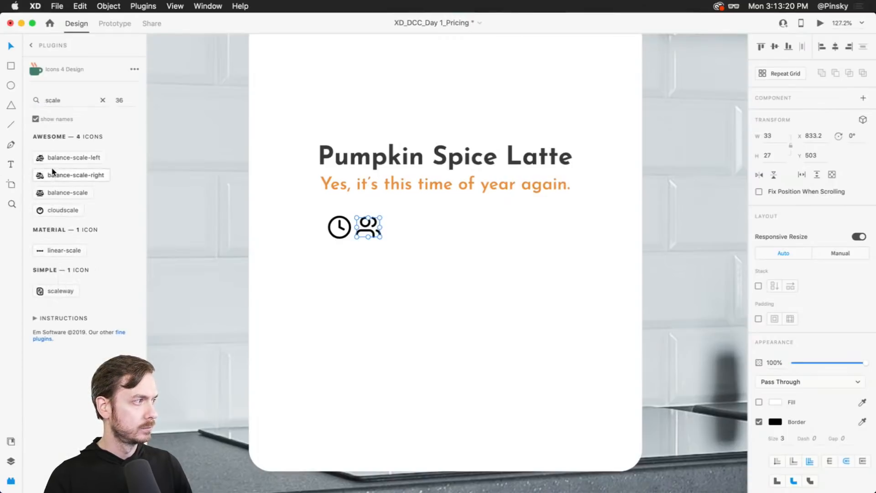
double_click(60, 104)
text(weigh)
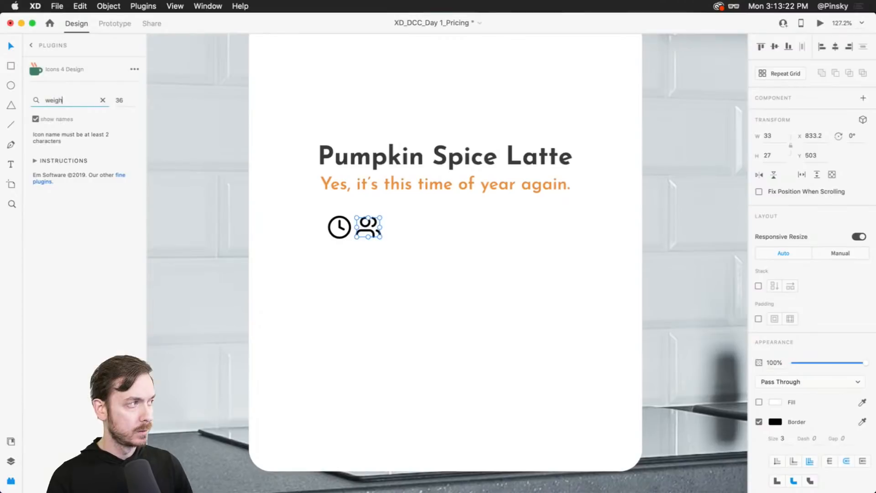
text(t)
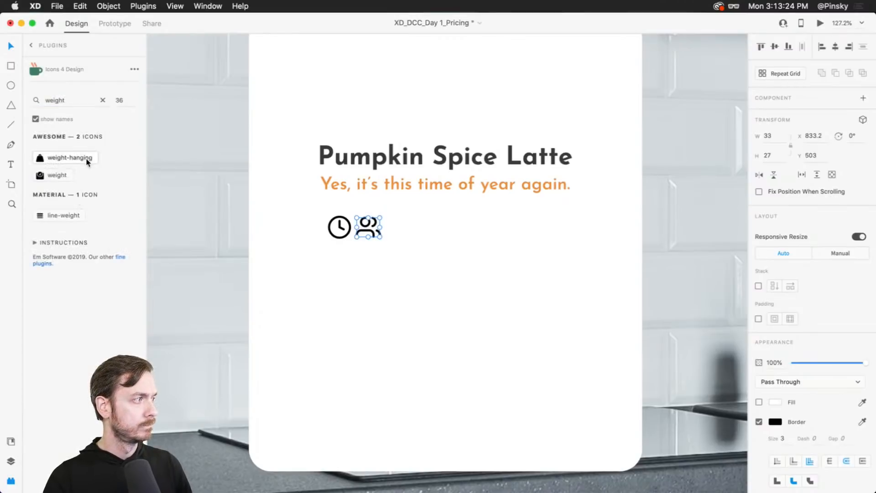
double_click(51, 101)
text(t)
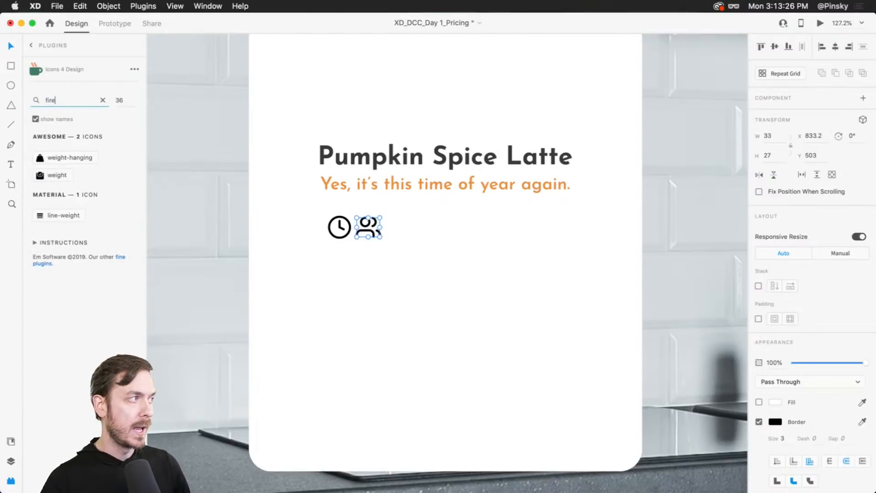
key(Return)
click(57, 176)
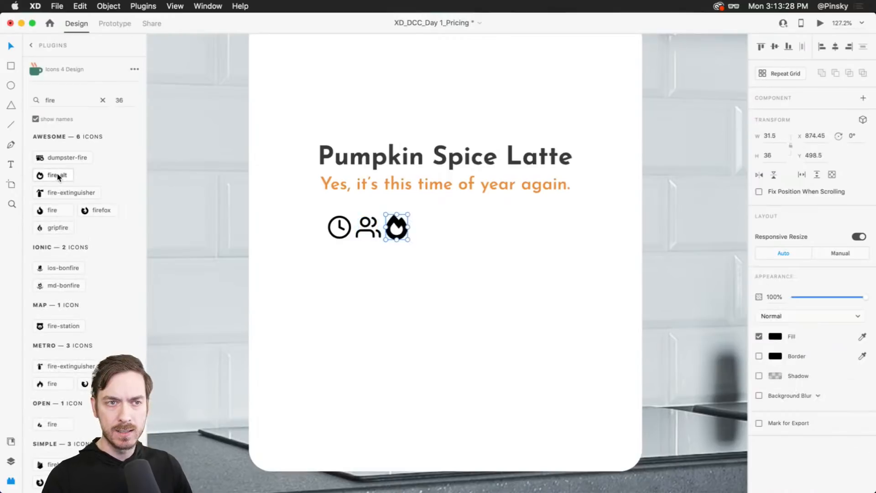
- Move the fire icon a little to the right of the users icon
drag(398, 222, 420, 224)
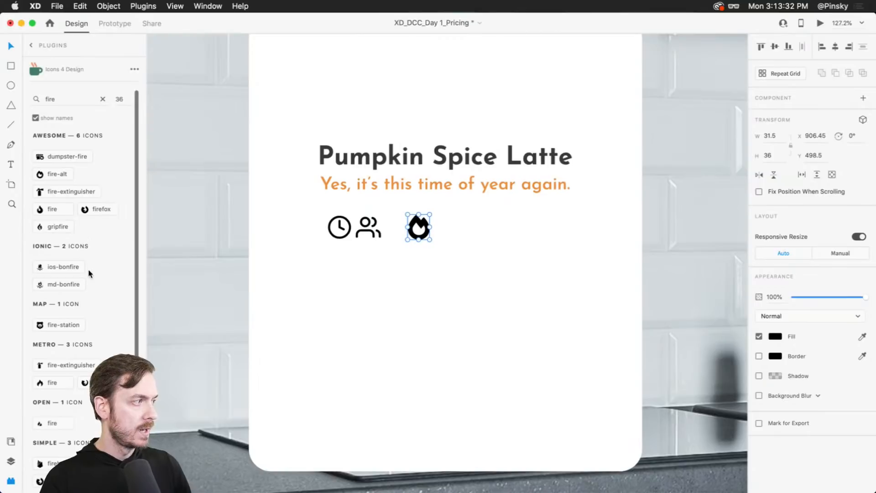
scroll(90, 269, down, 3)
scroll(82, 187, up, 3)
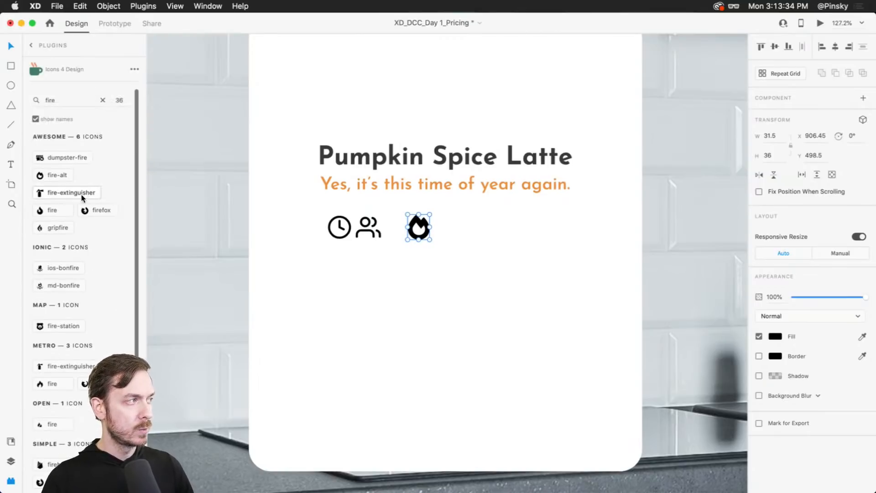
- Clear the icon search and draw a rounded triangle about 41 × 36 with the Polygon tool right of the fire icon
double_click(36, 105)
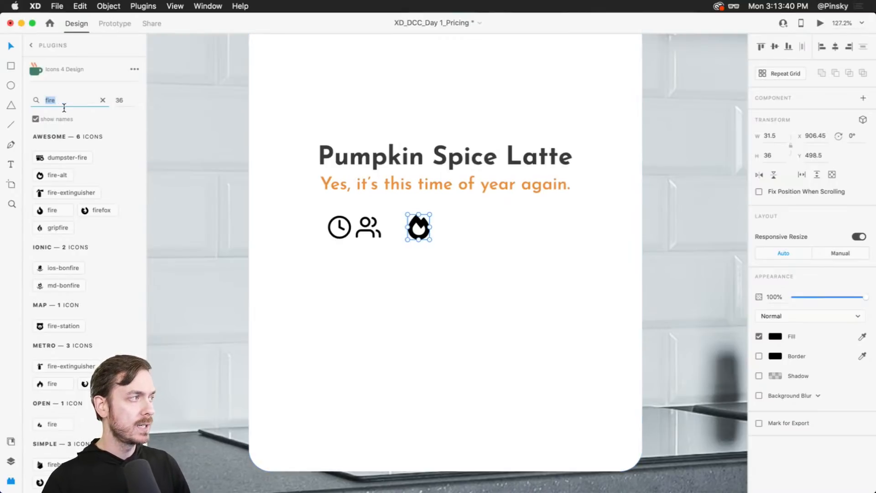
scroll(413, 202, up, 5)
key(BackSpace)
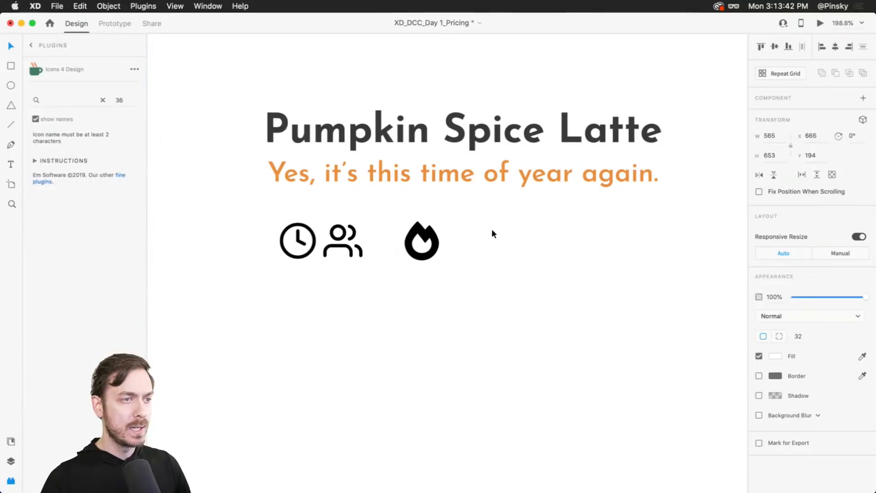
click(491, 229)
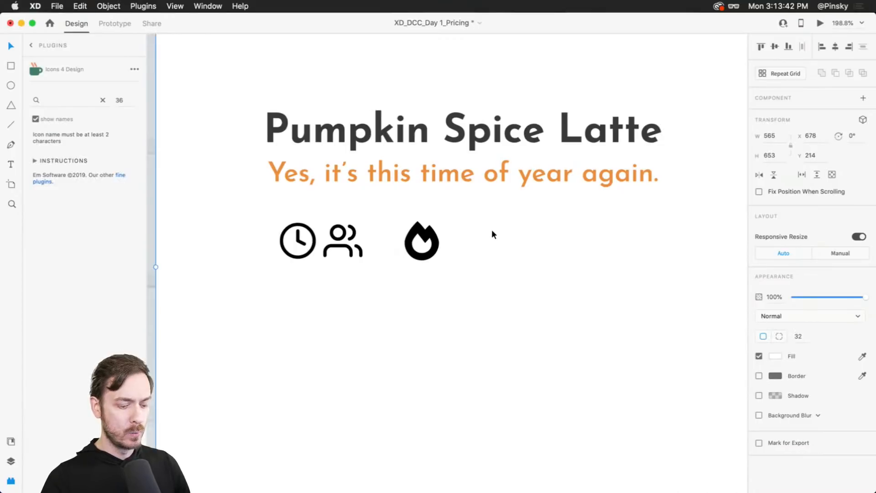
click(11, 106)
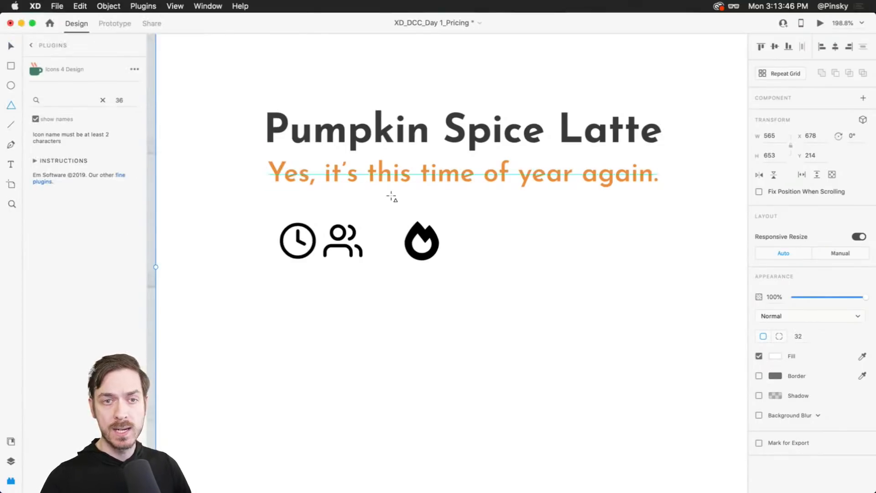
drag(469, 222, 516, 263)
scroll(508, 247, up, 5)
drag(472, 209, 475, 212)
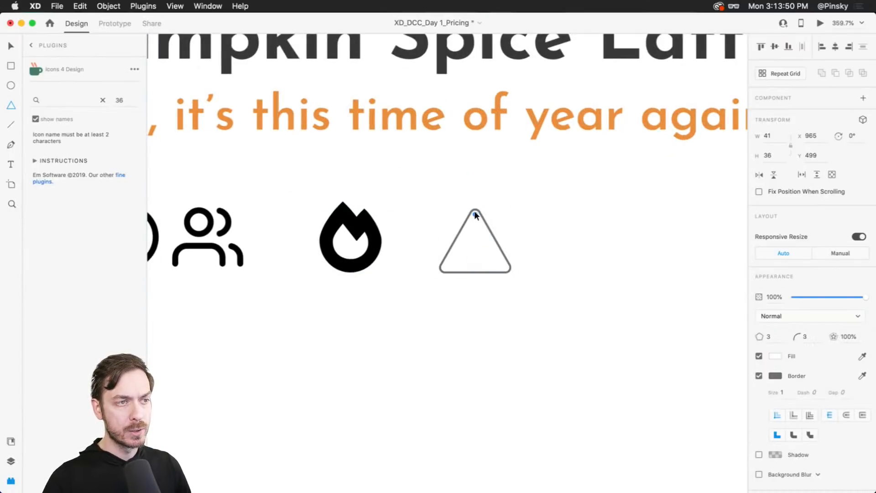
mouse_move(494, 241)
mouse_down()
mouse_move(476, 229)
mouse_move(483, 241)
mouse_up()
key(super+z)
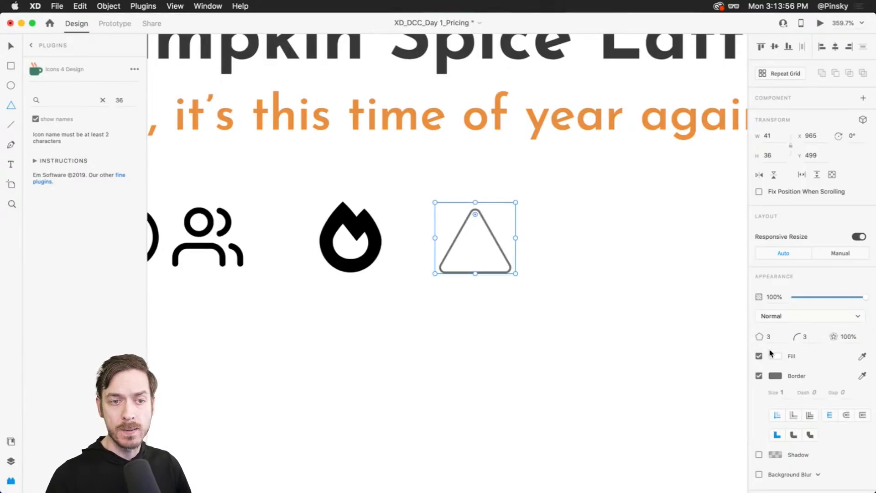
- Try entering <3 as the polygon's side count, then undo it
click(784, 337)
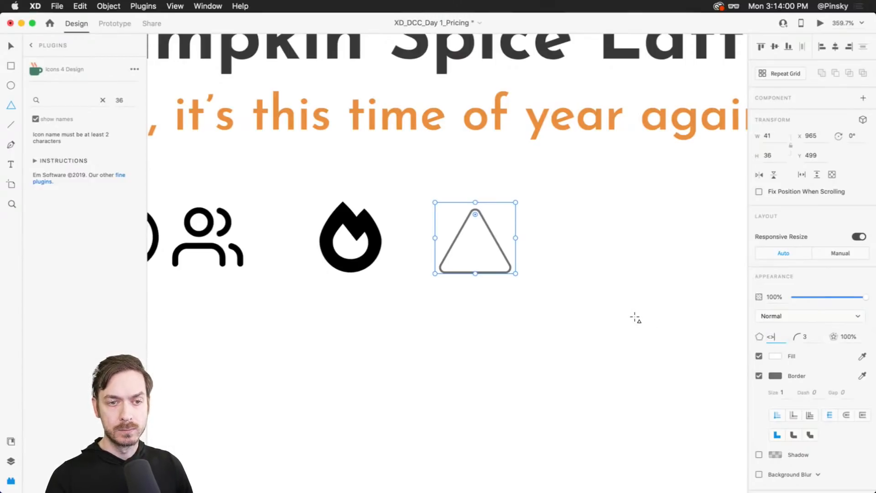
text(<3)
key(Return)
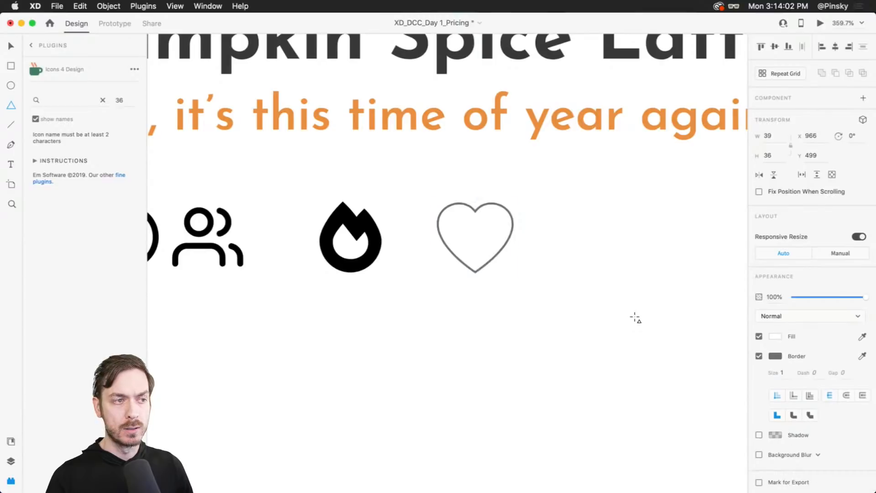
key(super+z)
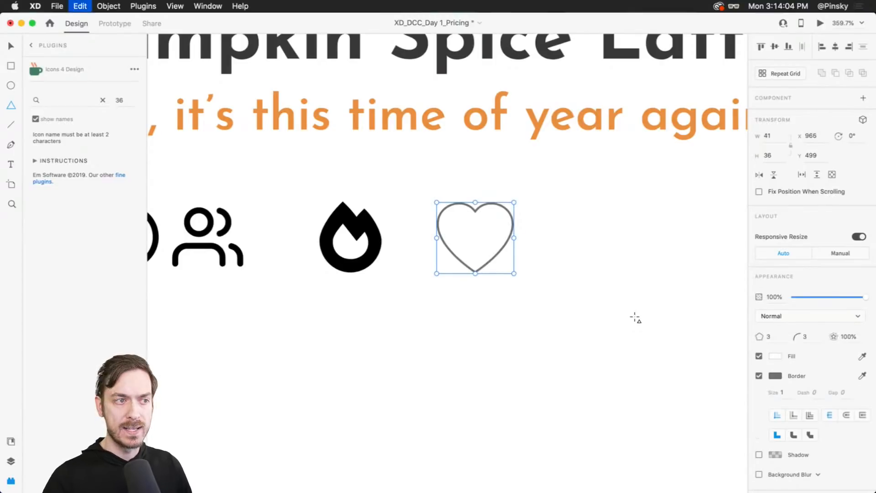
- Set the polygon to 5 sides and turn it into a star with a 47% star ratio
click(768, 336)
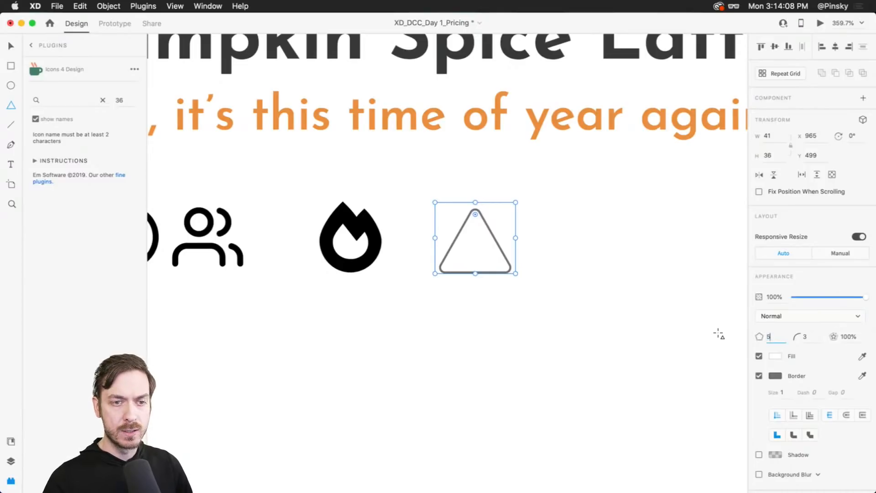
text(5)
key(Return)
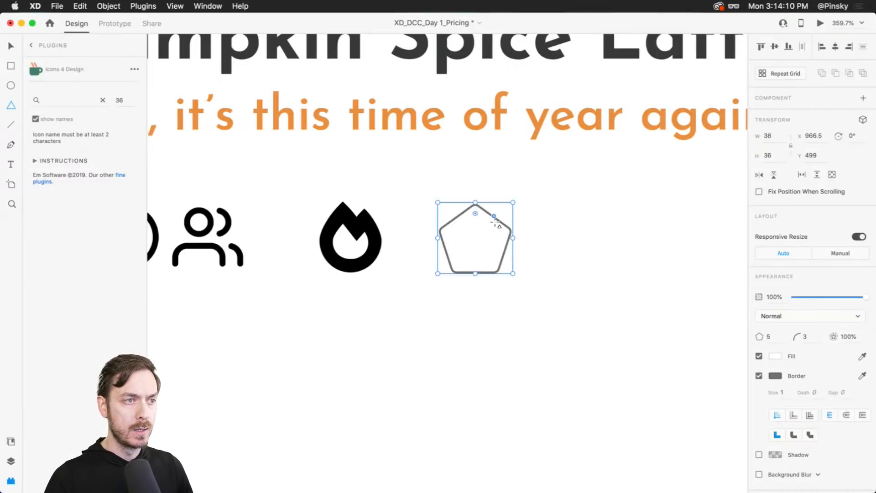
drag(495, 222, 477, 198)
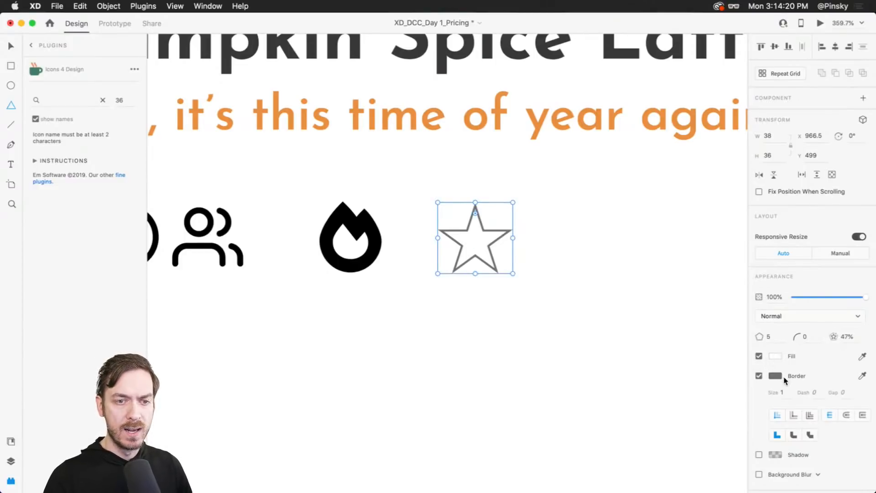
- Color the star's border black by sampling the users icon with the eyedropper
click(862, 375)
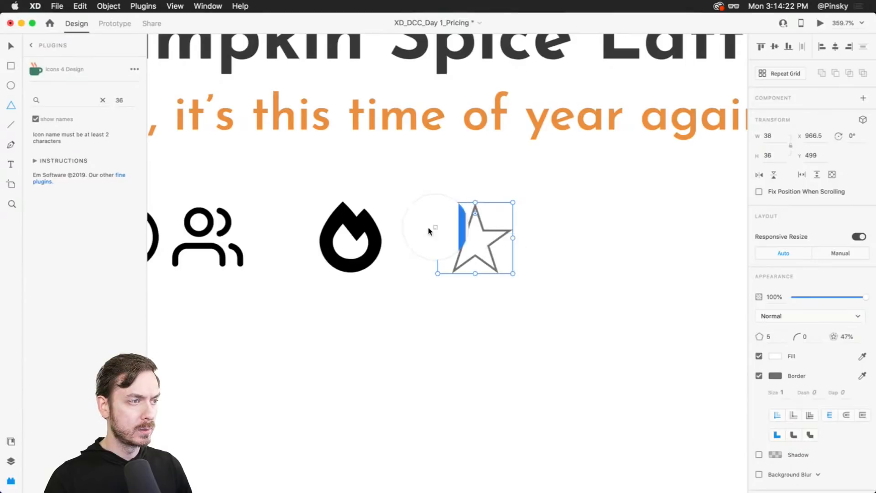
click(213, 219)
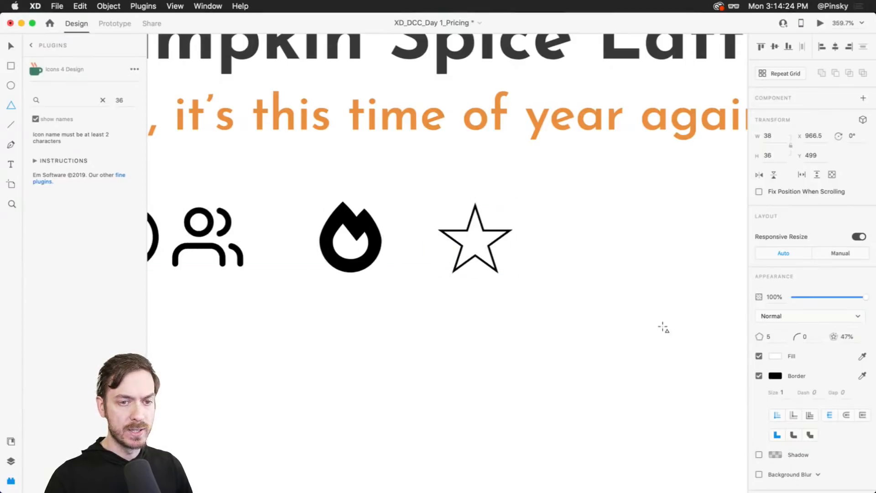
click(778, 377)
click(798, 302)
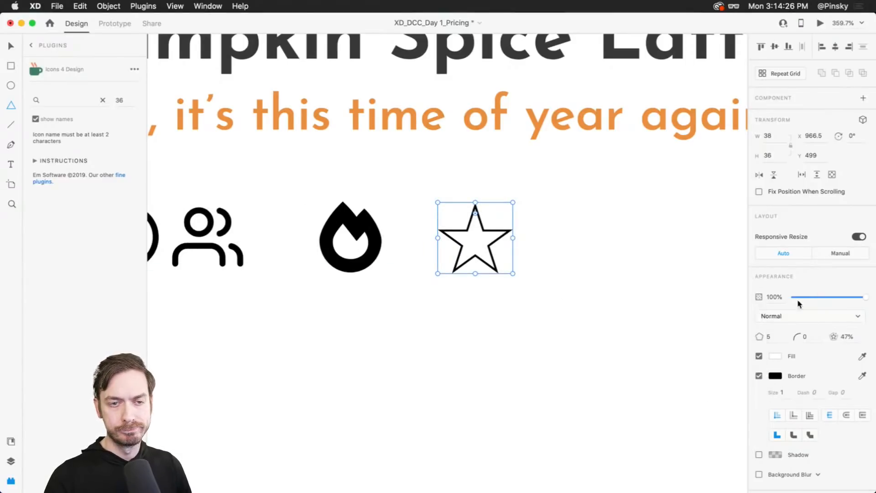
- Remove the star's fill and increase its border size to 2
click(759, 355)
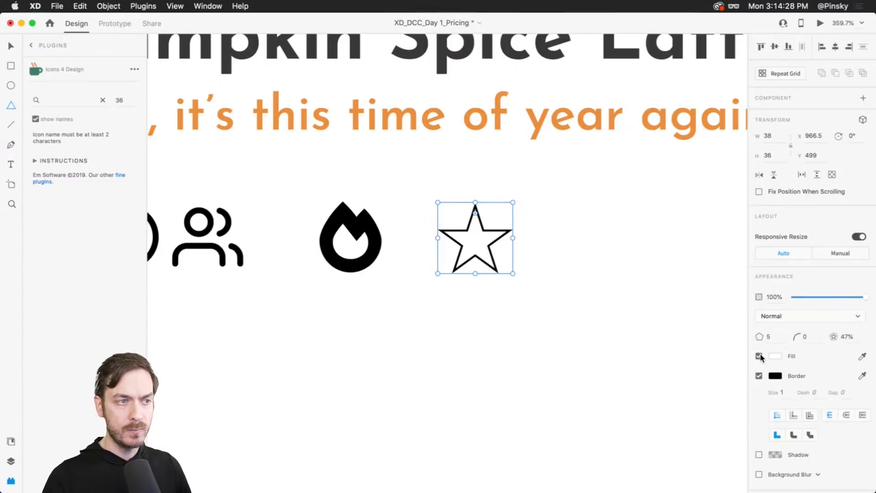
key(v)
click(491, 230)
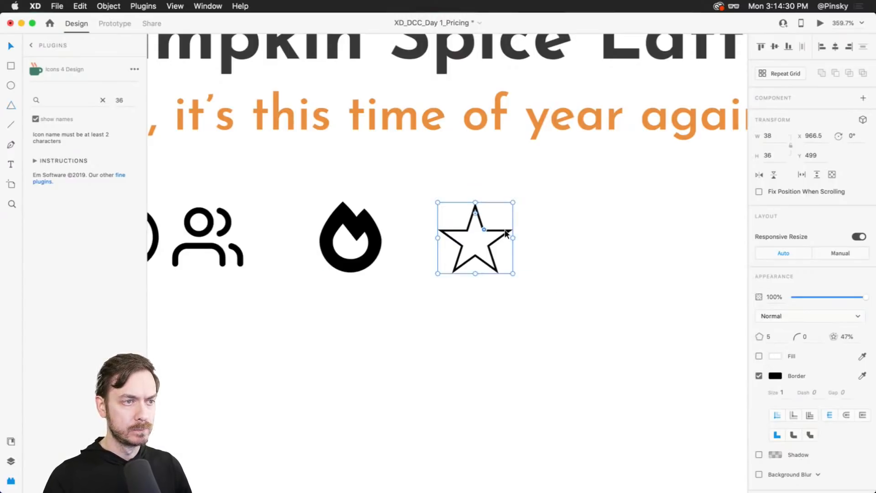
click(788, 395)
key(Up)
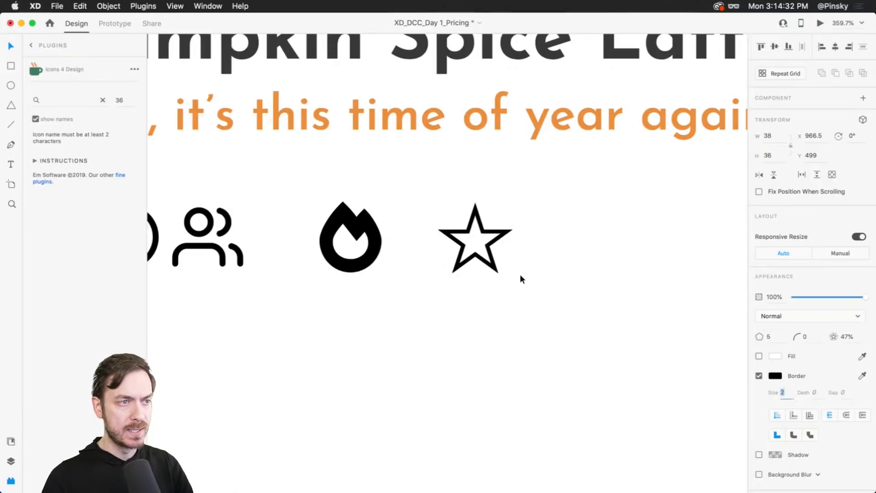
- Shift the star and the fire icon slightly to the right
drag(493, 228, 531, 247)
scroll(532, 247, down, 5)
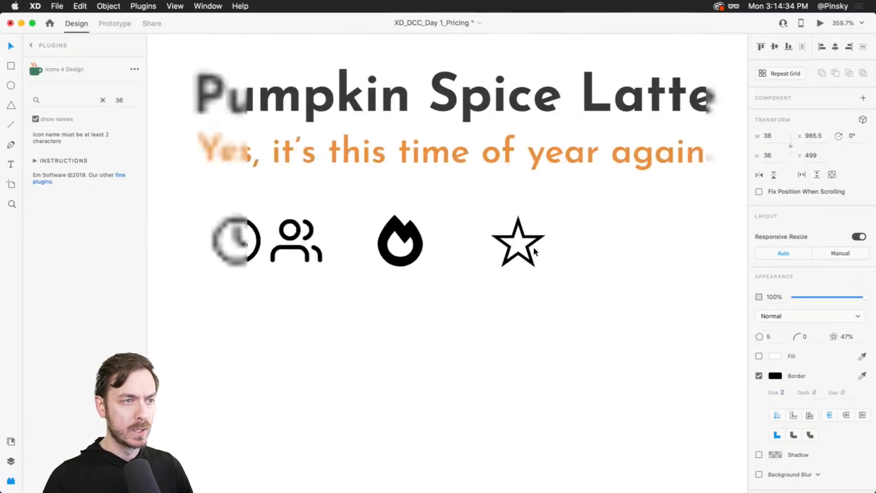
drag(456, 275, 494, 259)
click(474, 219)
drag(474, 219, 486, 217)
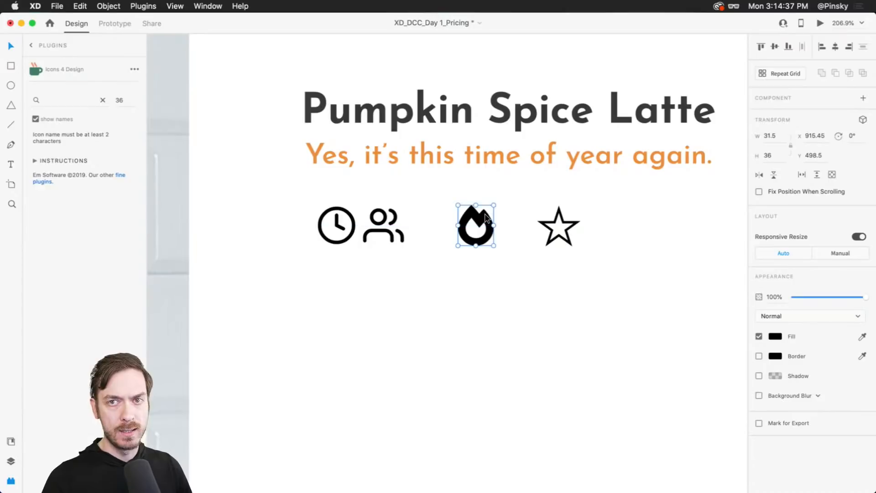
- Search the icon plugin for list and insert the Ionic md-list icon
click(71, 101)
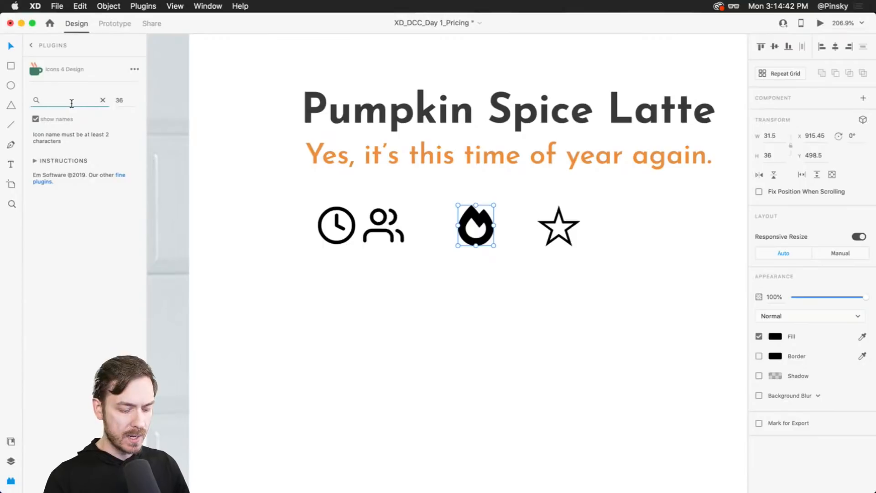
text(dol)
click(71, 99)
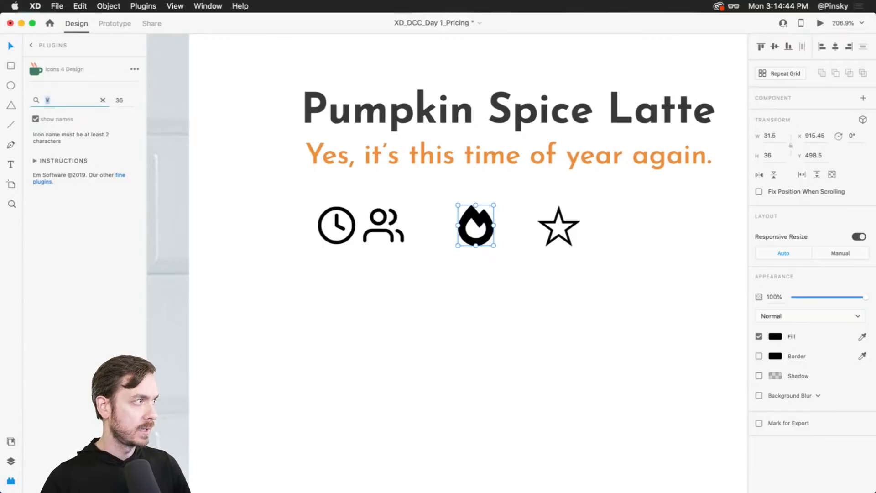
text(list)
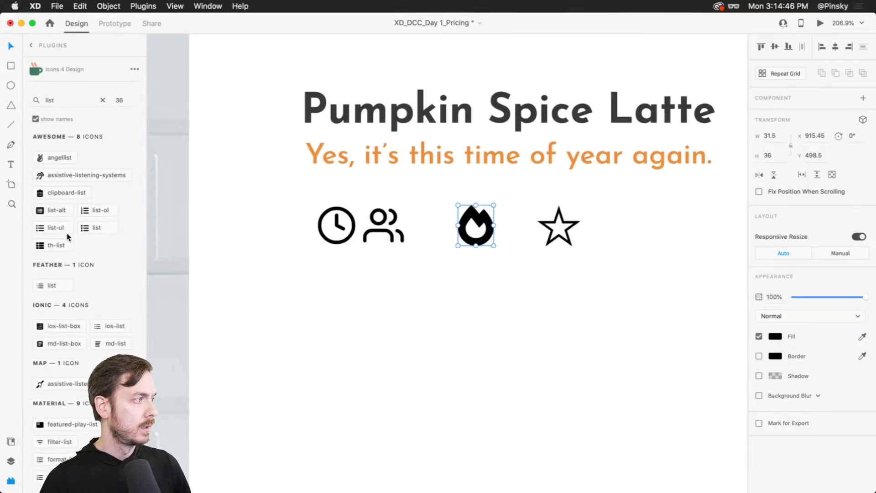
scroll(73, 214, down, 1)
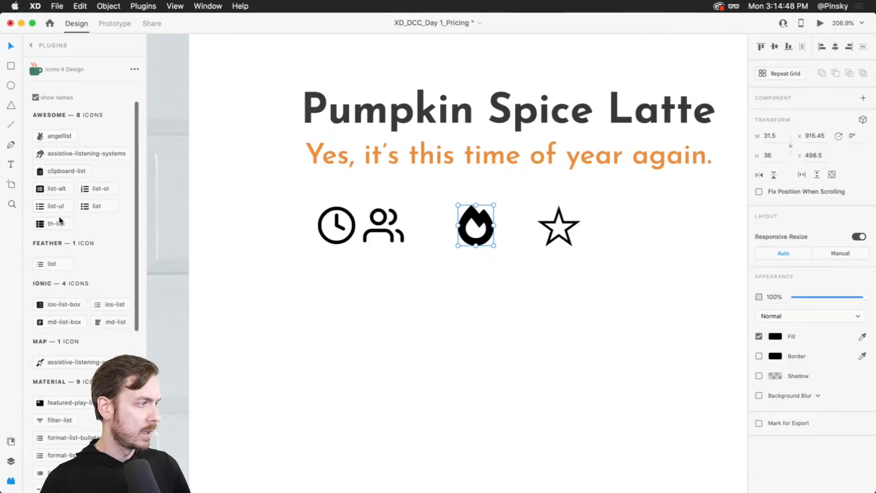
click(109, 323)
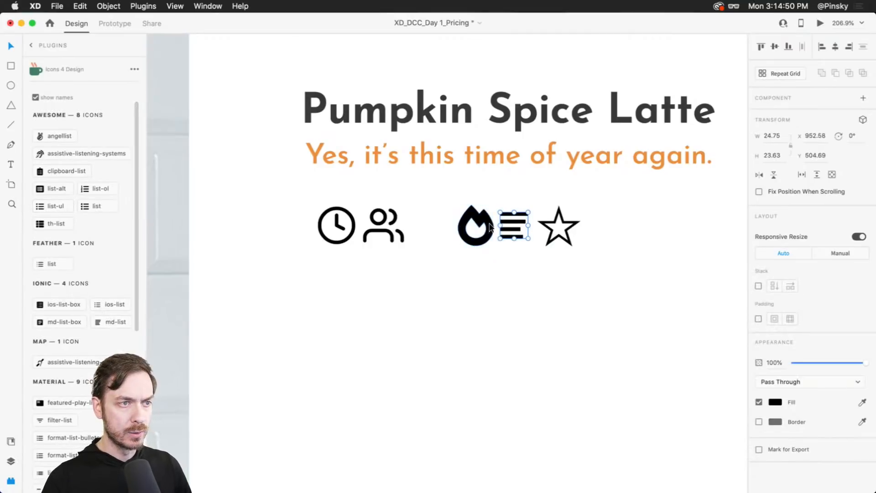
- Undo the md-list icon, then insert the Material format-list-bulleted icon and place it beside the fire icon
key(super+z)
scroll(75, 335, down, 1)
scroll(76, 335, down, 3)
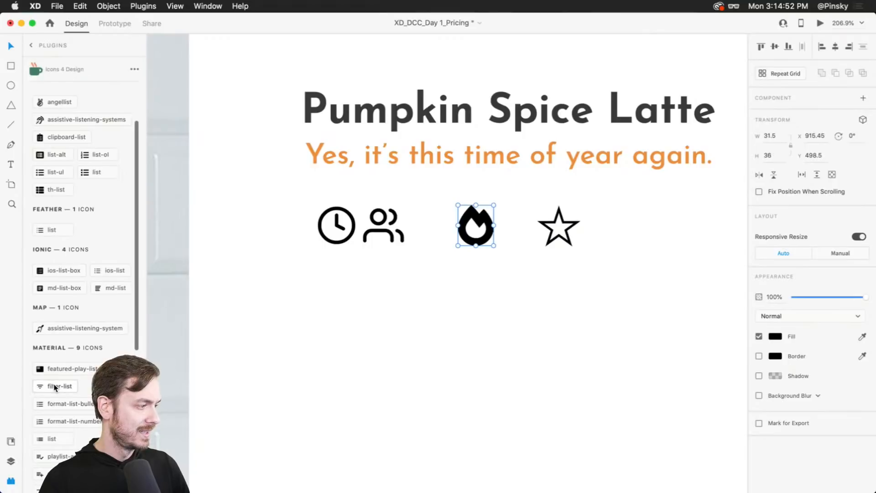
click(54, 402)
drag(514, 236, 476, 224)
- Delete the fire icon and enlarge the list icon to about 35 × 28.5
click(467, 236)
key(Delete)
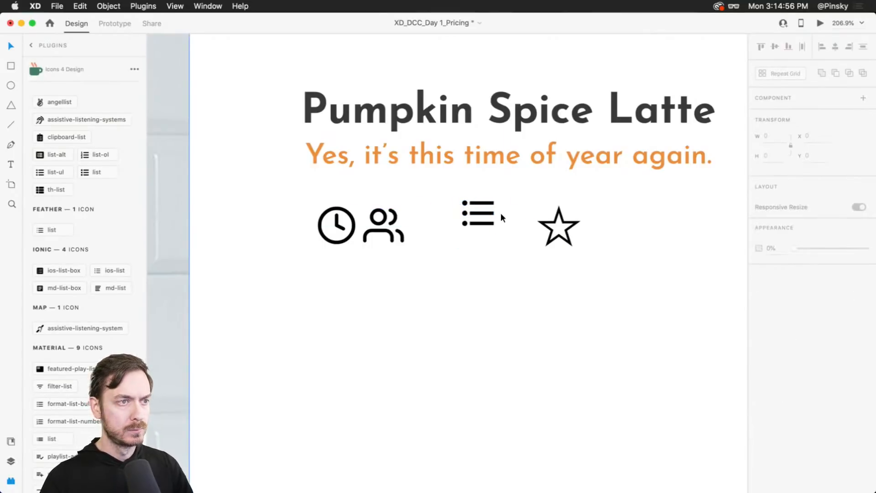
click(482, 226)
click(483, 225)
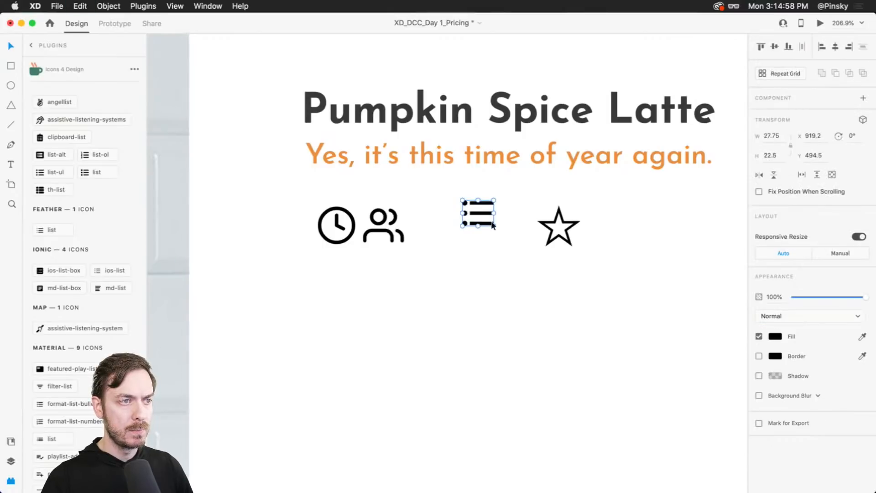
drag(482, 226, 489, 242)
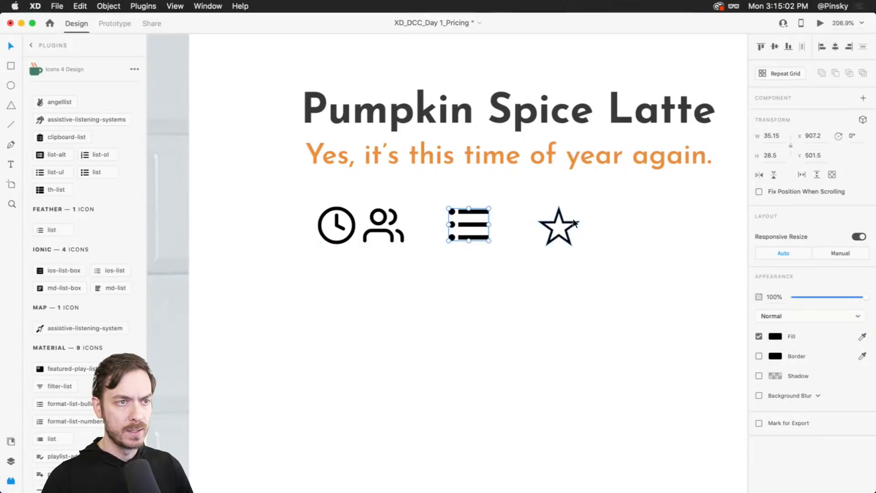
- Spread the icon row out by moving the star, list and users icons further to the right
drag(571, 223, 569, 224)
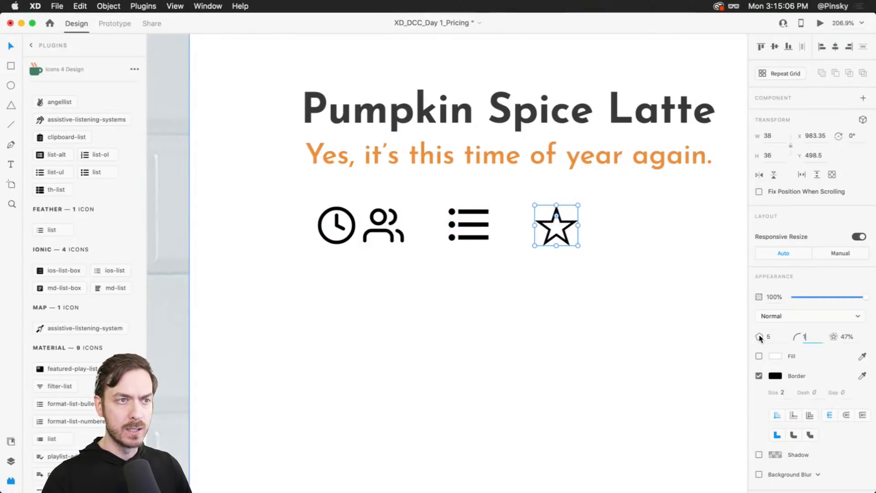
click(590, 287)
scroll(447, 228, up, 2)
click(585, 226)
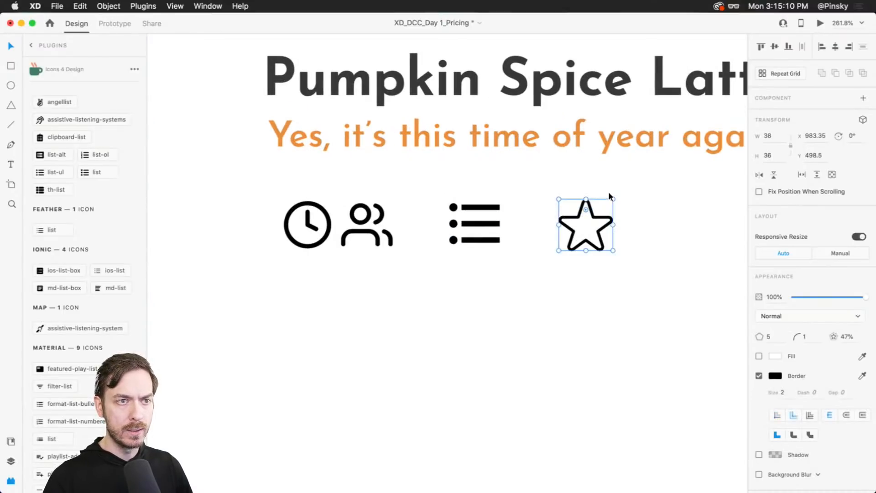
drag(612, 199, 730, 219)
drag(489, 228, 574, 228)
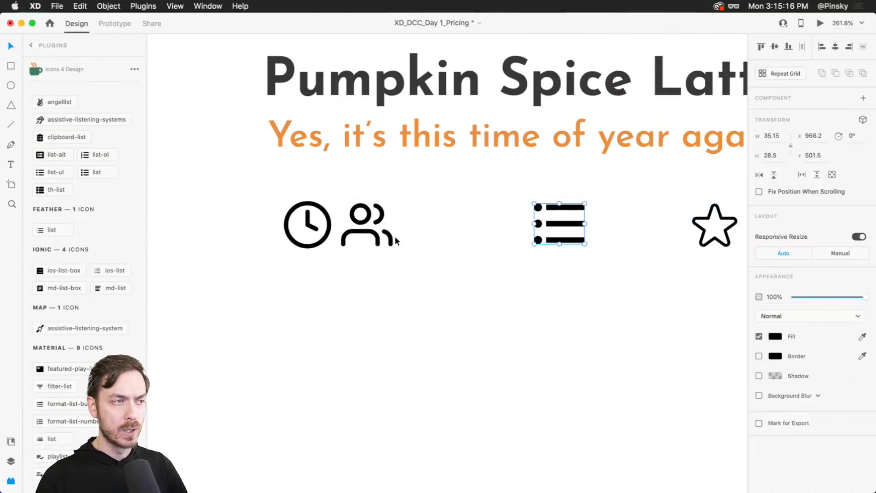
drag(395, 241, 505, 240)
- Add a "5 min" text label beneath the clock icon
scroll(347, 265, up, 3)
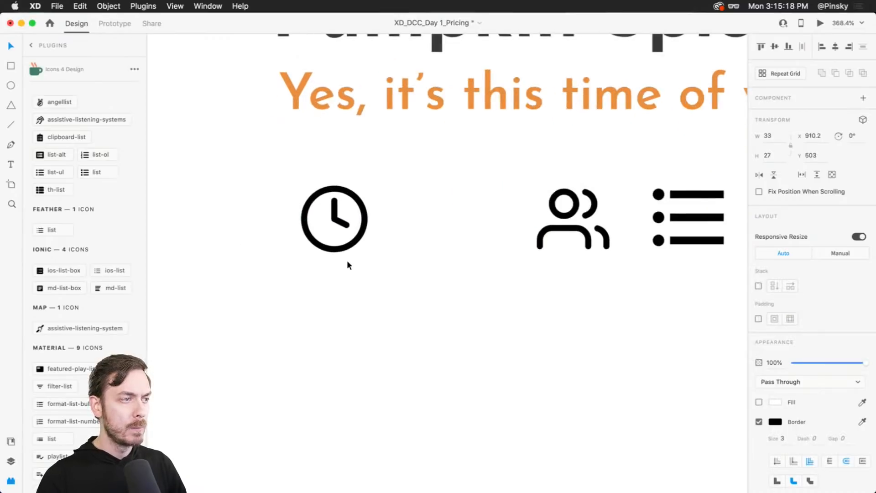
scroll(346, 265, down, 2)
key(t)
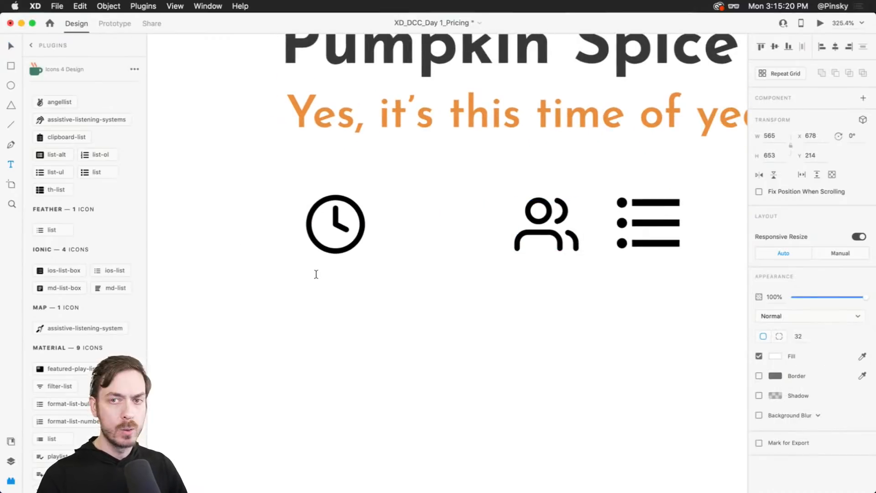
click(328, 248)
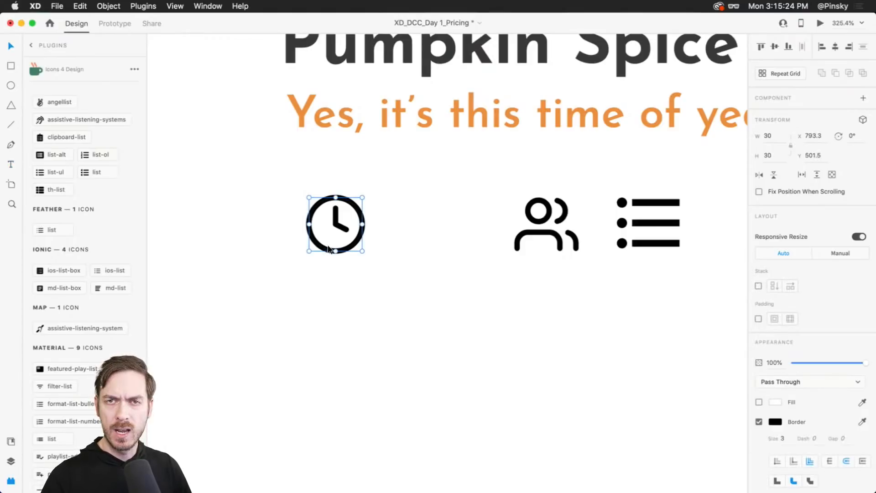
click(330, 289)
text(5 min)
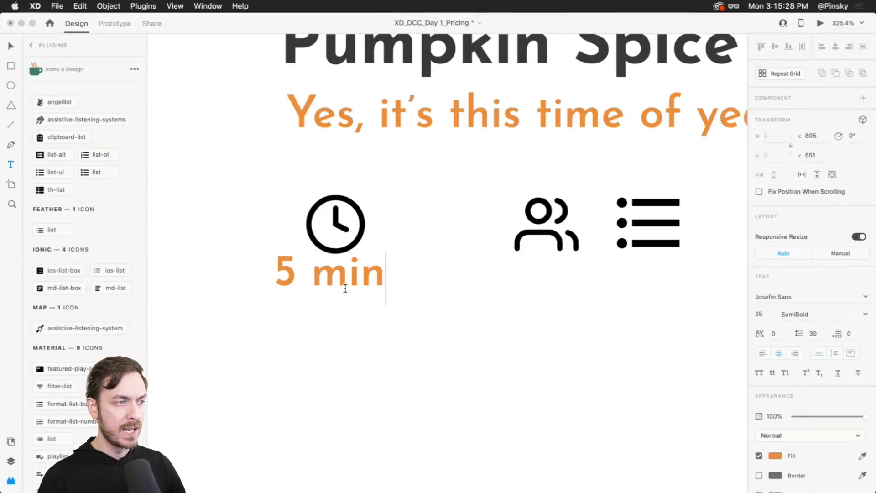
key(Escape)
- Set the label's fill to dark grey #1C1C1C and nudge it down below the clock
click(774, 455)
drag(675, 436, 627, 430)
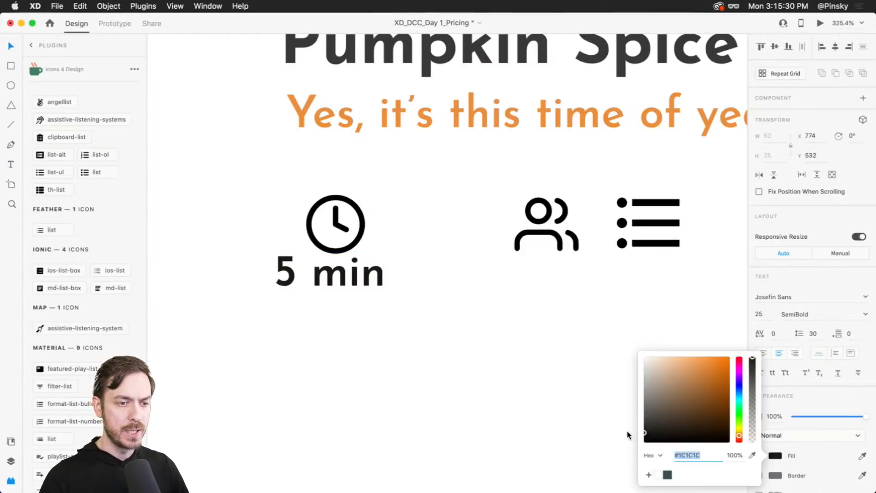
click(816, 274)
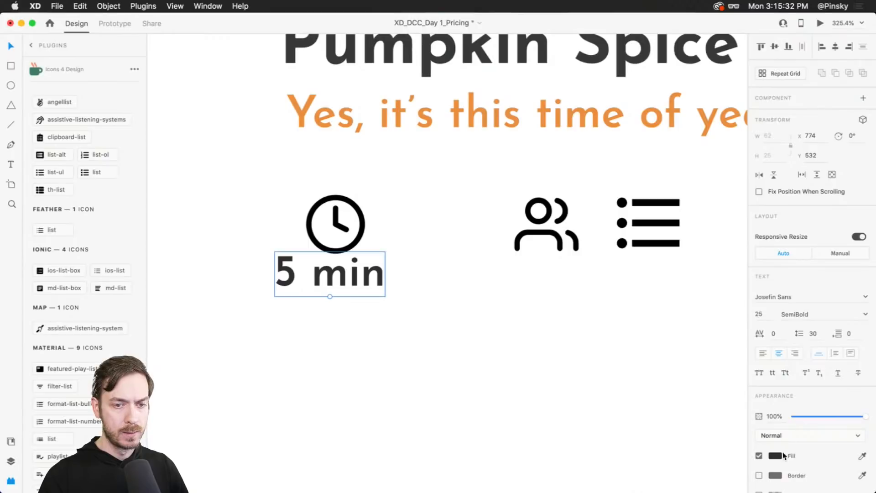
drag(371, 293, 383, 316)
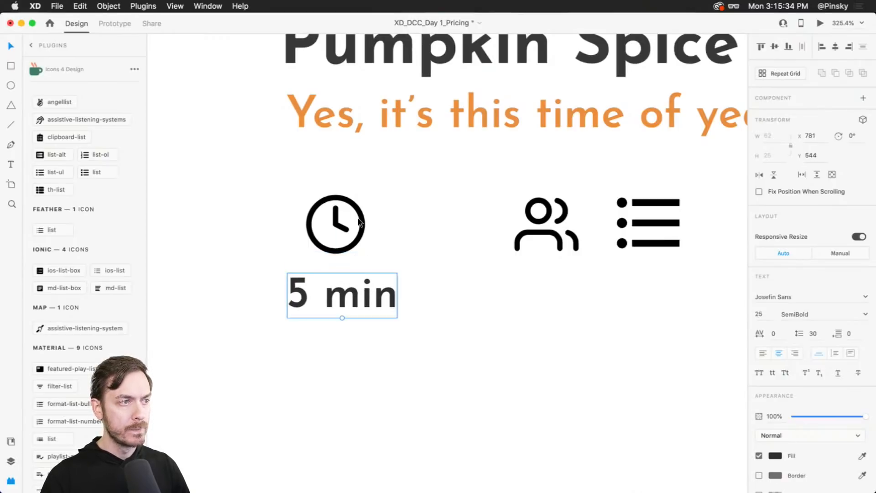
- Increase the star's border size to 3 and shrink the star to about 28.5 × 27
click(359, 209)
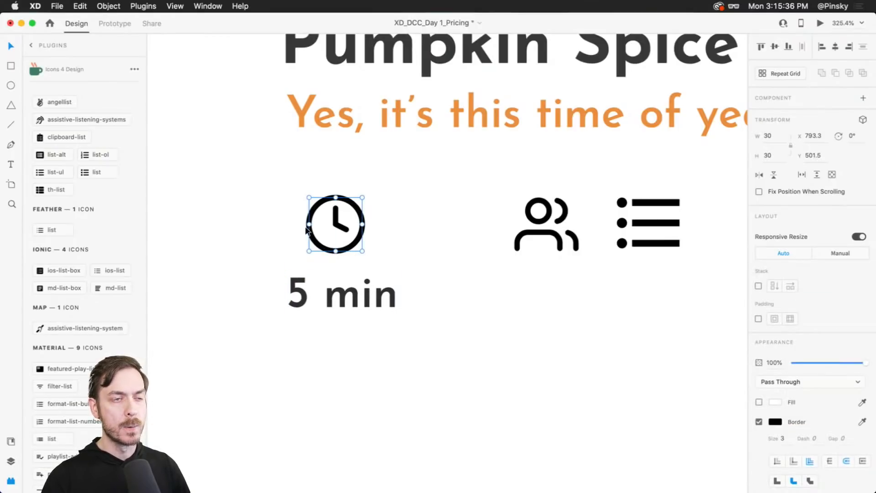
scroll(452, 240, down, 5)
scroll(479, 242, up, 3)
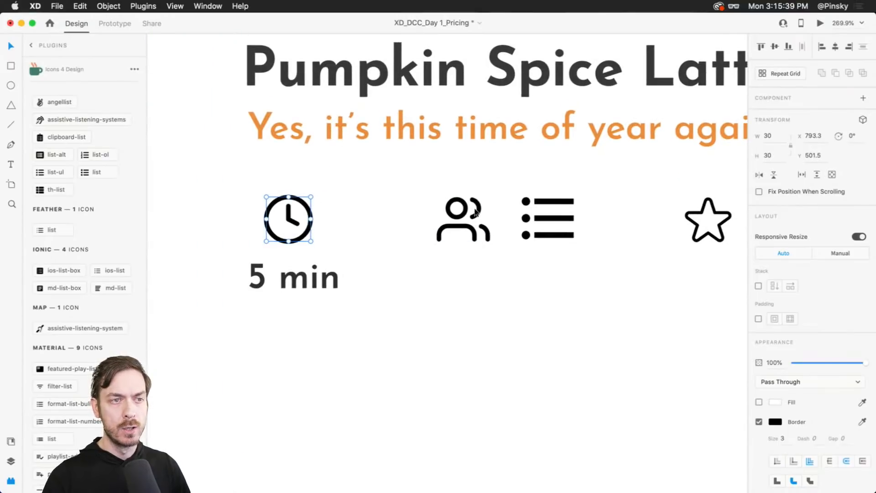
click(706, 215)
click(782, 392)
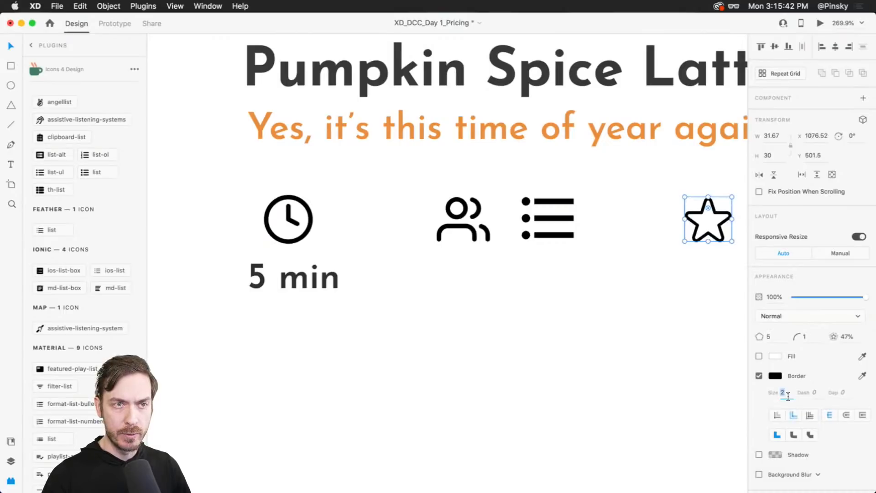
text(3)
key(Return)
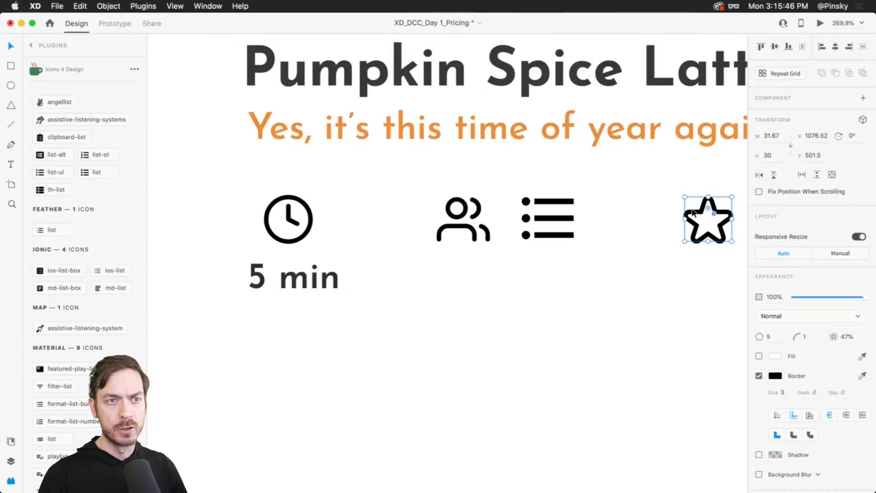
drag(685, 197, 688, 201)
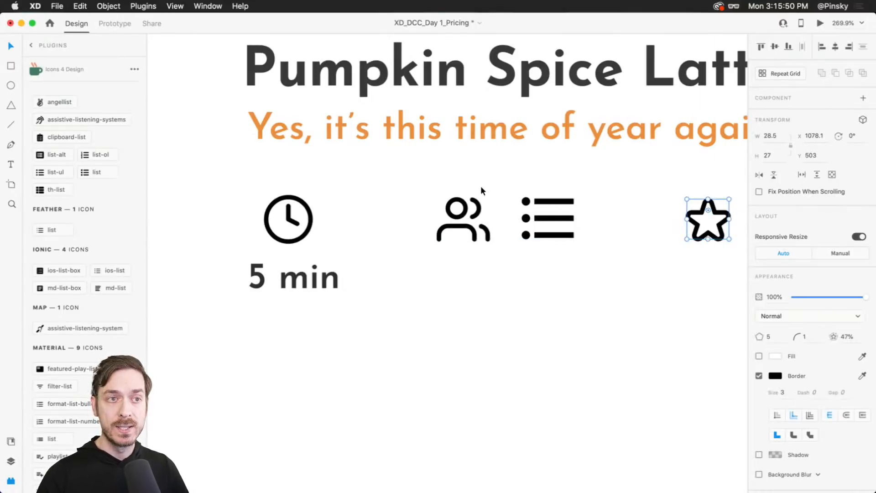
- Save black as a document asset colour and edit that swatch to #2C2C2C
click(10, 442)
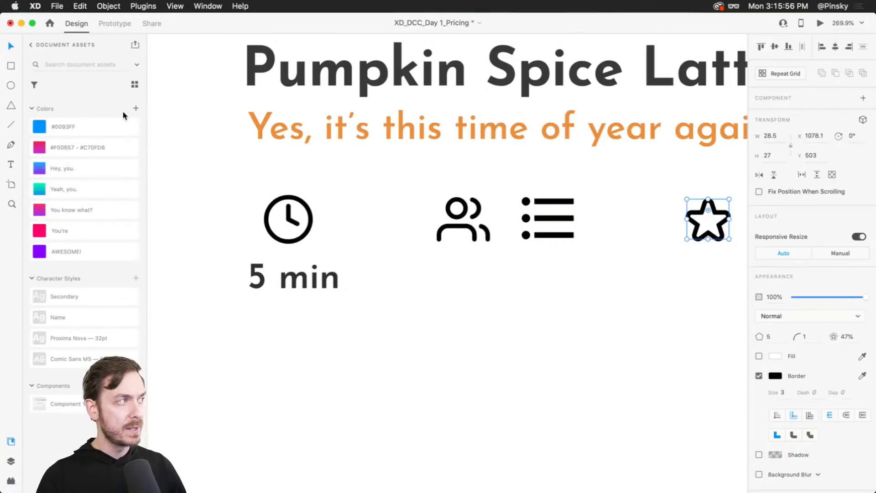
click(136, 109)
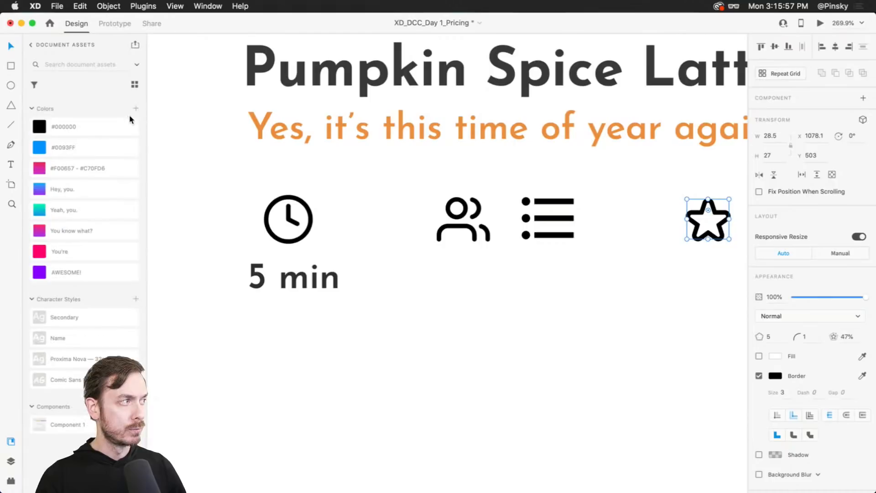
right_click(88, 119)
click(127, 158)
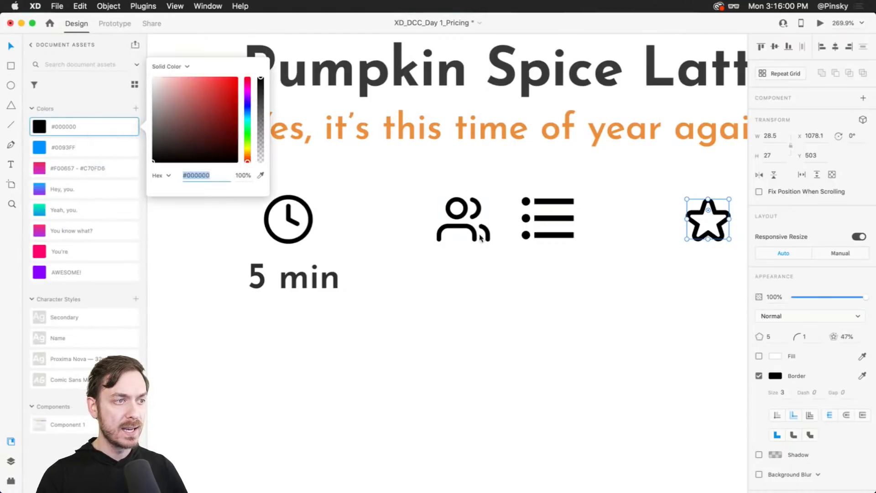
drag(202, 141, 114, 146)
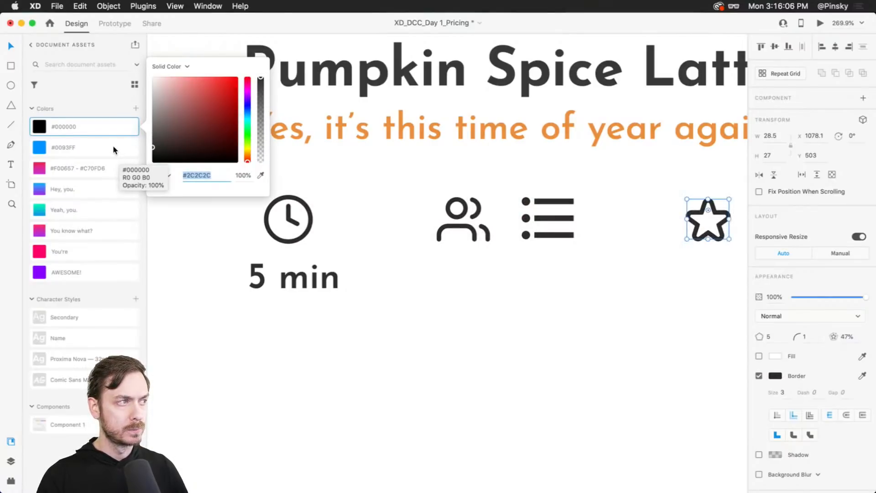
- Scale the "5 min" label down to font size 19
click(296, 285)
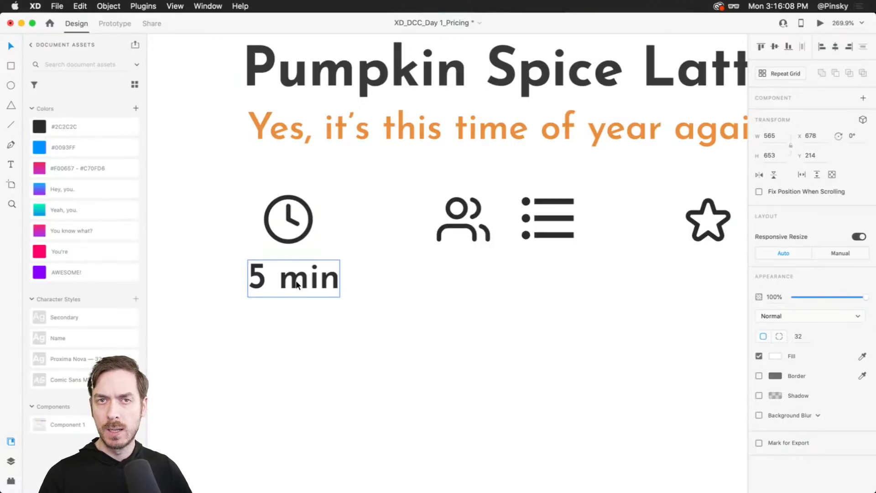
double_click(296, 280)
scroll(279, 273, up, 3)
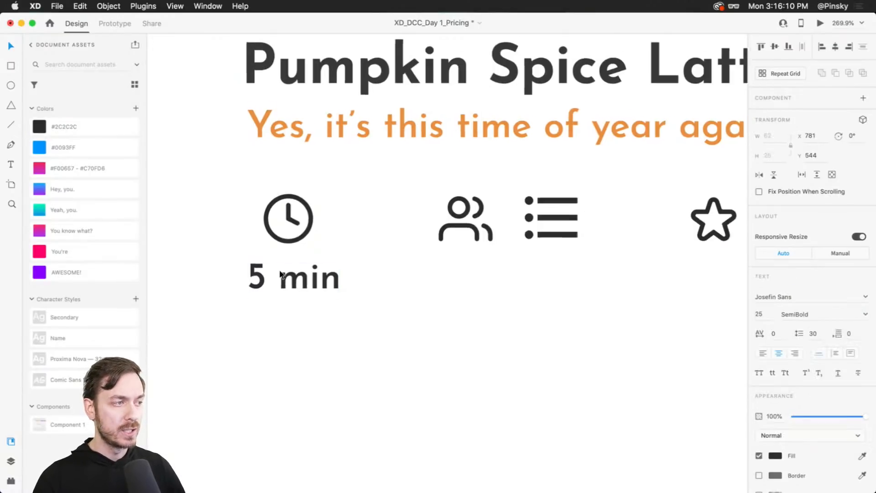
drag(301, 310, 301, 299)
- Duplicate the label under the users icon and change its text to "1 person"
drag(311, 269, 557, 270)
key(super+Return)
key(super+w)
double_click(555, 270)
text(1 )
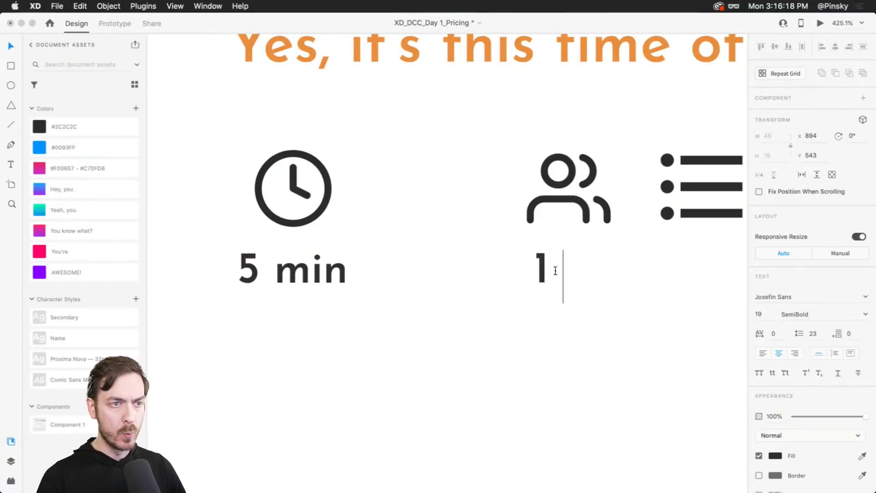
text(person)
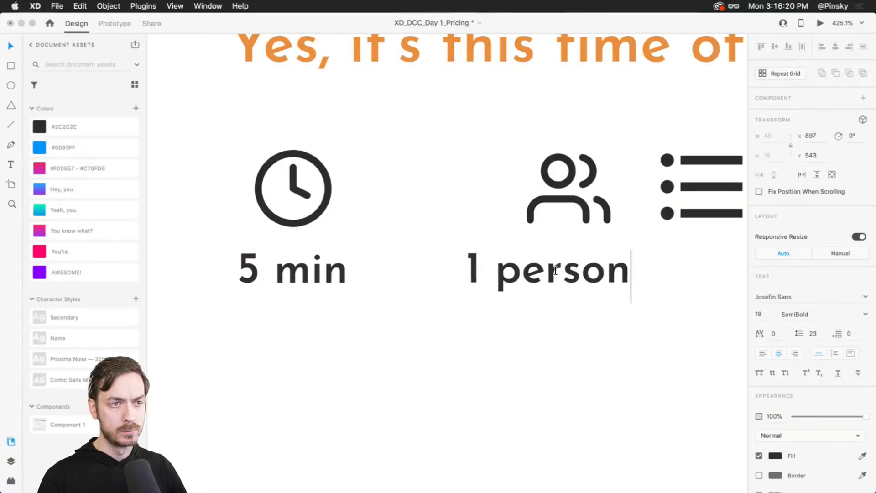
key(Escape)
drag(586, 269, 606, 268)
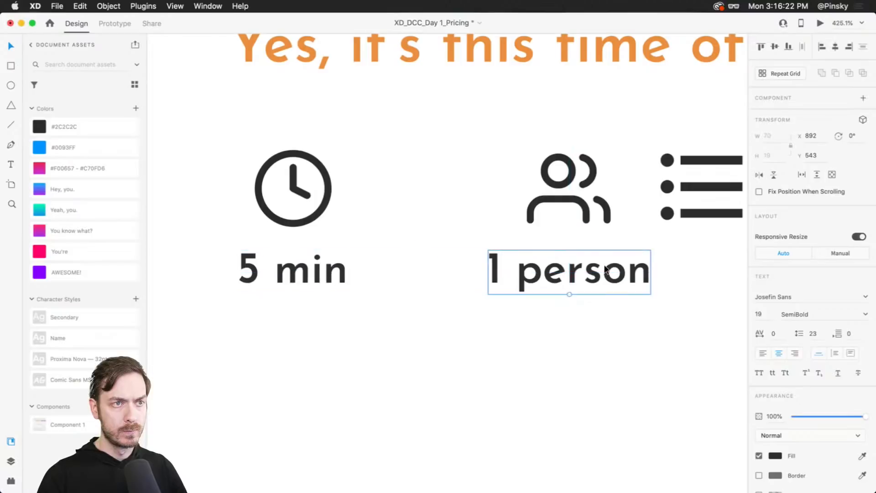
- Move the list icon further right along the row
scroll(606, 268, down, 5)
scroll(639, 274, right, 4)
click(533, 217)
drag(534, 216, 595, 216)
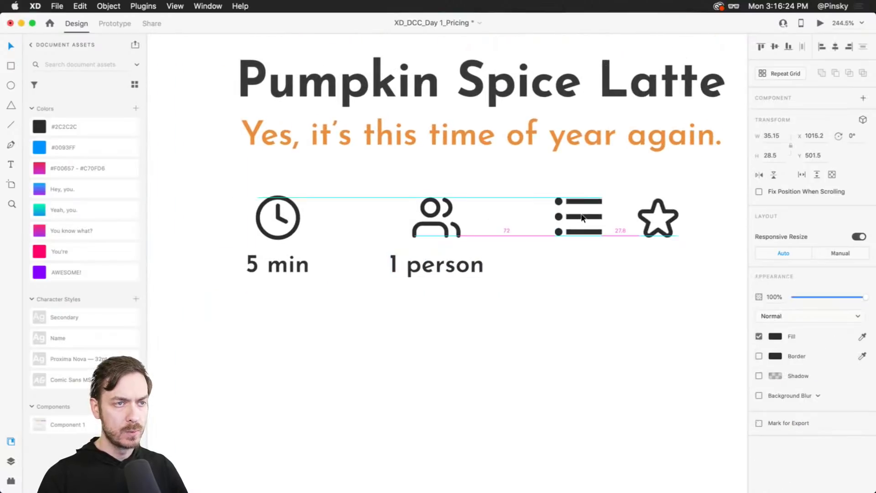
- Duplicate the "1 person" label under the list icon and change its text to "3 ingredients"
drag(426, 267, 582, 267)
double_click(580, 267)
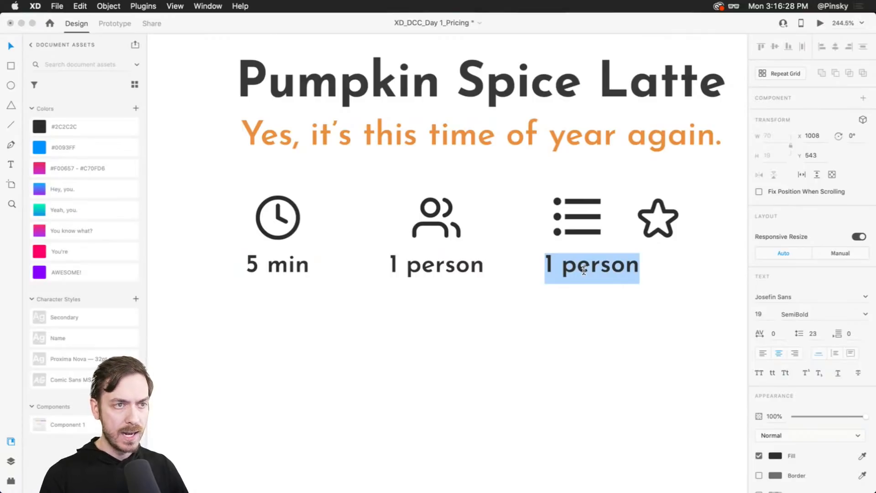
text(3 in)
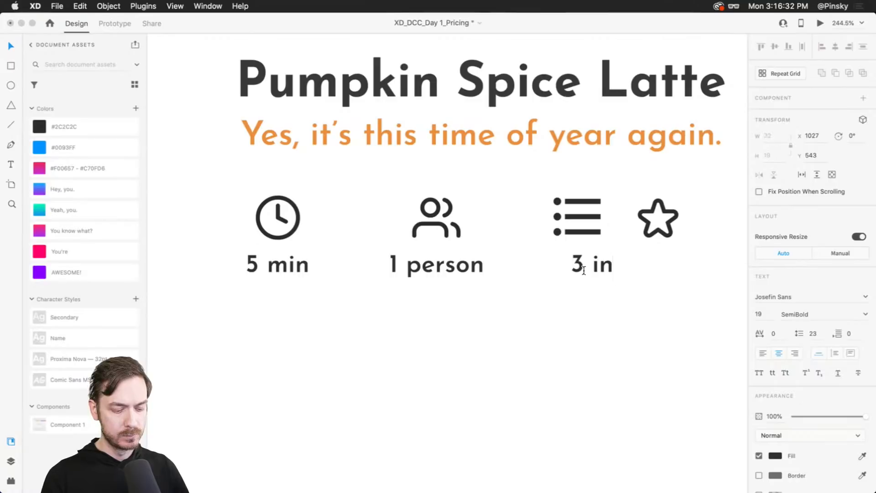
text(g)
key(BackSpace)
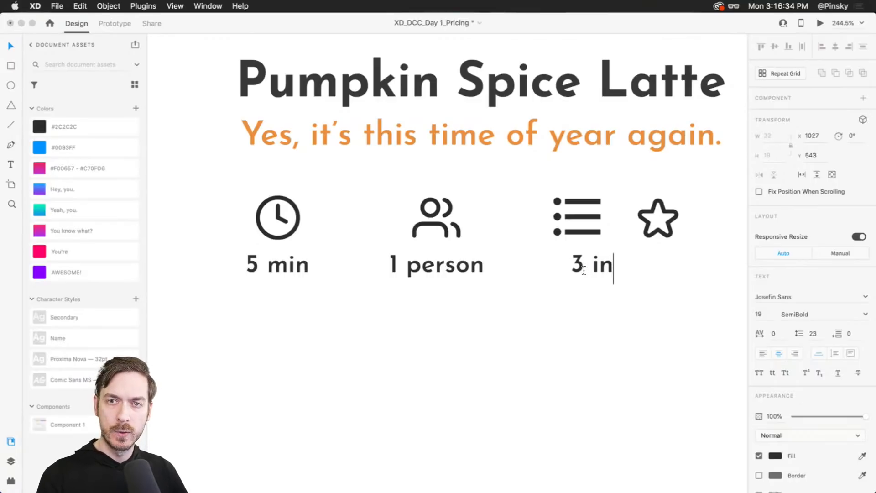
text(gredi)
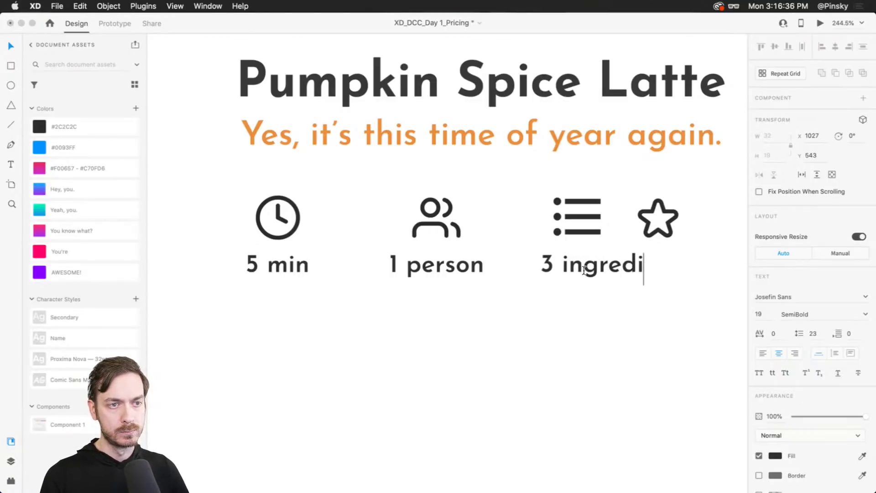
text(ents)
key(Escape)
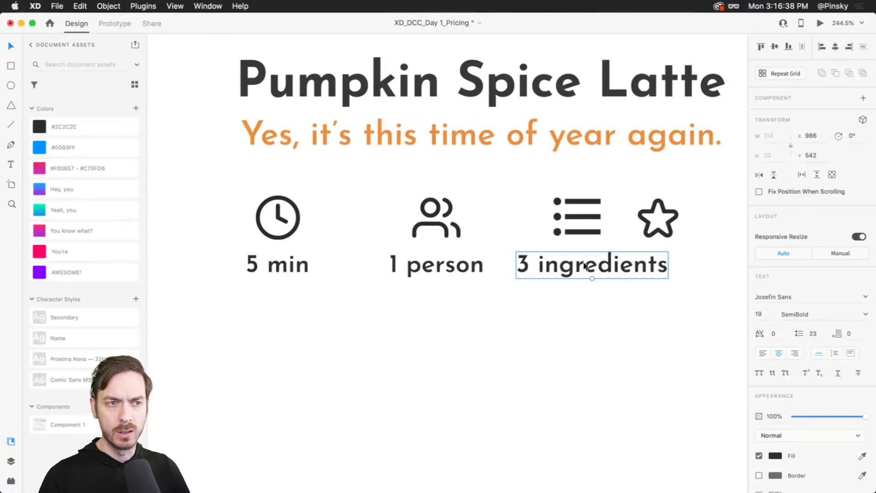
- Shorten the list icon's label text to "3 ing."
double_click(584, 266)
double_click(588, 270)
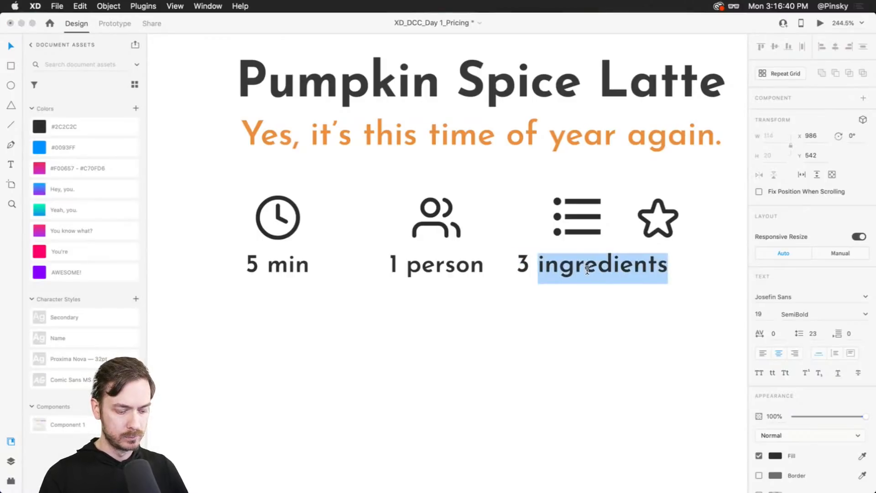
text(ing.)
key(Escape)
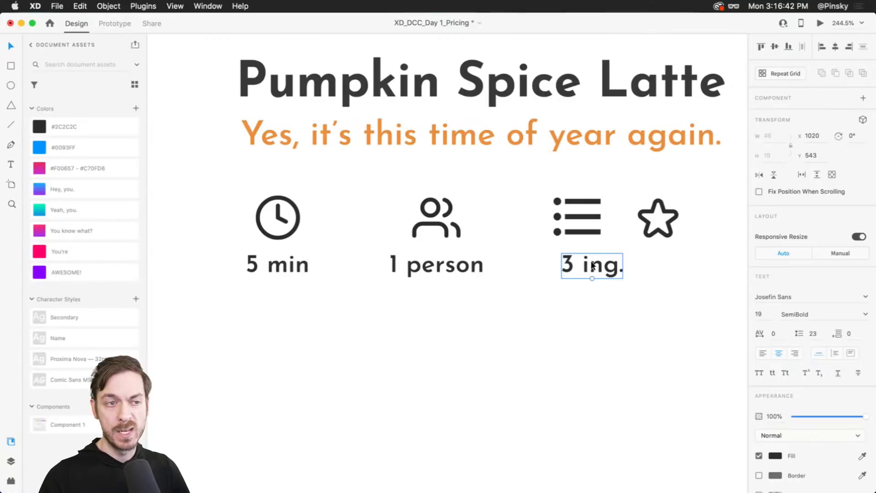
- Duplicate the "3 ing." label under the star icon and change its text to "5.0"
drag(592, 264, 659, 262)
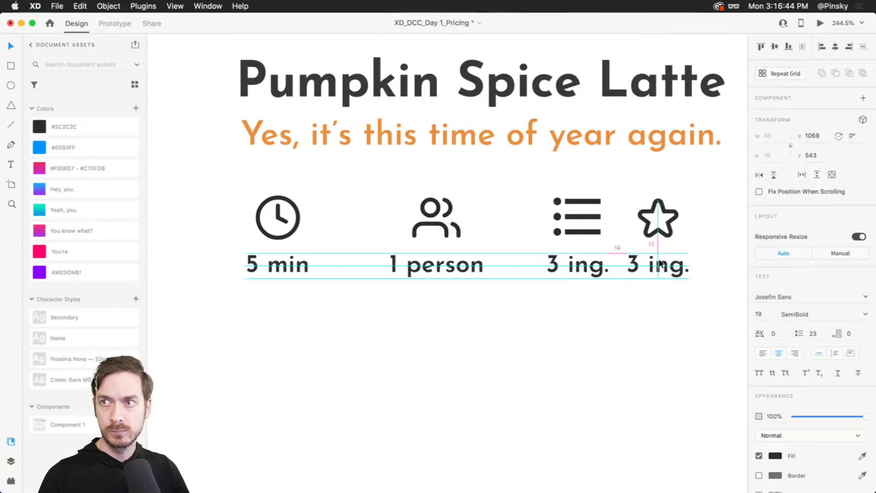
double_click(658, 266)
text(5.90)
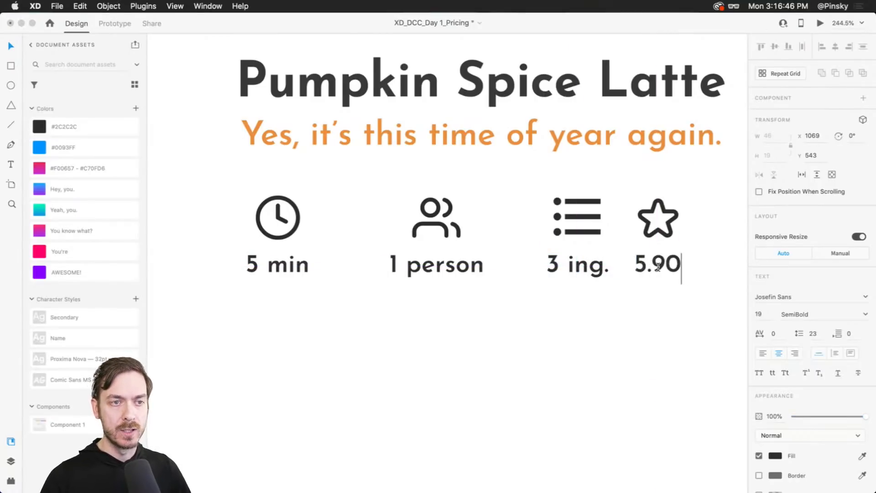
key(BackSpace)
key(BackSpace)
text(0)
key(Escape)
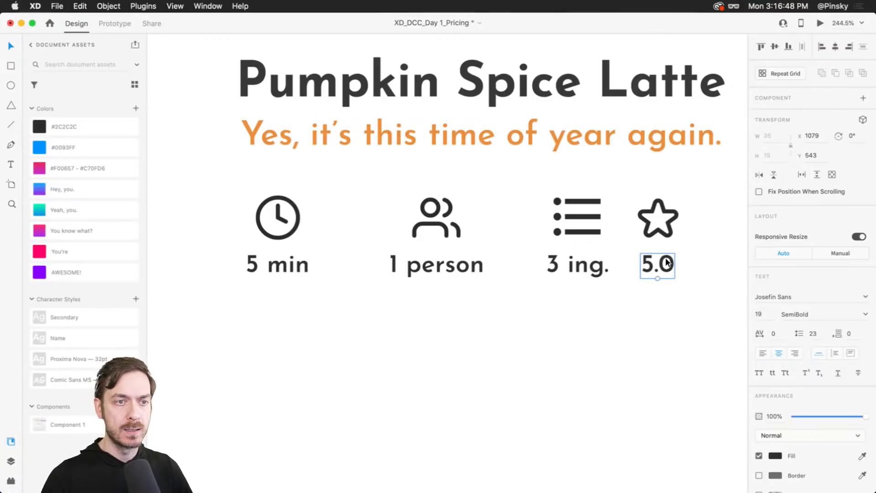
drag(666, 263, 667, 259)
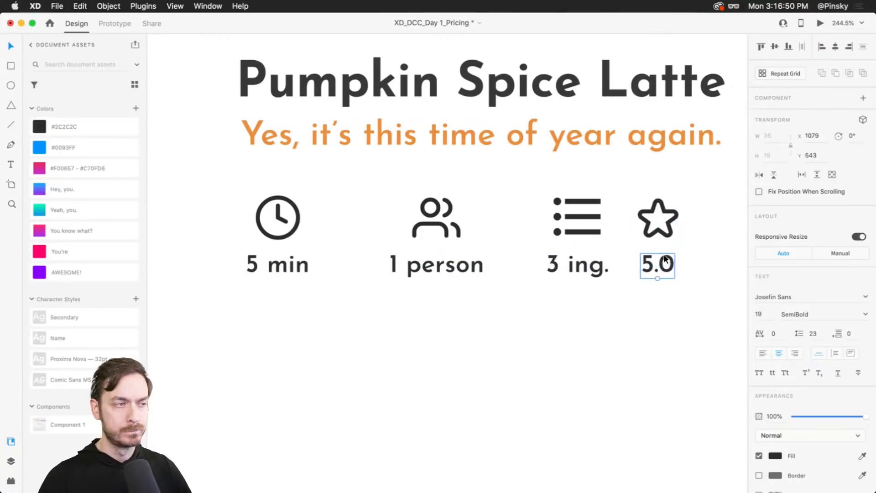
- Open the layers panel and group each icon with its label, making four separate groups
shift+click(277, 265)
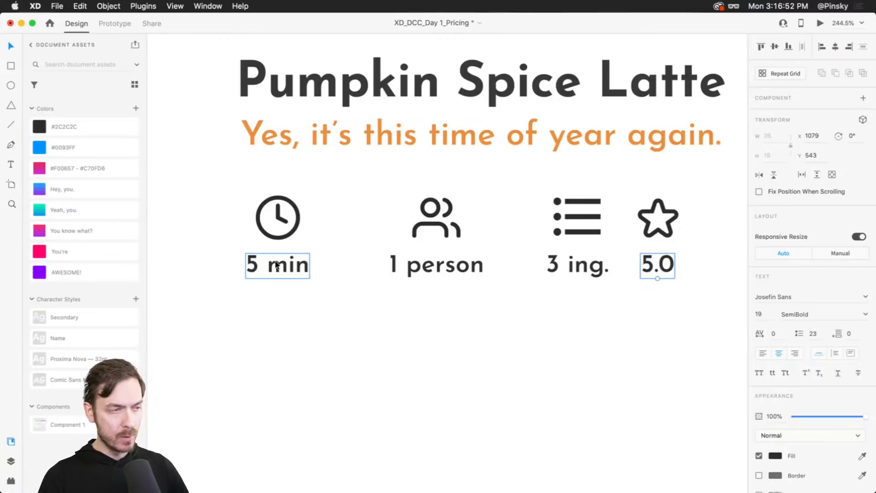
key(super+t)
key(super+z)
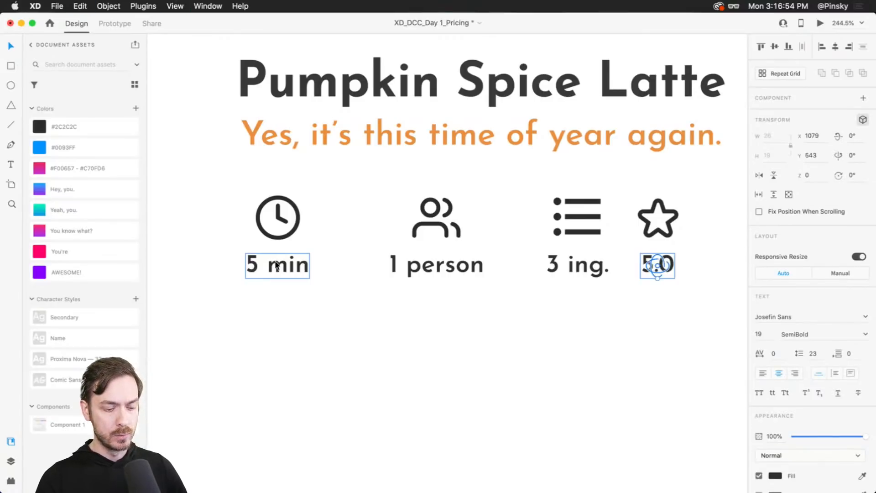
key(super+y)
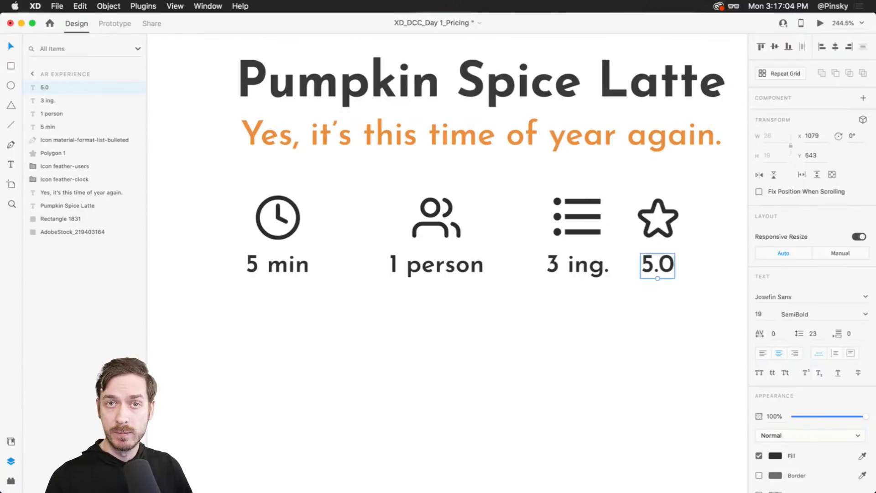
click(295, 218)
click(295, 218)
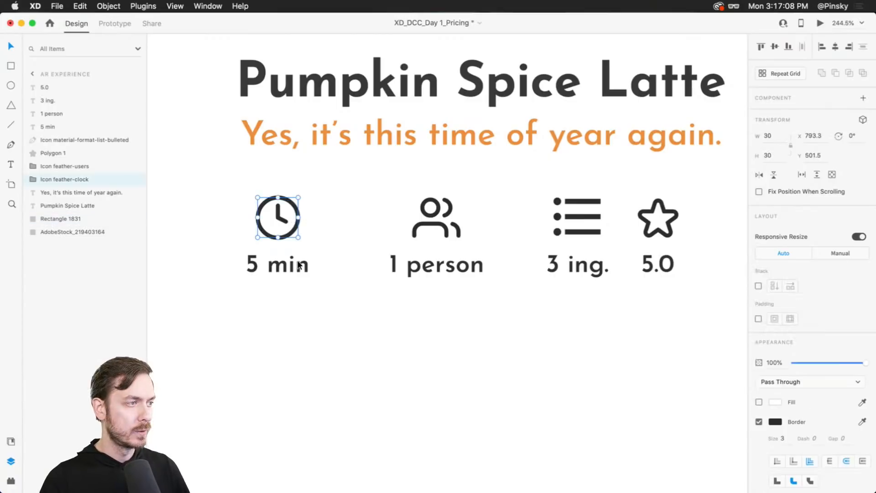
shift+click(299, 266)
key(super+g)
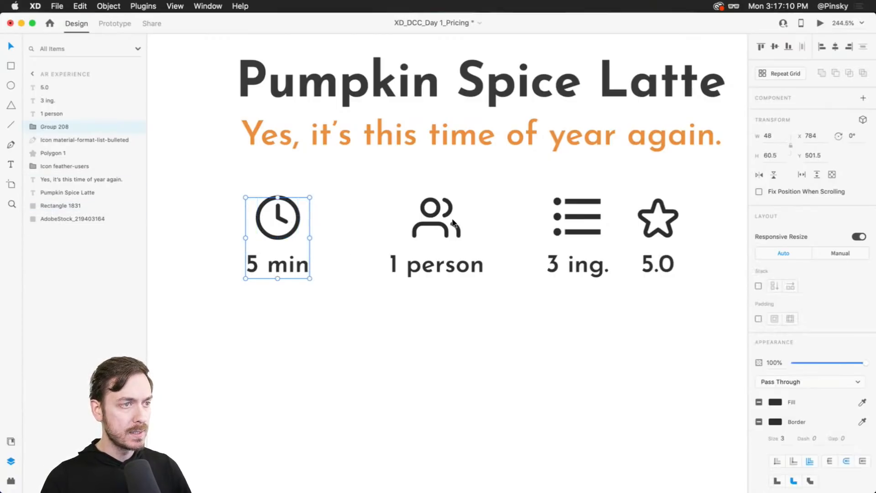
click(441, 224)
shift+click(465, 272)
key(super+g)
click(591, 216)
shift+click(577, 265)
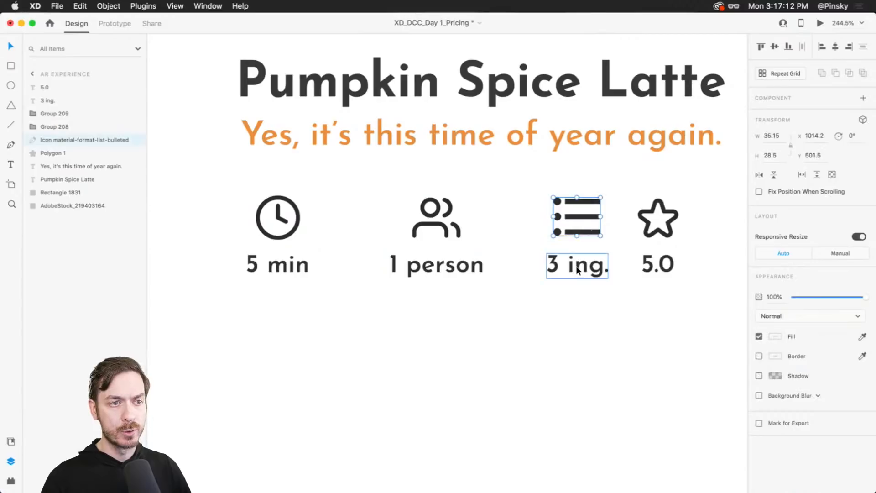
key(super+g)
click(658, 218)
shift+click(660, 261)
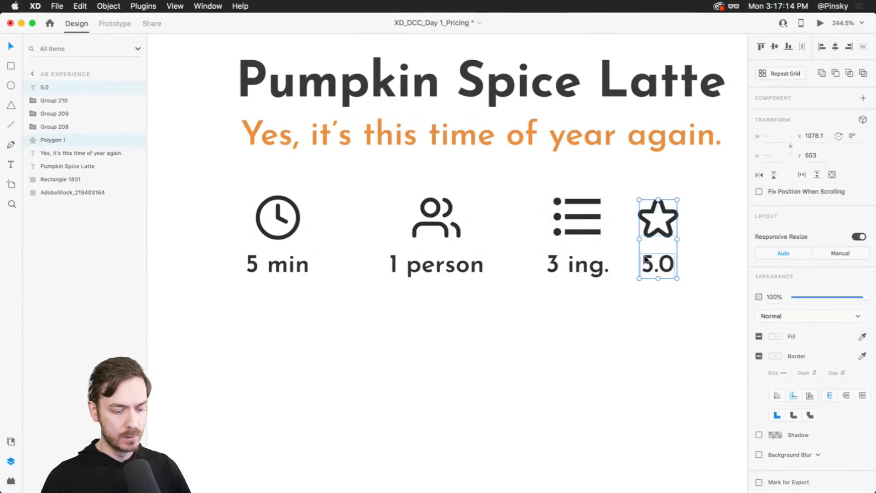
key(super+g)
- Rename the four groups in the layers panel as Stars, Ingredients, People and Minutes
double_click(47, 88)
text(S)
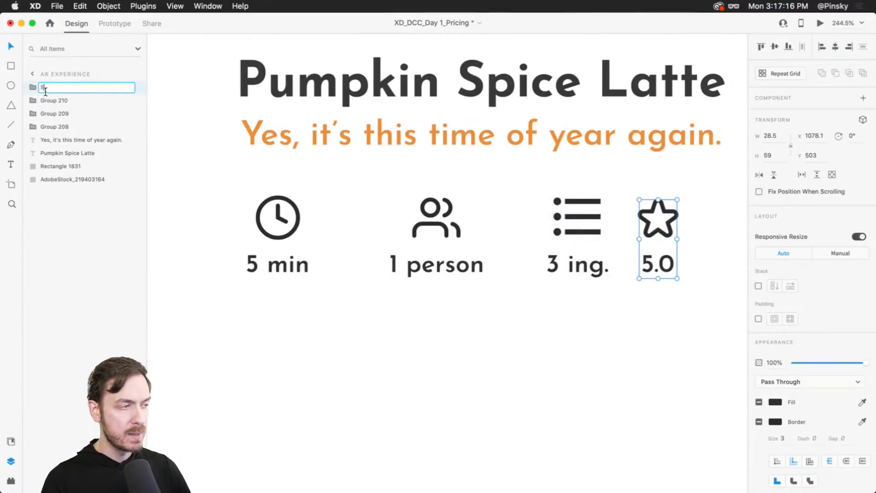
text(tars)
key(Tab)
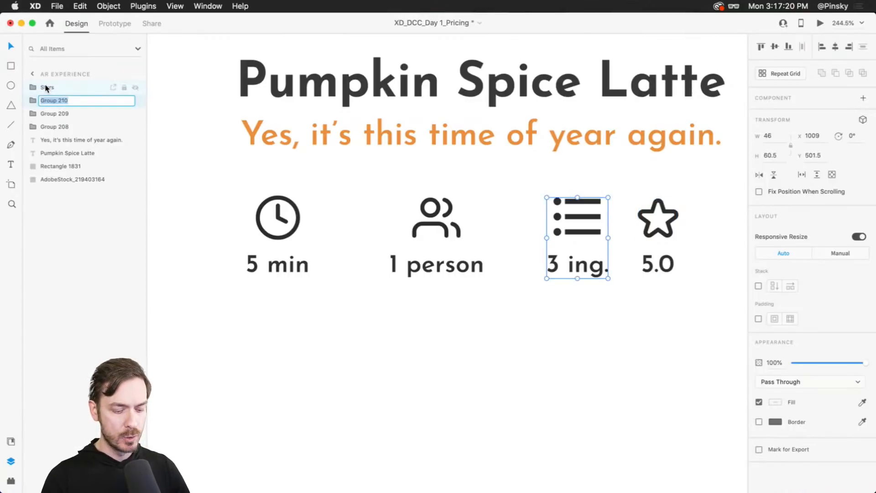
text(Ingr)
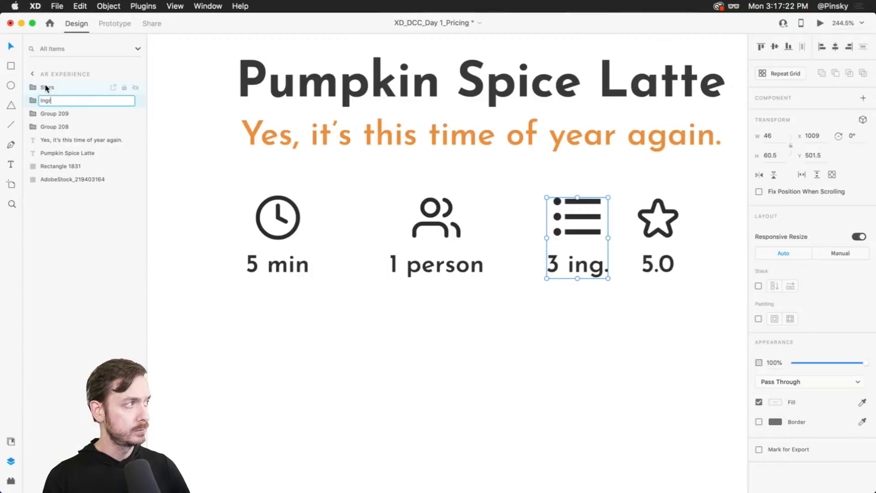
text(edients)
key(Tab)
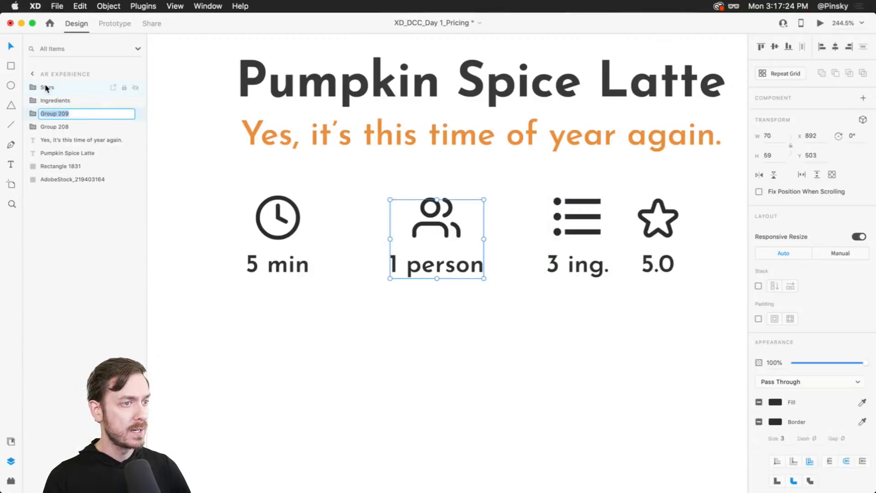
text(P)
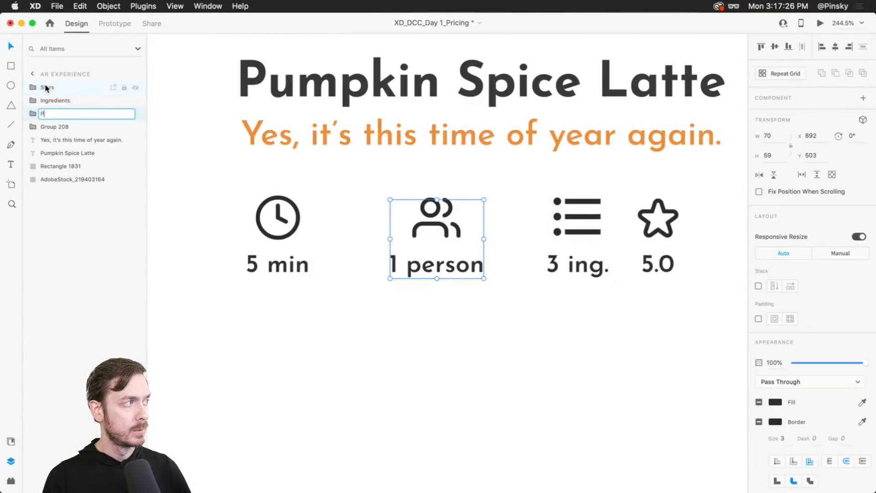
text(eople)
key(Tab)
text(Minutes)
key(Return)
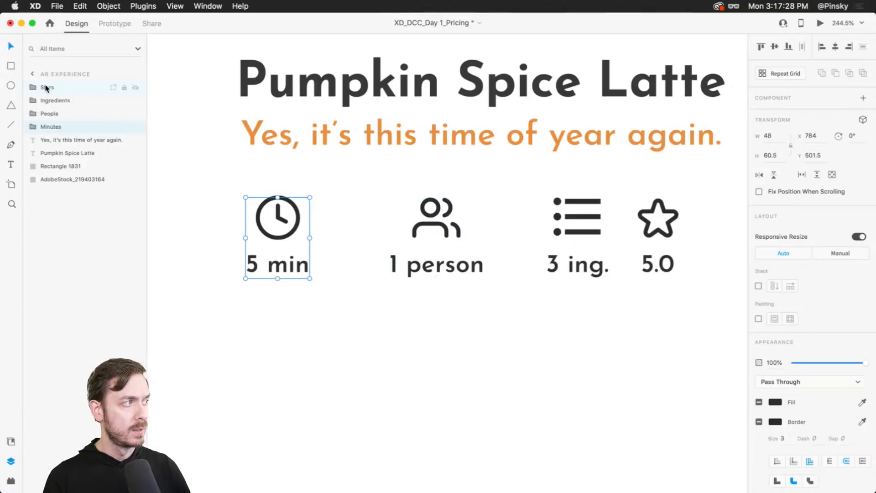
- Change the list icon's label text from "3 ing." to "3 items"
scroll(384, 232, down, 3)
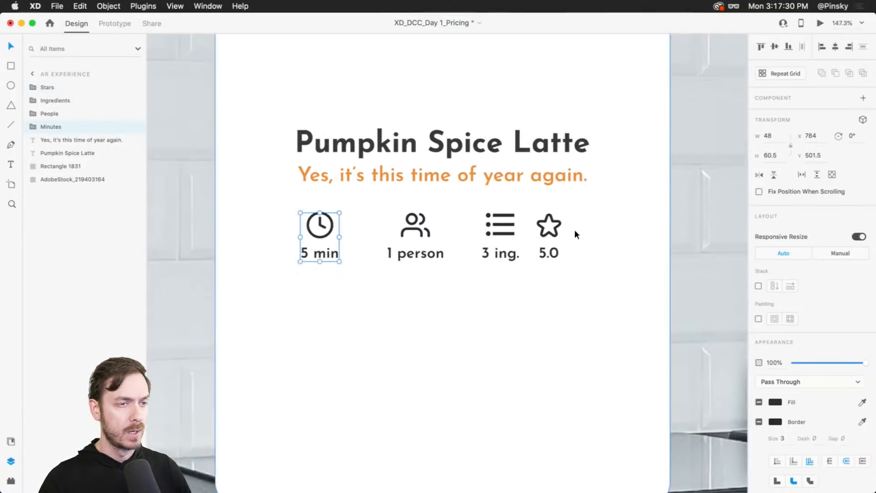
scroll(424, 224, up, 2)
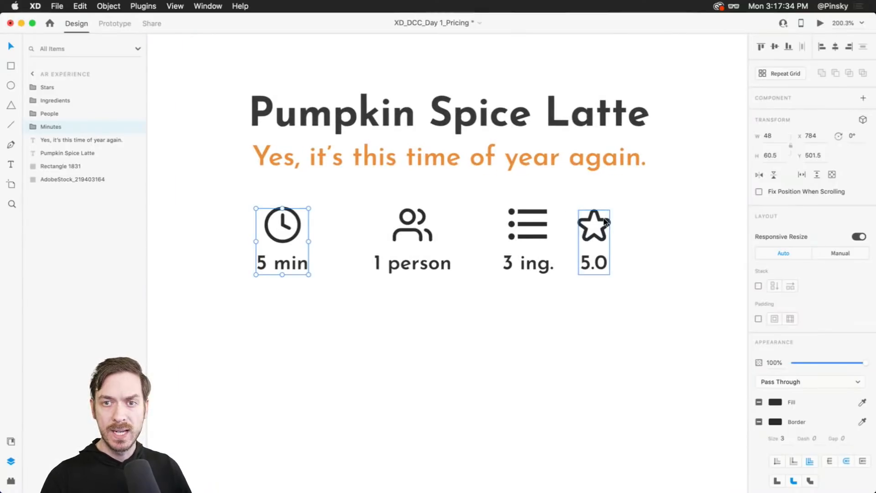
click(433, 262)
double_click(539, 263)
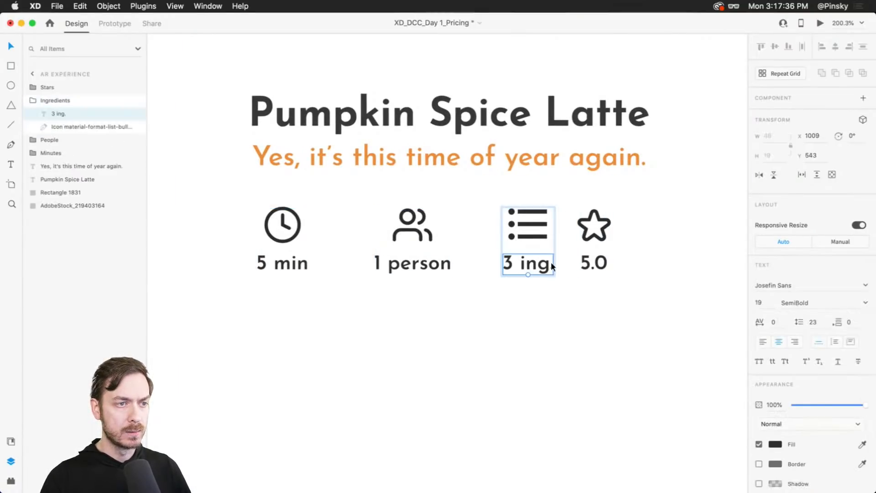
double_click(536, 272)
click(537, 271)
drag(554, 272, 521, 268)
text(items)
key(Escape)
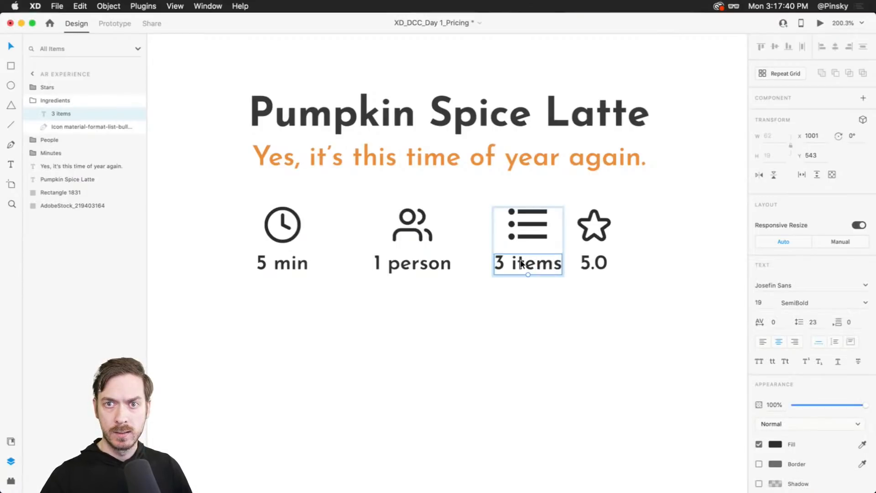
- Move the Stars group further right along the icon row
key(Escape)
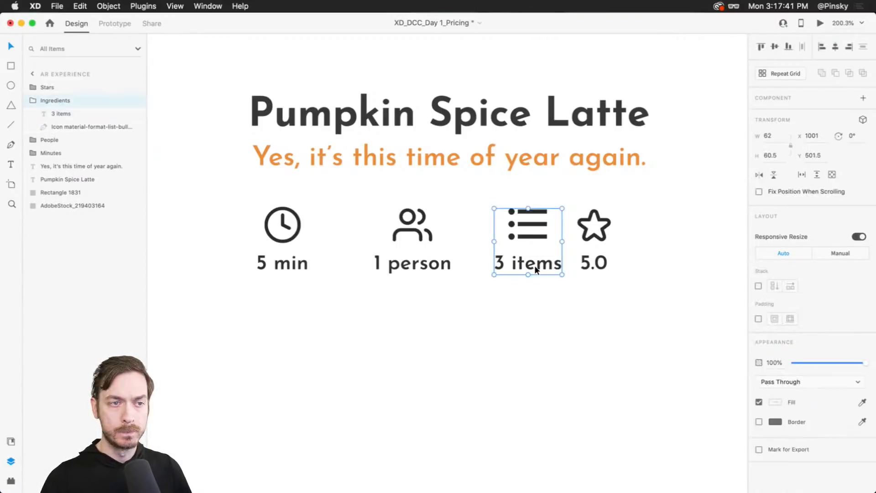
click(568, 277)
click(607, 222)
drag(607, 222, 633, 219)
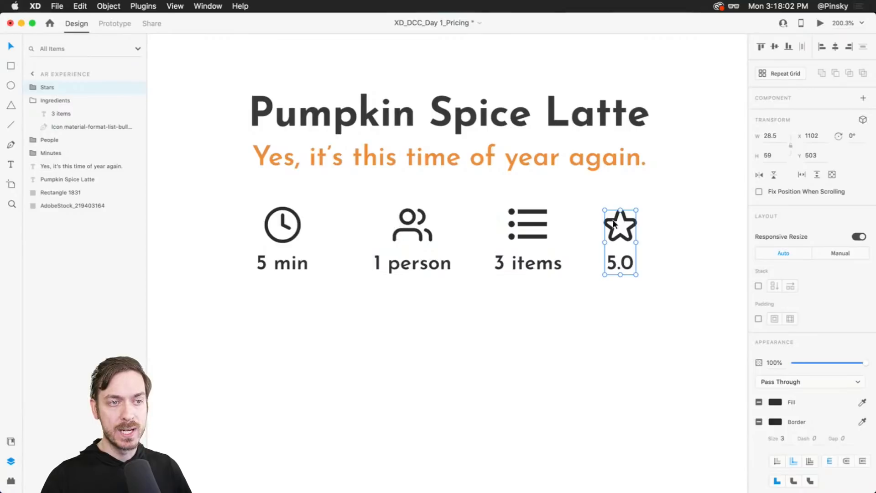
drag(637, 218, 647, 222)
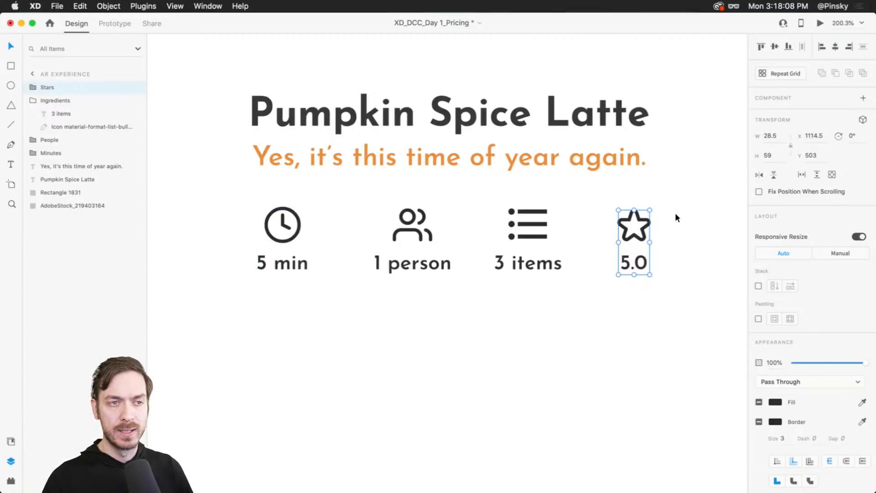
- Select all four icon groups and distribute them horizontally
shift+click(532, 221)
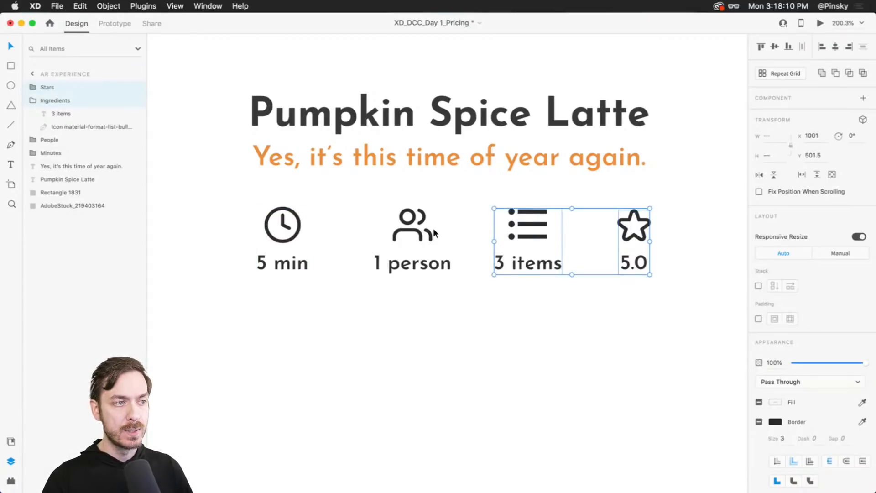
shift+click(422, 229)
shift+click(299, 225)
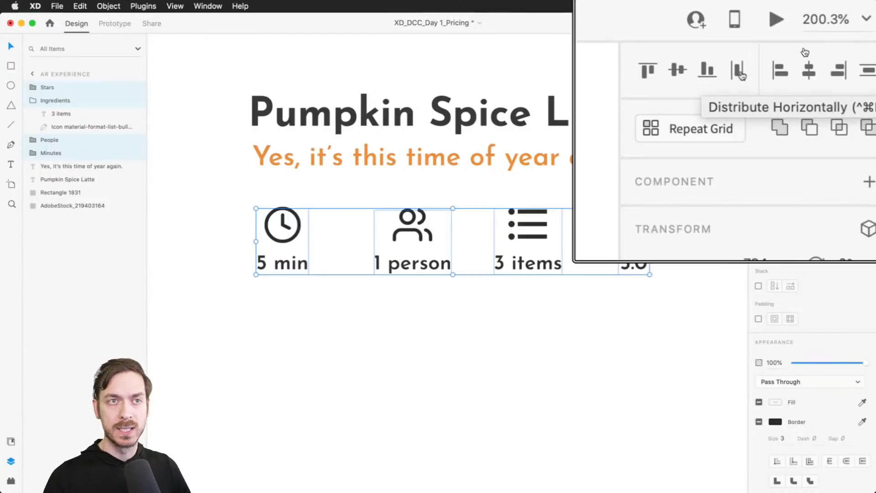
click(738, 71)
- Draw a rectangle about 243 by 139 below the icon row and remove its border
scroll(688, 184, down, 3)
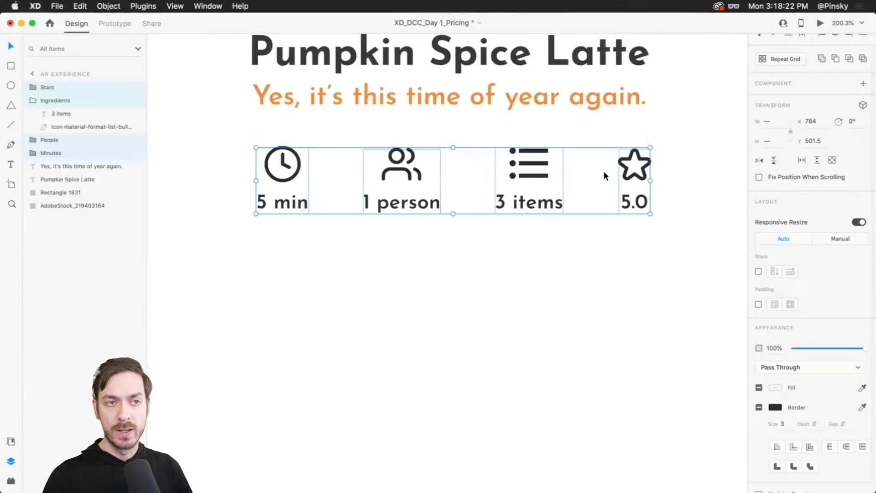
scroll(536, 176, down, 5)
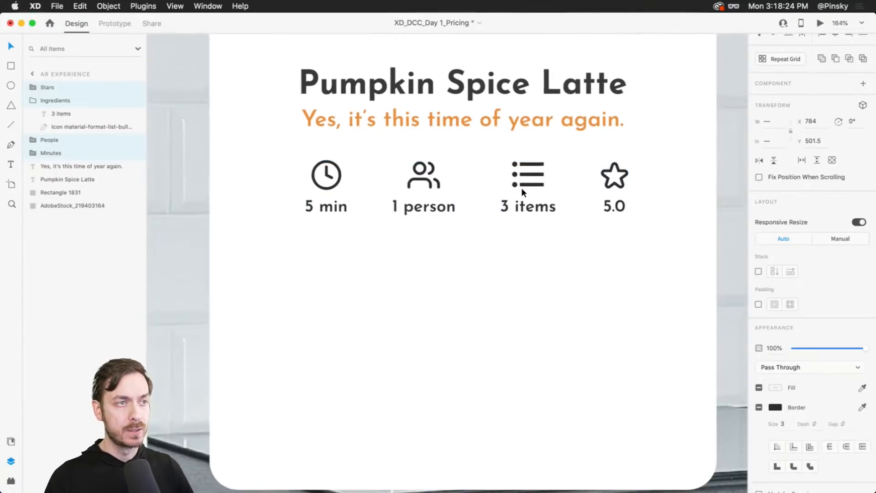
drag(518, 221, 512, 218)
key(r)
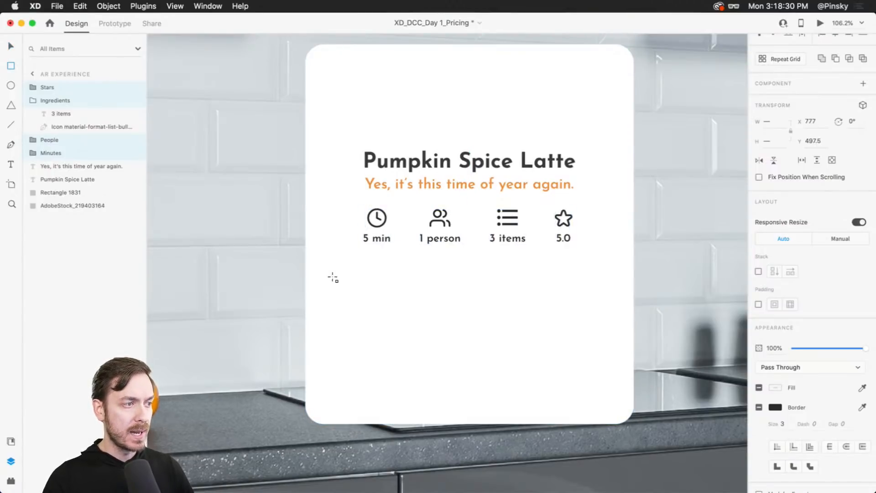
mouse_move(319, 261)
mouse_down()
mouse_move(432, 329)
mouse_move(510, 342)
mouse_move(471, 346)
mouse_move(452, 334)
mouse_up()
key(v)
click(775, 341)
drag(697, 326, 644, 305)
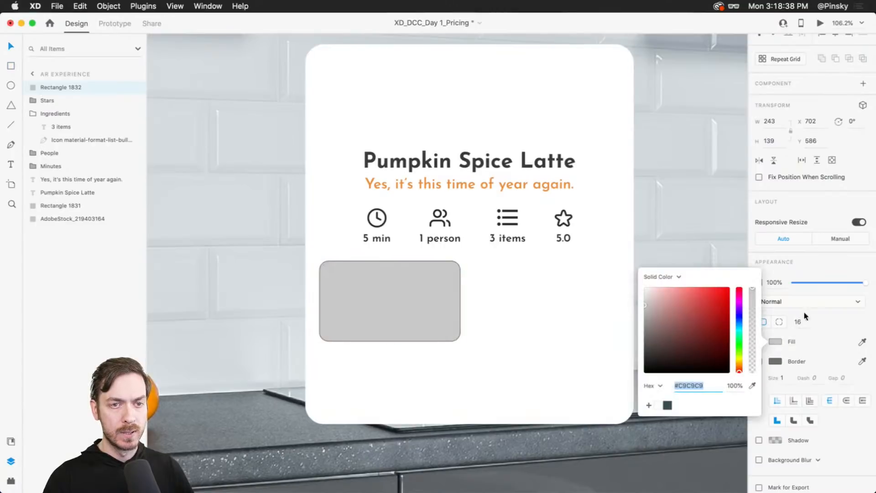
click(821, 309)
click(759, 361)
- Turn the rectangle into a repeat grid and extend it to two columns side by side
scroll(437, 289, up, 3)
click(437, 289)
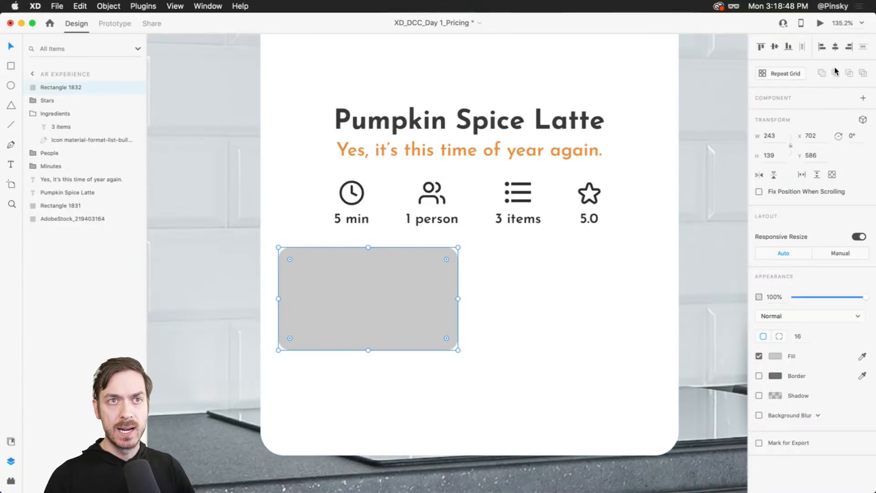
click(797, 76)
drag(460, 299, 539, 298)
key(super+0)
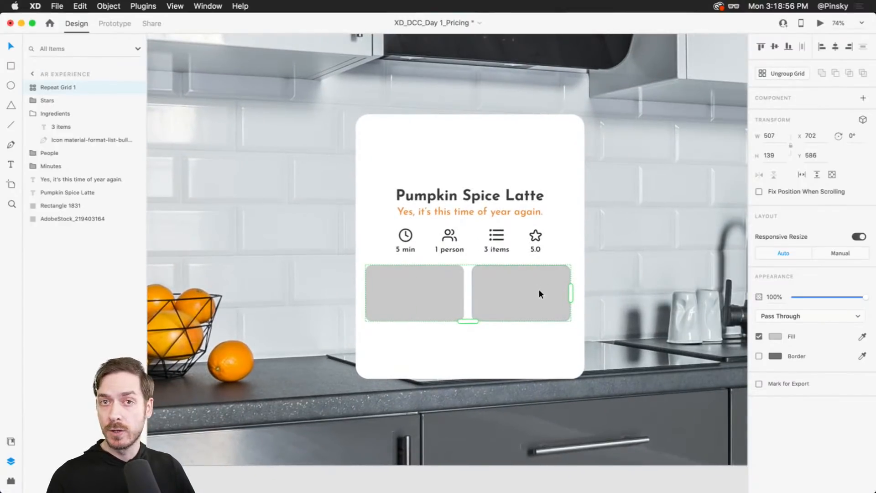
drag(457, 321, 468, 356)
drag(471, 341, 472, 324)
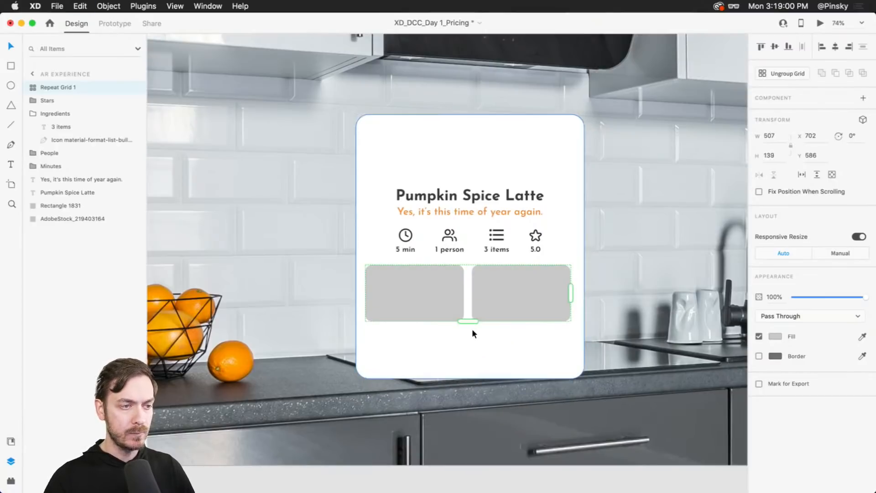
- Switch to Finder, open the Coffee folder, and drag all three coffee photos into the repeat grid cells
scroll(499, 297, up, 5)
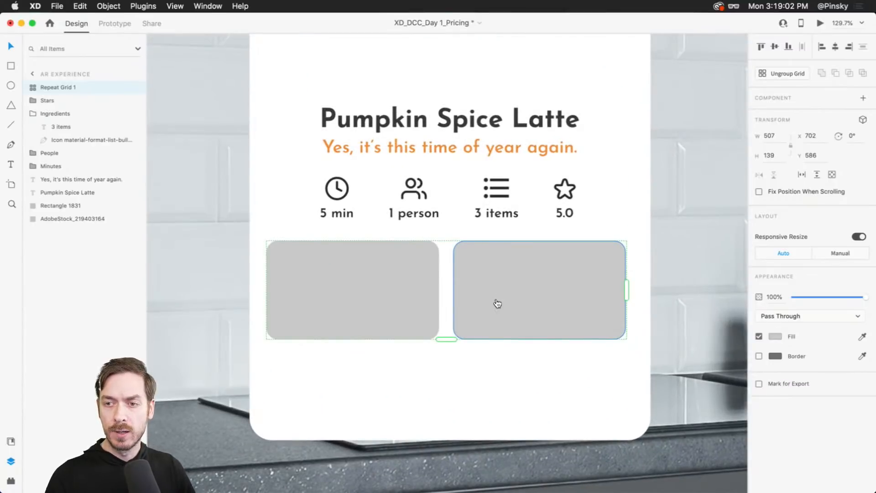
key(super+Tab)
click(600, 271)
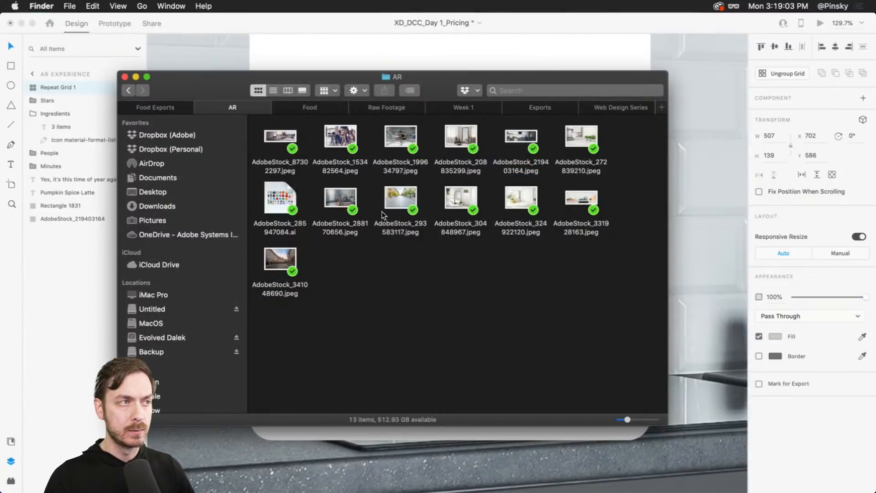
click(306, 109)
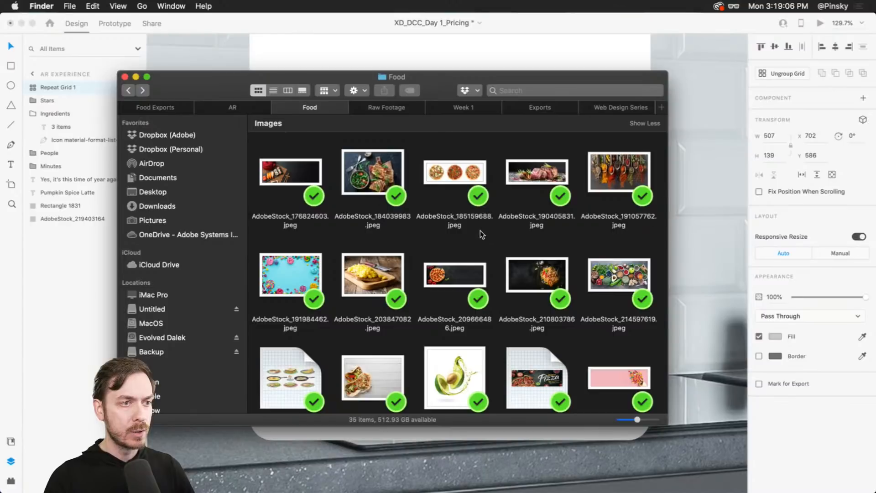
scroll(480, 231, up, 5)
click(365, 176)
double_click(365, 173)
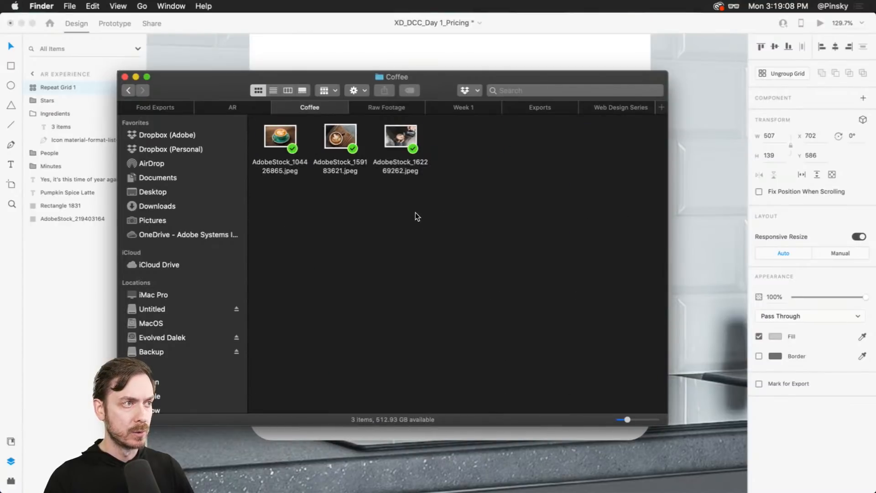
key(super+a)
click(368, 197)
drag(366, 194, 367, 280)
key(super+Tab)
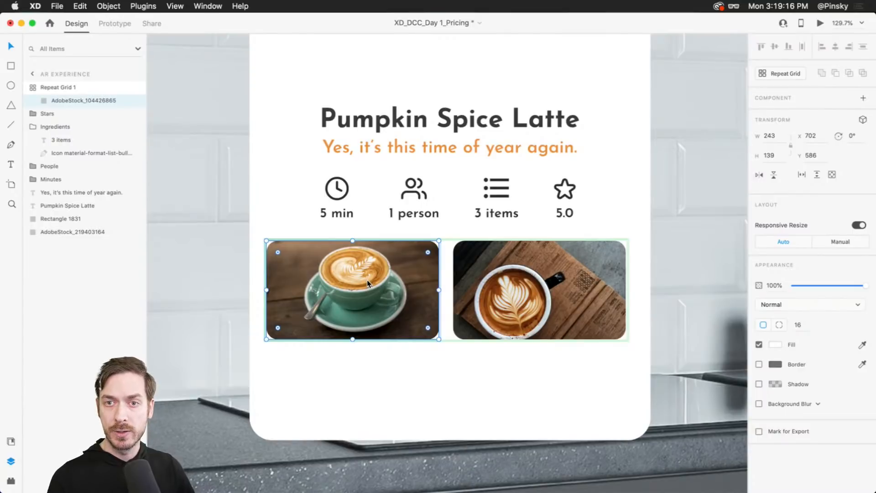
- Group the Minutes, Ingredients, People and Stars icon groups together and name the group Info
click(287, 171)
click(468, 298)
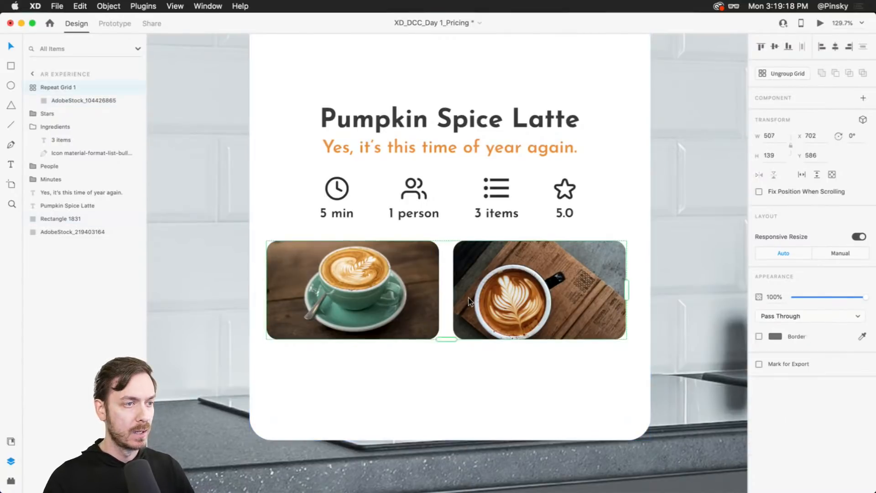
click(307, 181)
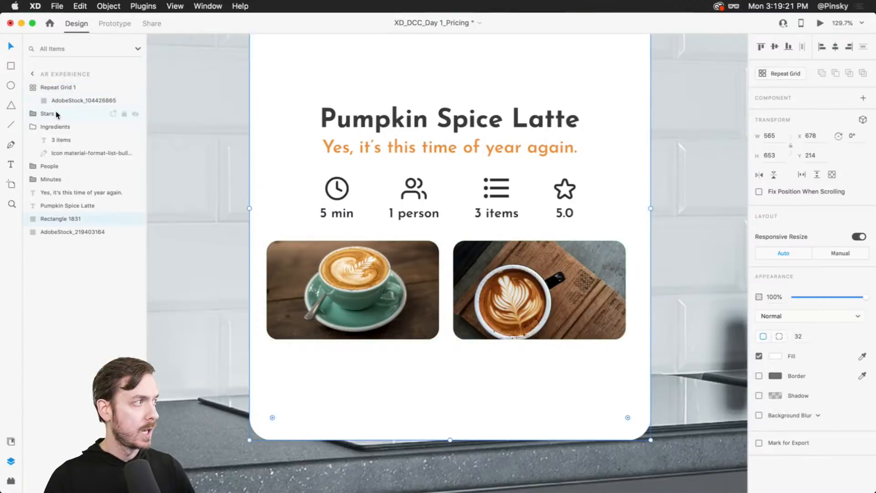
click(54, 178)
click(33, 126)
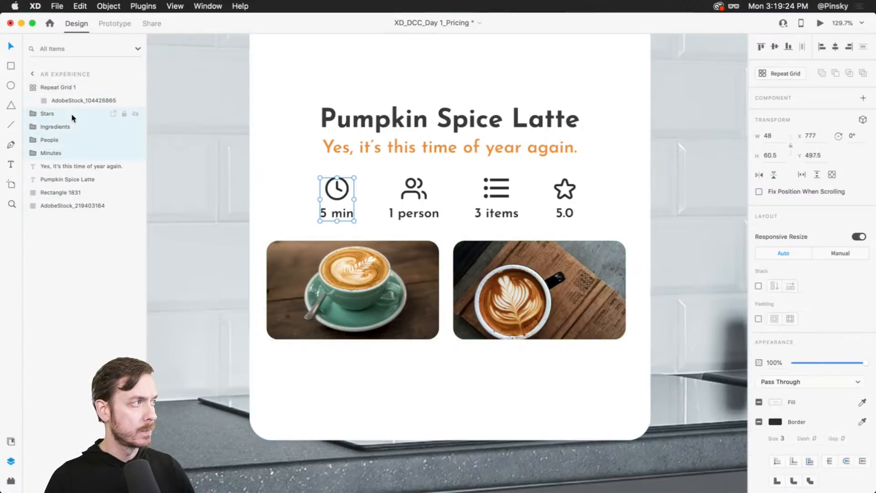
shift+click(72, 115)
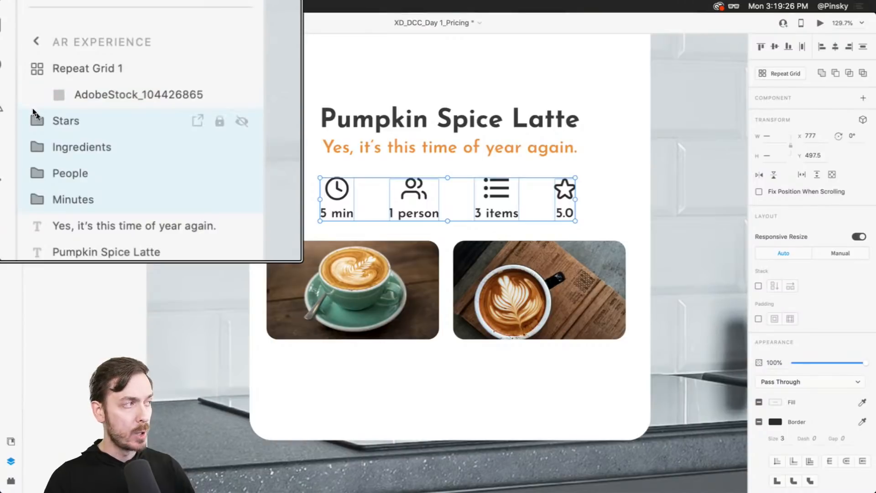
key(super+g)
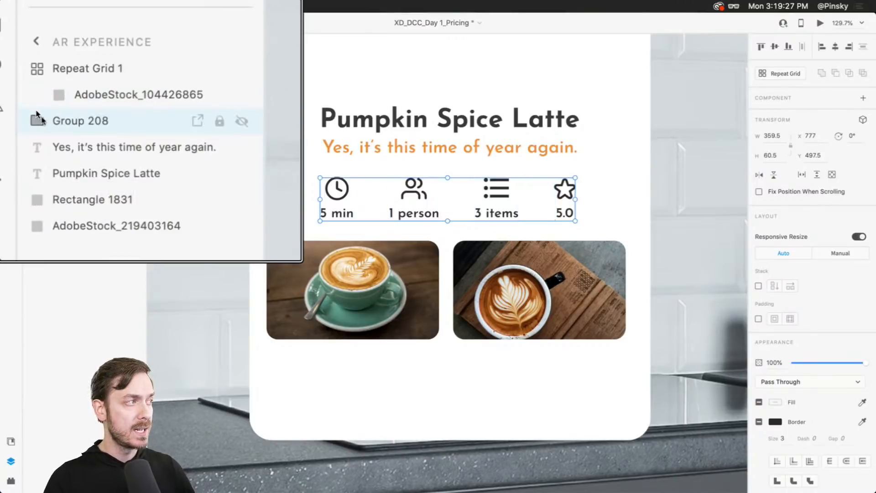
double_click(67, 122)
key(BackSpace)
text(Info)
key(Return)
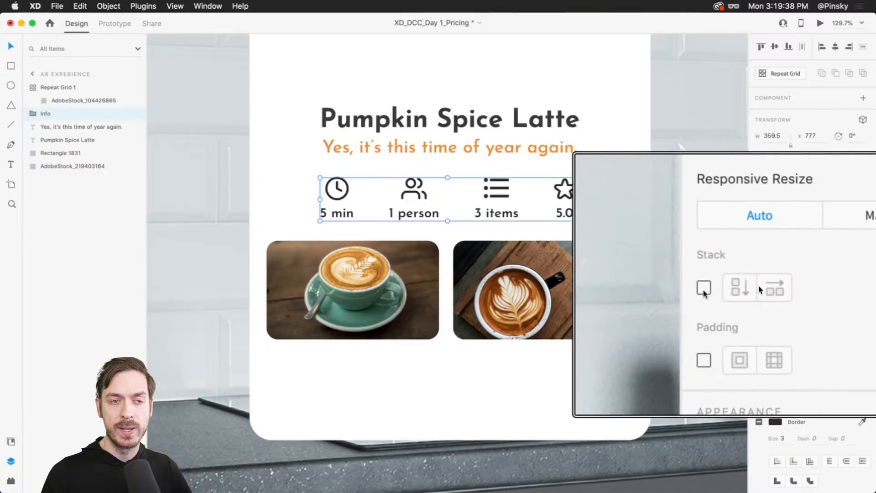
- Turn on horizontal stacking for the Info group with 50 spacing between items
click(758, 286)
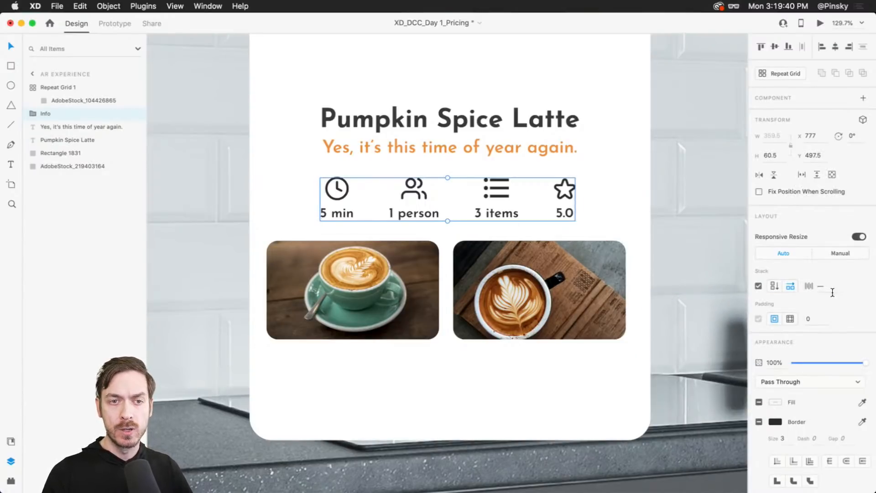
click(826, 287)
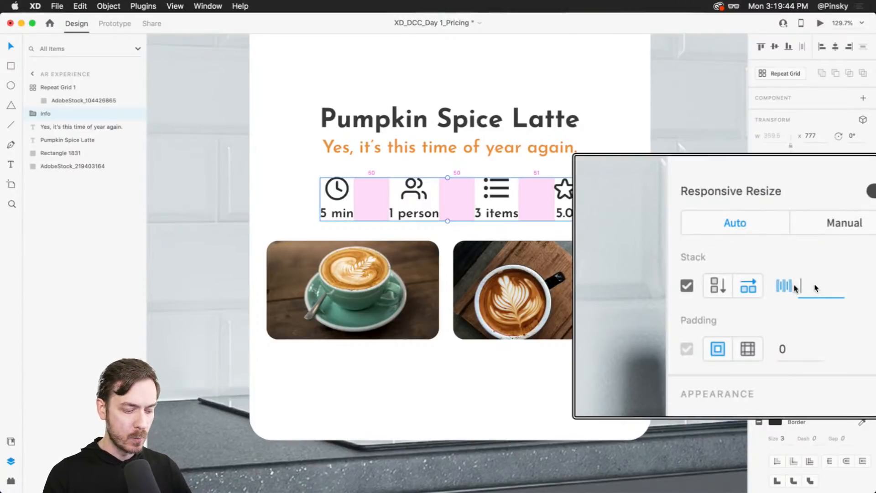
text(50)
key(Return)
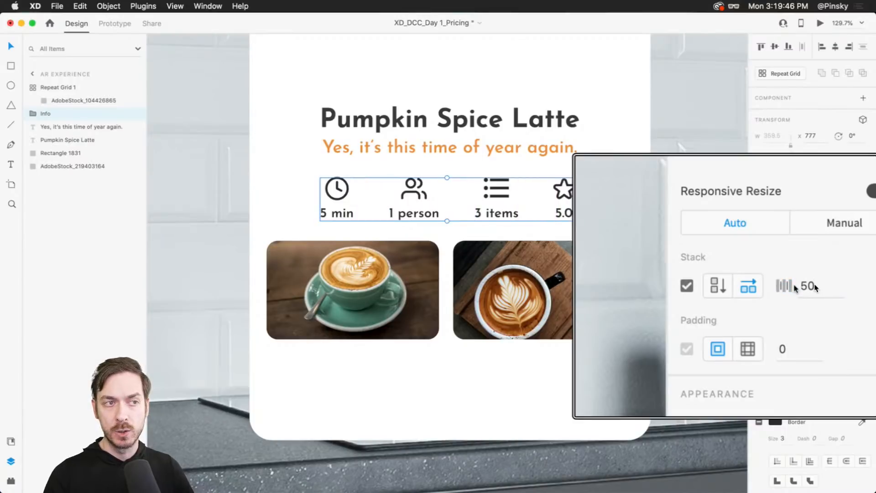
- Reorder the stacked icons so 3 items comes before 1 person
scroll(814, 286, down, 1)
scroll(684, 219, down, 1)
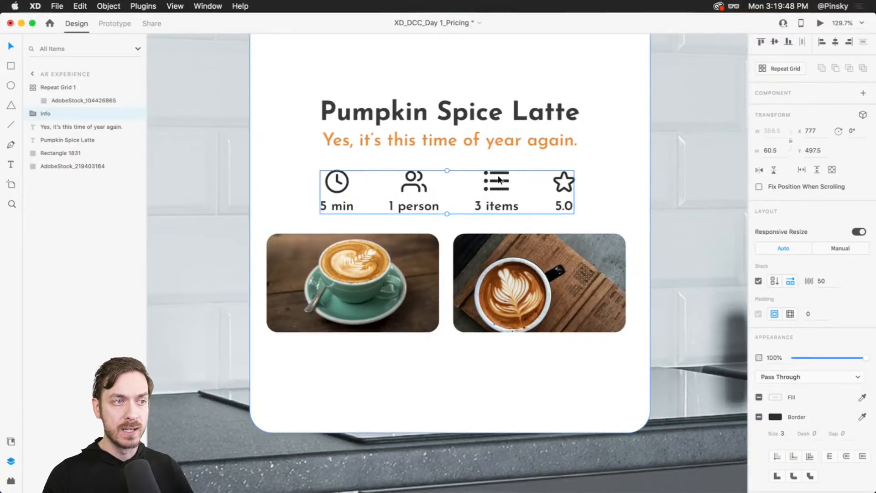
double_click(498, 179)
drag(499, 179, 427, 183)
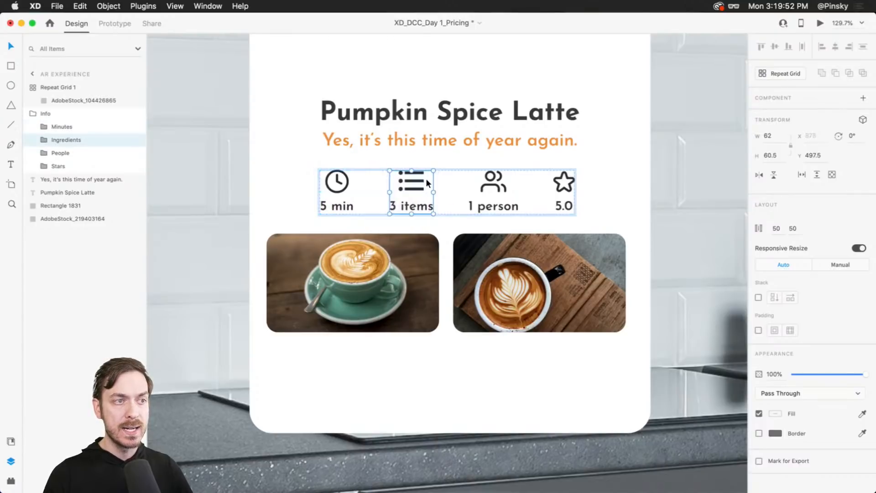
key(Escape)
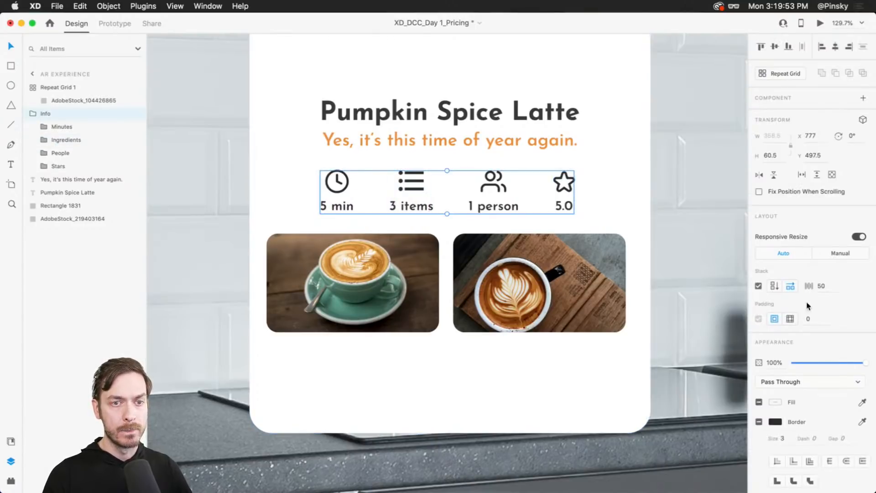
- Increase the Info group's stack spacing to 62
click(828, 292)
key(Up)
key(Up)
key(Up)
key(Up)
key(Up)
key(Up)
key(Up)
key(Up)
key(Up)
key(Up)
key(Up)
key(Up)
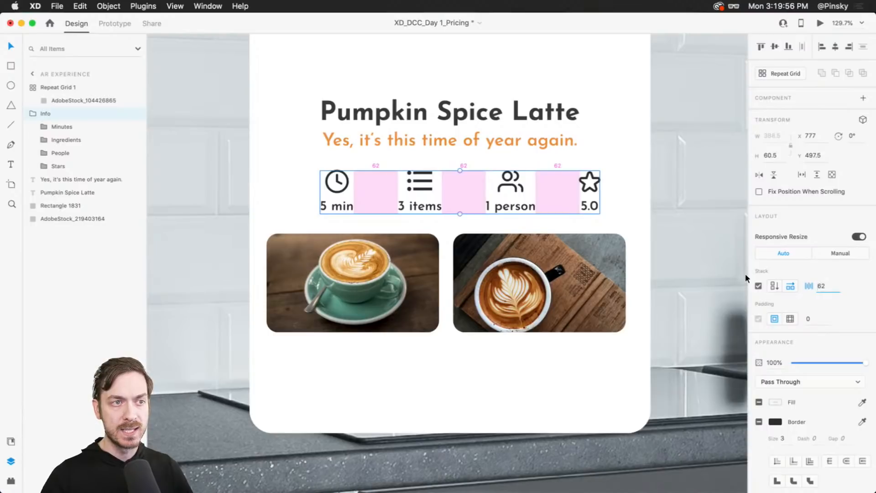
- Move the Info icon row left so it sits centered under the subtitle
click(561, 142)
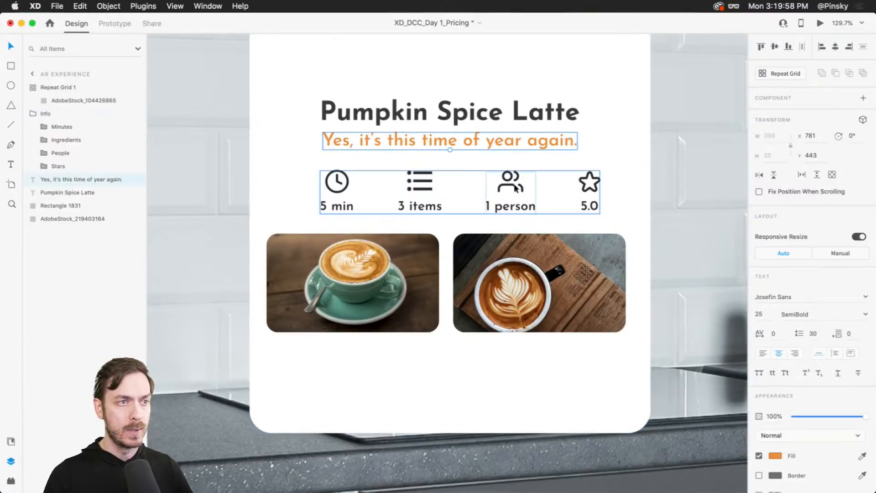
drag(515, 189, 504, 183)
click(354, 291)
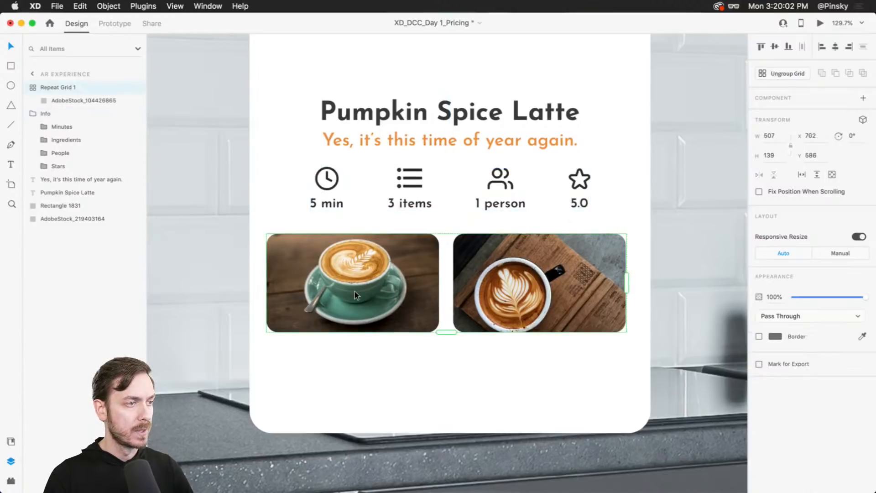
- Select the title, subtitle, icon row and image grid and move them up within the card
scroll(405, 266, up, 2)
shift+click(422, 215)
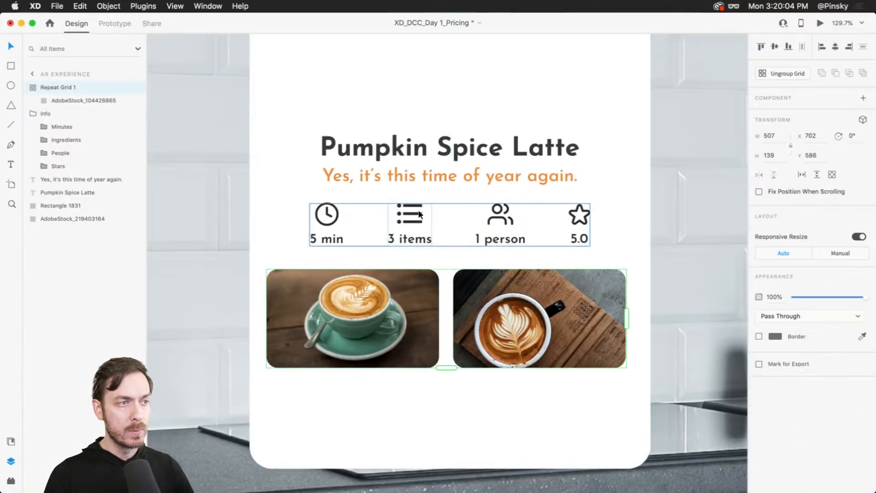
shift+click(419, 177)
shift+click(420, 140)
mouse_move(425, 302)
mouse_down()
mouse_move(427, 270)
mouse_move(428, 288)
mouse_up()
click(411, 401)
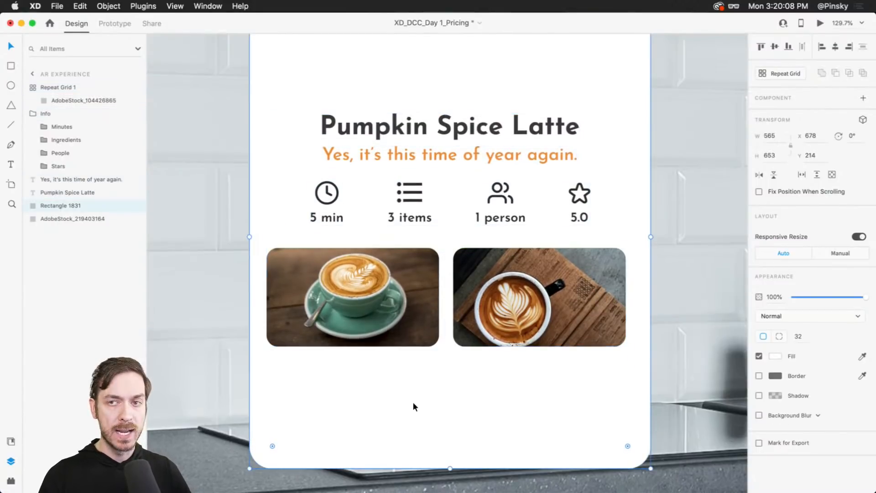
- Draw a rectangle about 284 by 78 below the image grid and round its corners fully to 39
key(r)
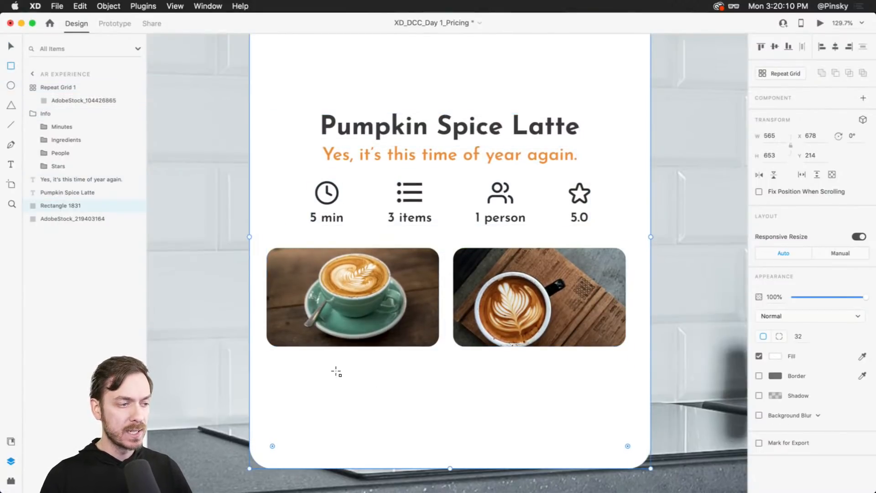
mouse_move(335, 366)
mouse_down()
mouse_move(540, 390)
mouse_move(520, 420)
mouse_move(536, 420)
mouse_up()
drag(488, 400, 499, 403)
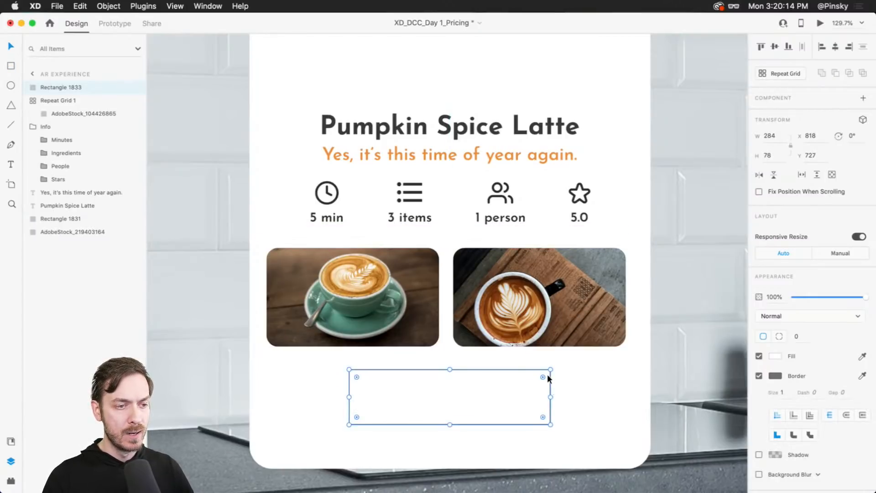
drag(543, 377, 507, 400)
- Remove the rectangle's border and give it a blue fill sampled with the eyedropper
click(759, 376)
click(775, 356)
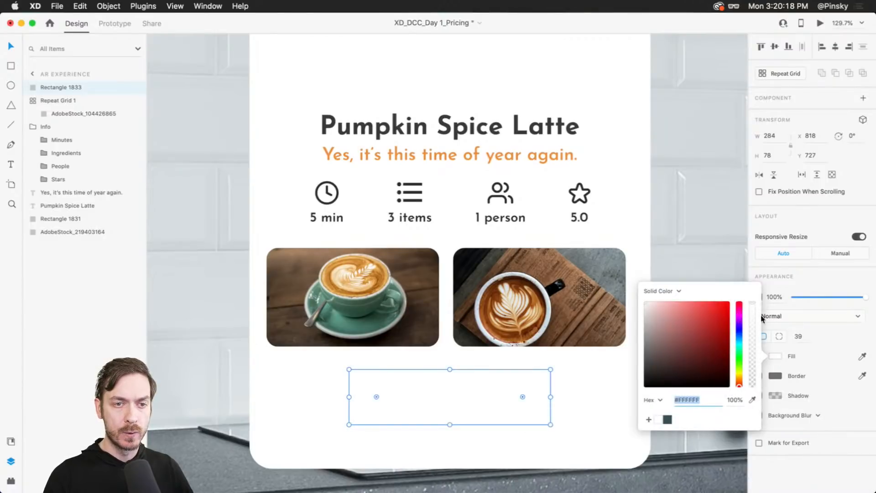
click(861, 358)
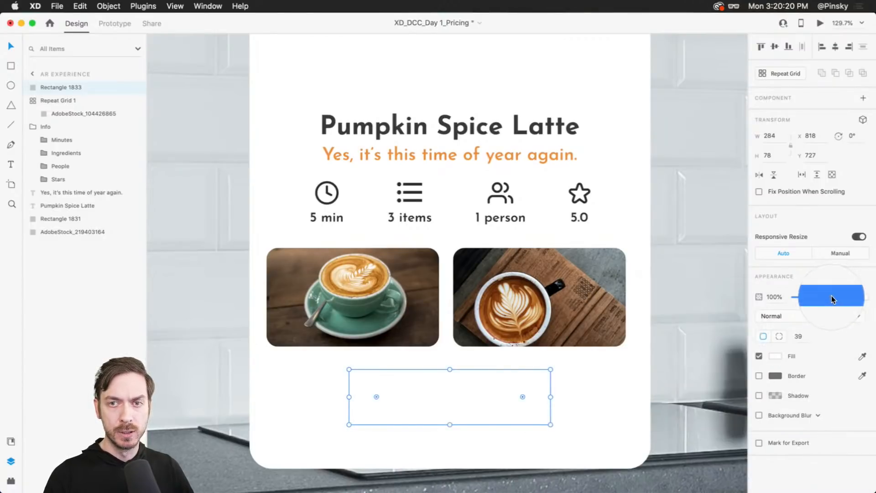
click(831, 299)
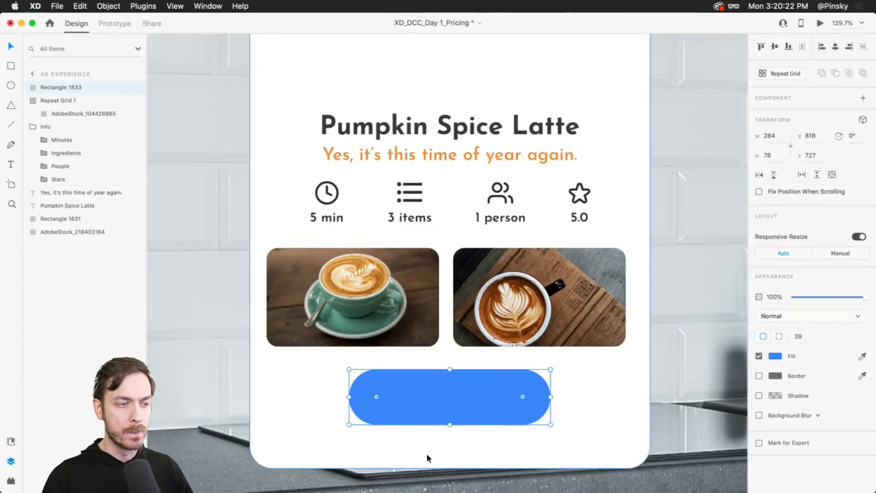
- Add the text "Let's get cooking!" centered on the blue button
scroll(426, 453, up, 5)
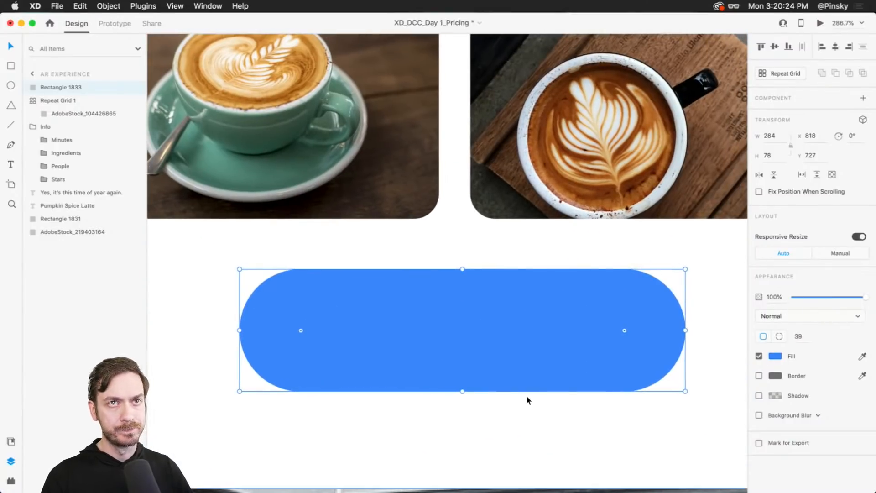
key(t)
click(444, 343)
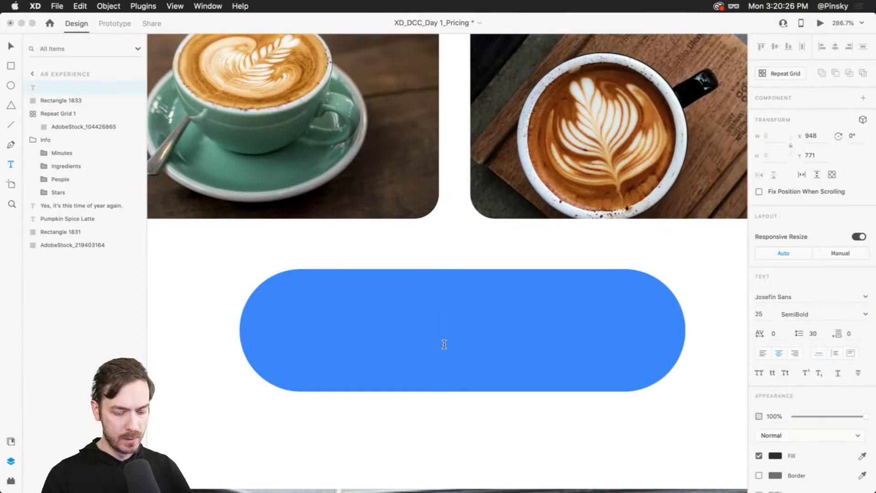
text(Let's get )
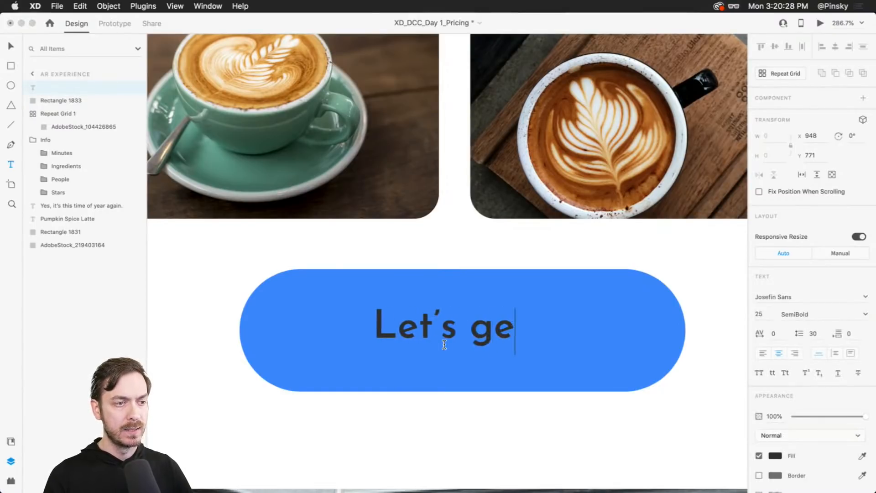
text(cooking!)
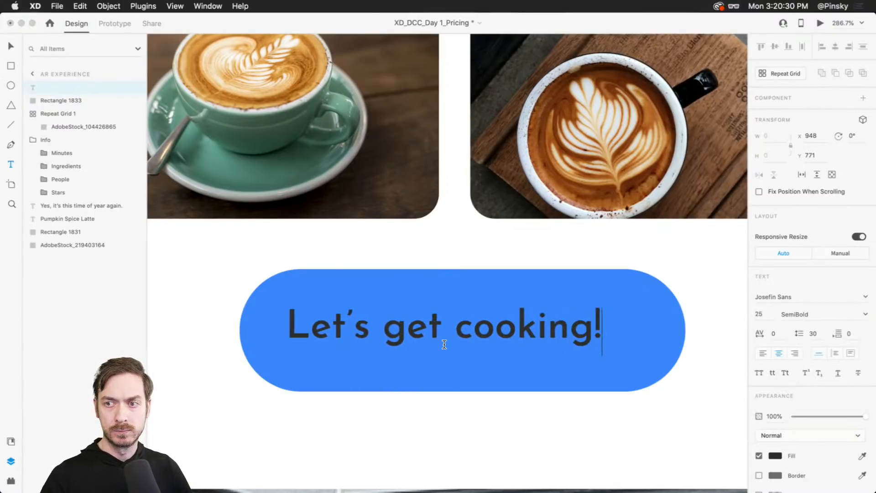
key(Escape)
- Set the button text weight to Bold and change its color to white
click(865, 314)
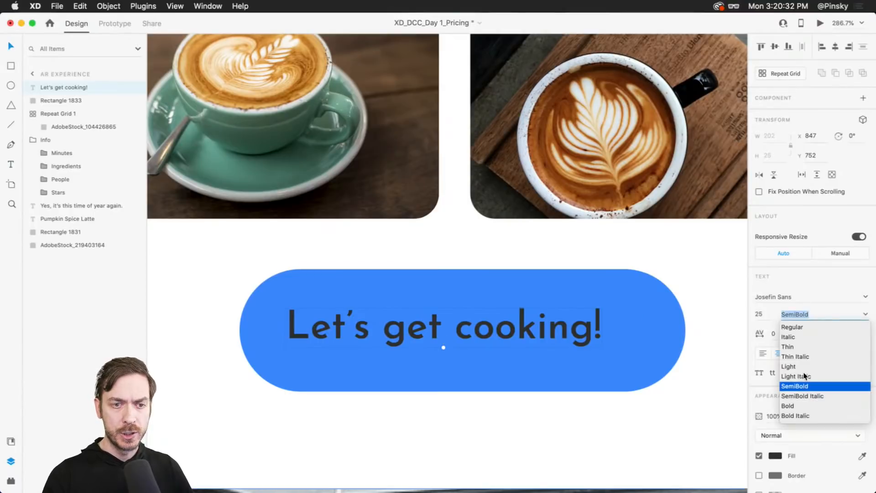
click(789, 406)
click(774, 456)
drag(657, 368, 582, 326)
click(798, 276)
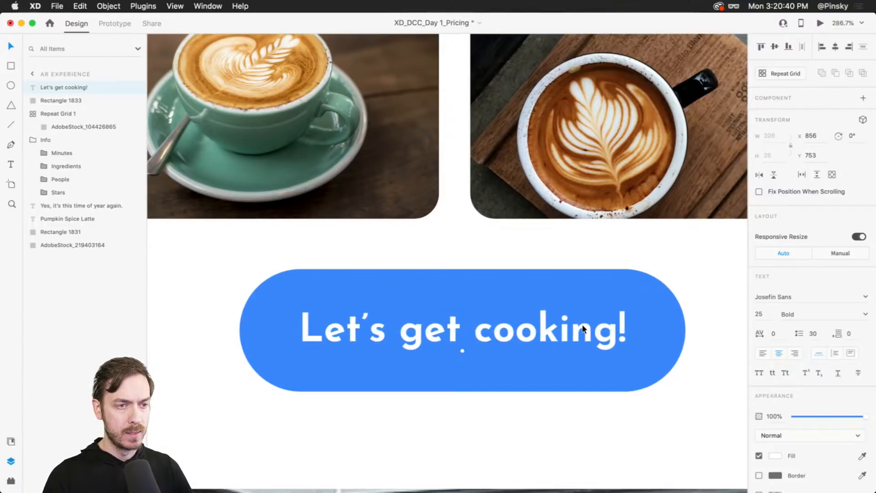
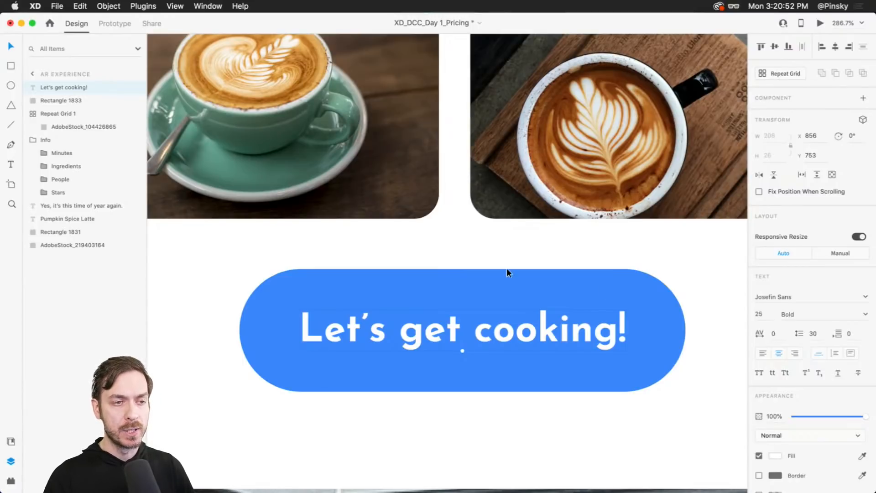
- Turn the button text and blue rectangle into a component and enable its padding
shift+click(566, 293)
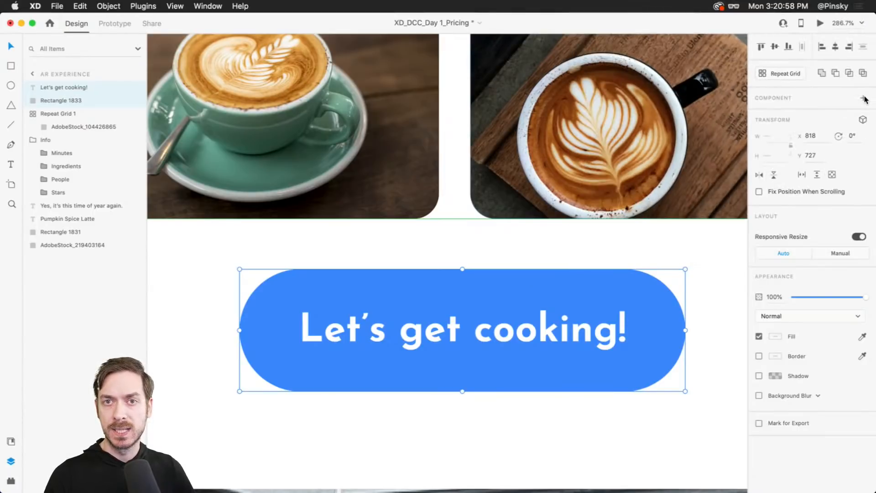
click(12, 441)
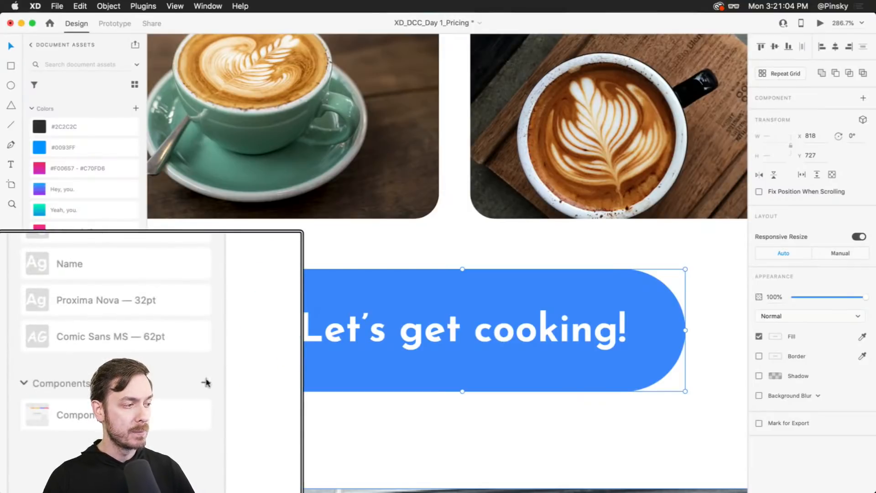
click(136, 406)
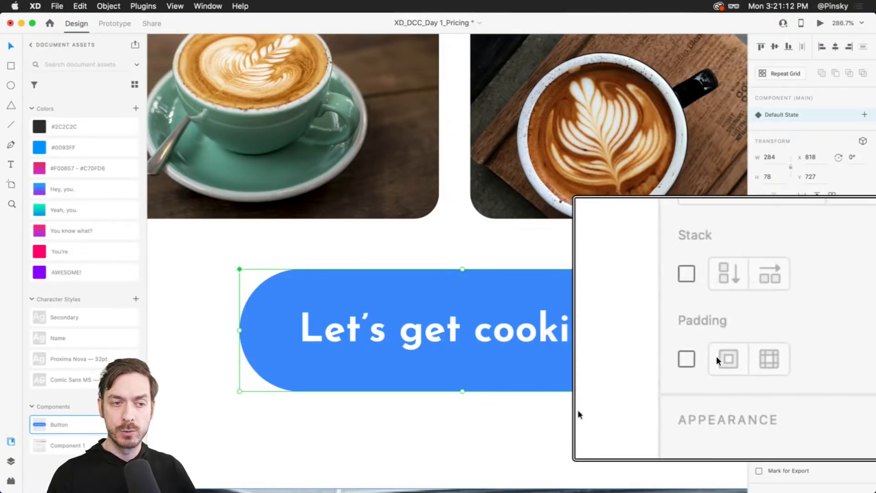
click(759, 340)
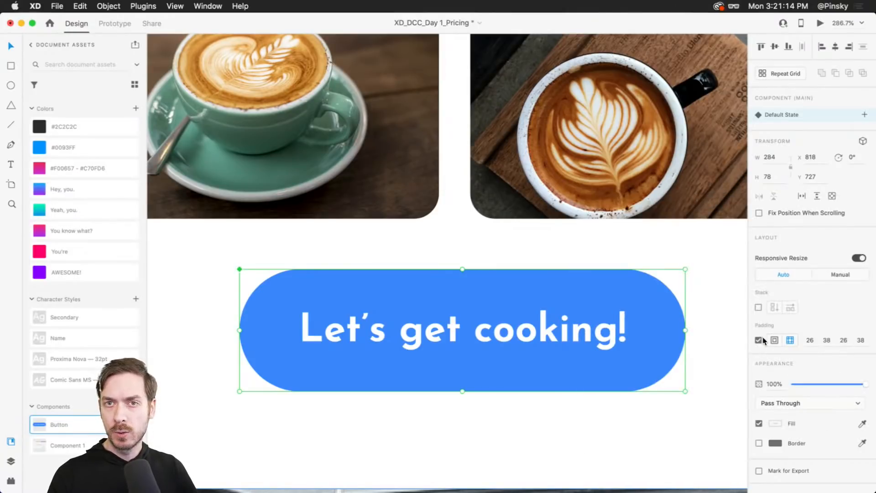
double_click(514, 323)
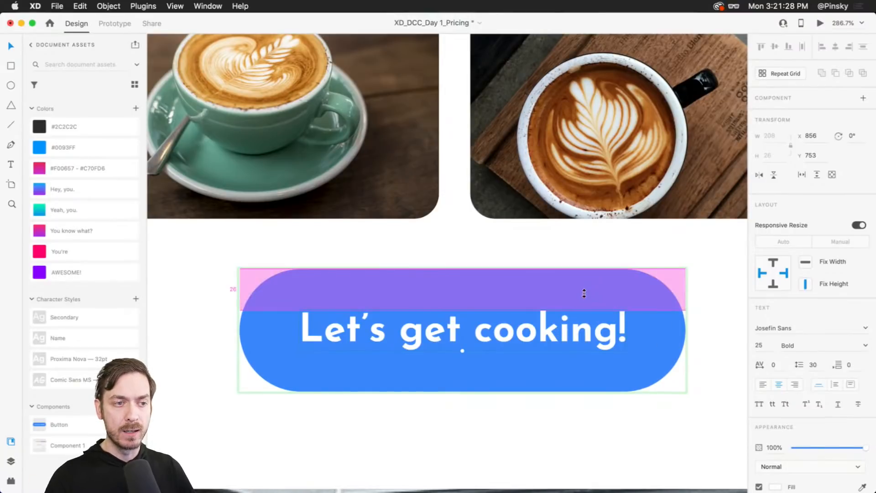
drag(564, 364, 551, 418)
key(super+z)
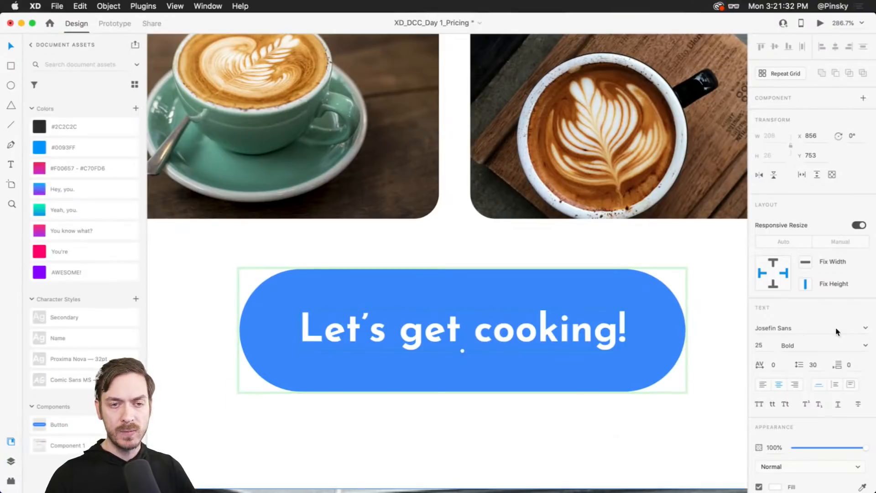
- Temporarily replace the button text with "Boop!" to test resizing, then undo the edit
double_click(516, 325)
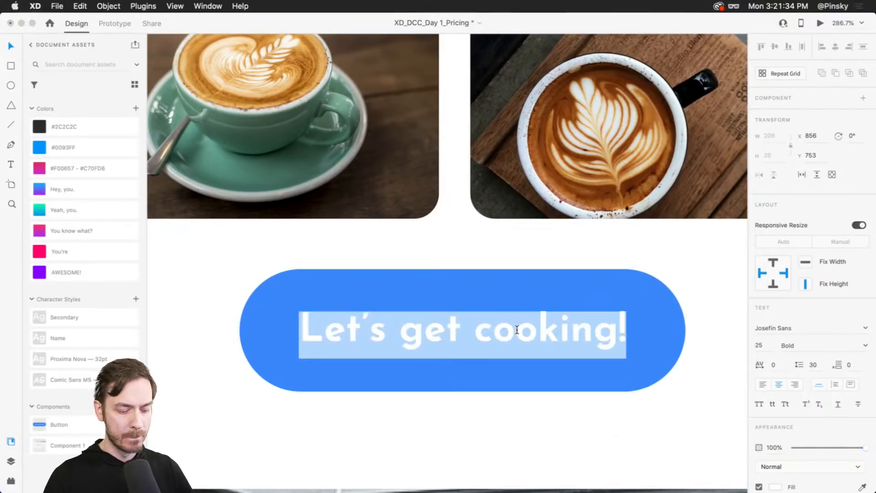
text(Hello)
key(super+a)
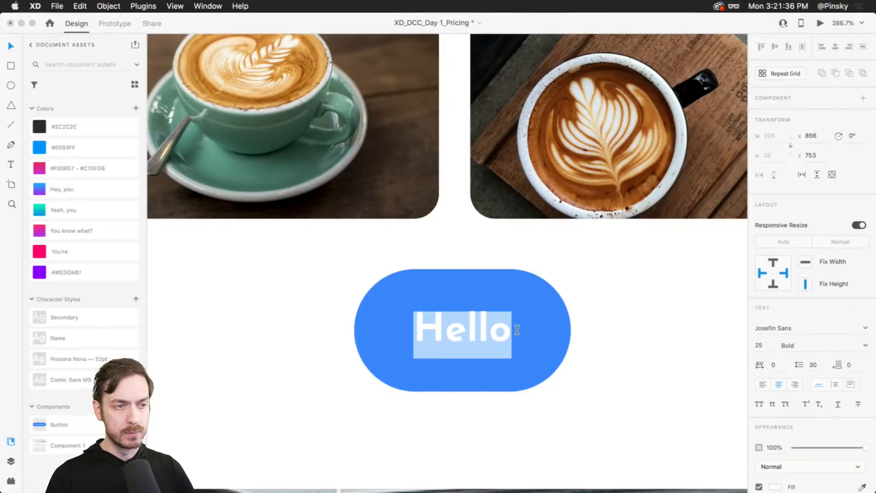
text(Boop!)
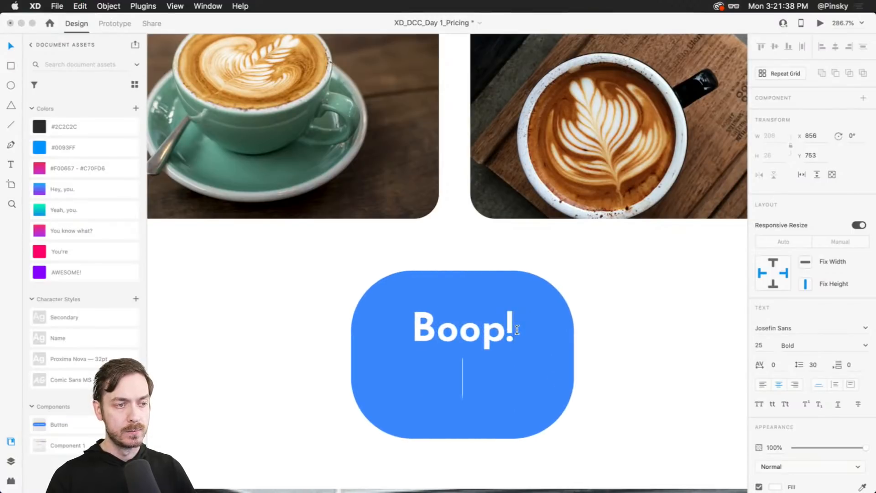
key(Escape)
key(super+z)
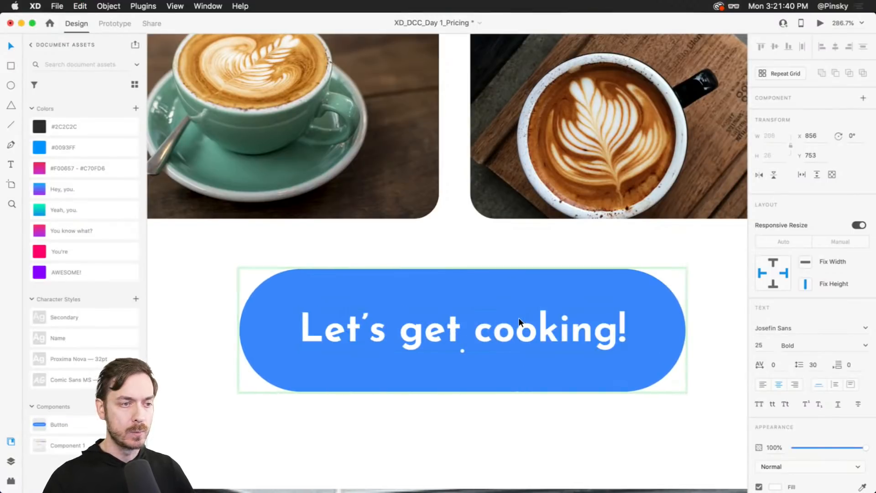
click(527, 313)
scroll(524, 331, down, 2)
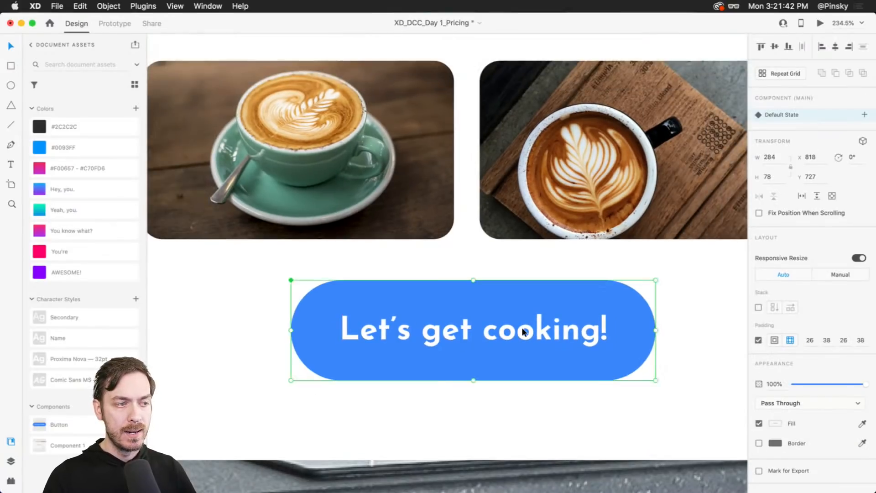
click(861, 113)
click(549, 236)
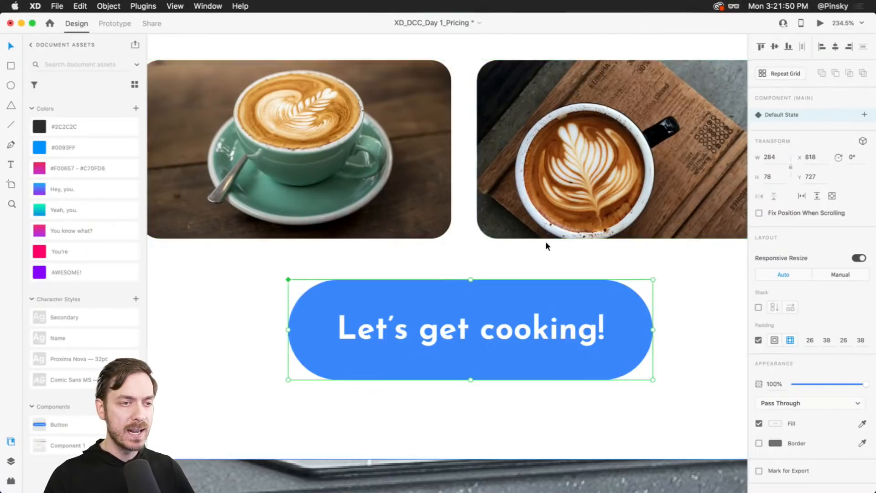
scroll(548, 239, down, 10)
click(553, 242)
click(556, 259)
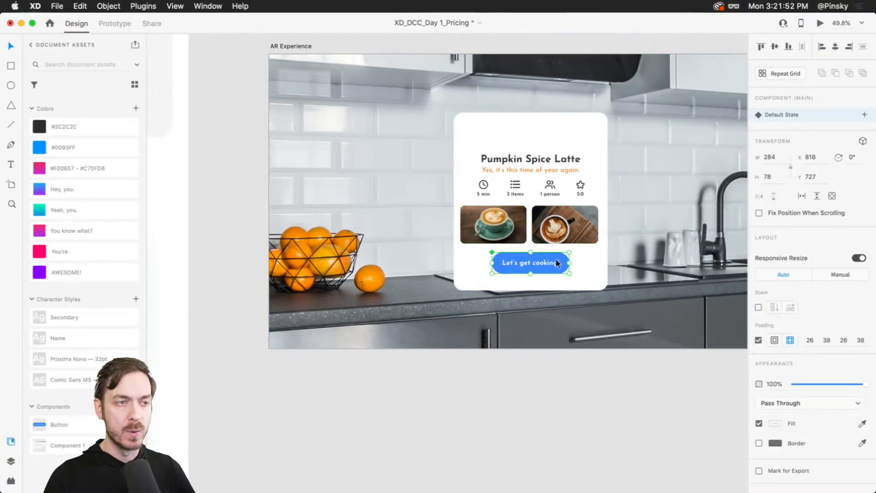
drag(570, 263, 576, 263)
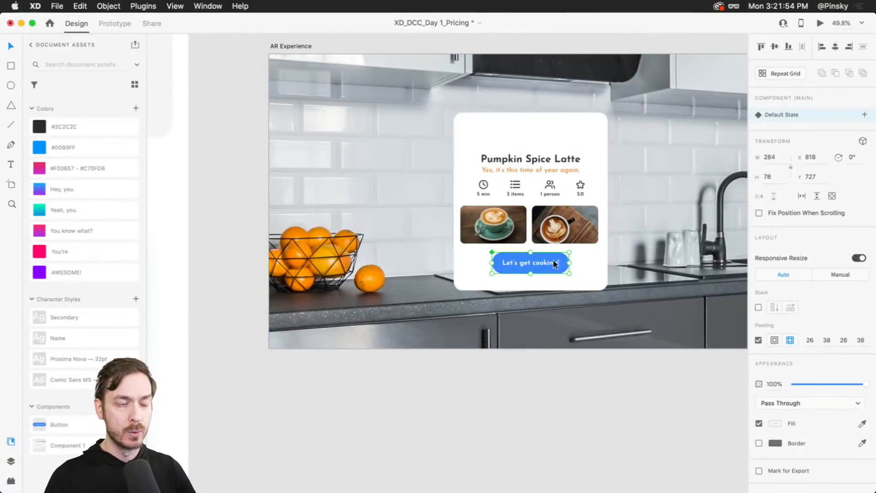
- Turn off the button component's padding and stretch the button wider to the right
scroll(553, 260, up, 5)
scroll(544, 424, up, 8)
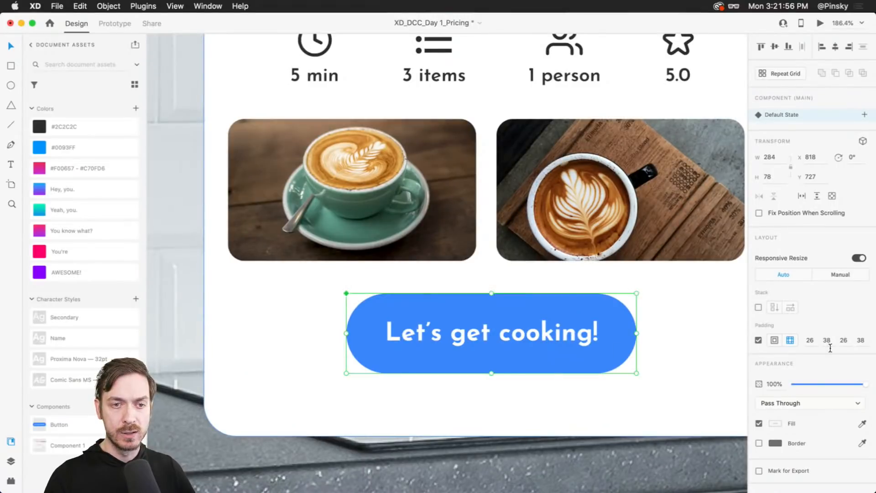
mouse_move(616, 331)
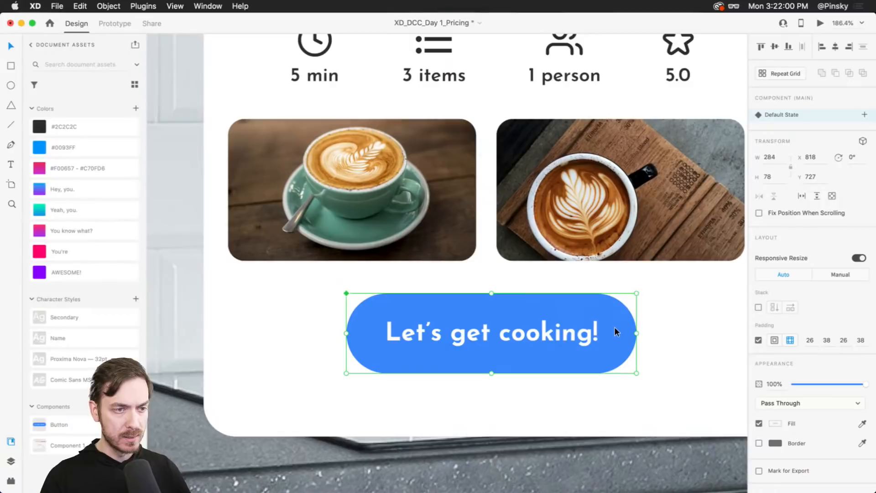
click(826, 341)
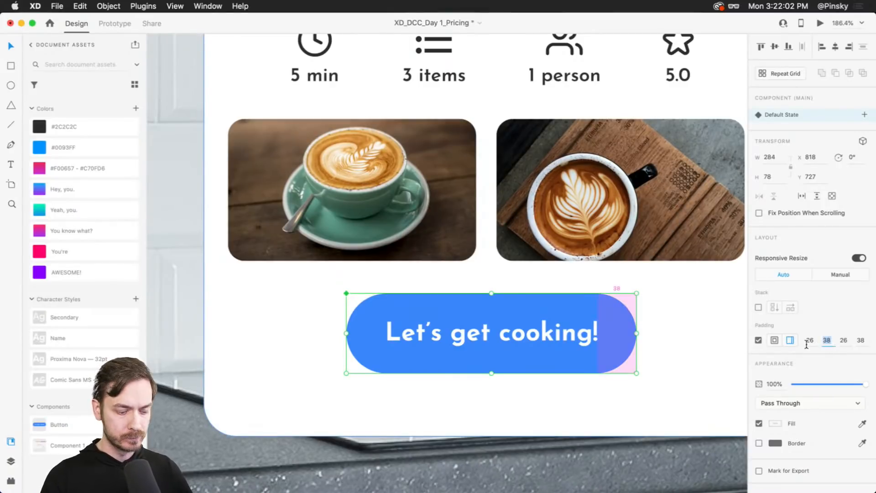
click(758, 339)
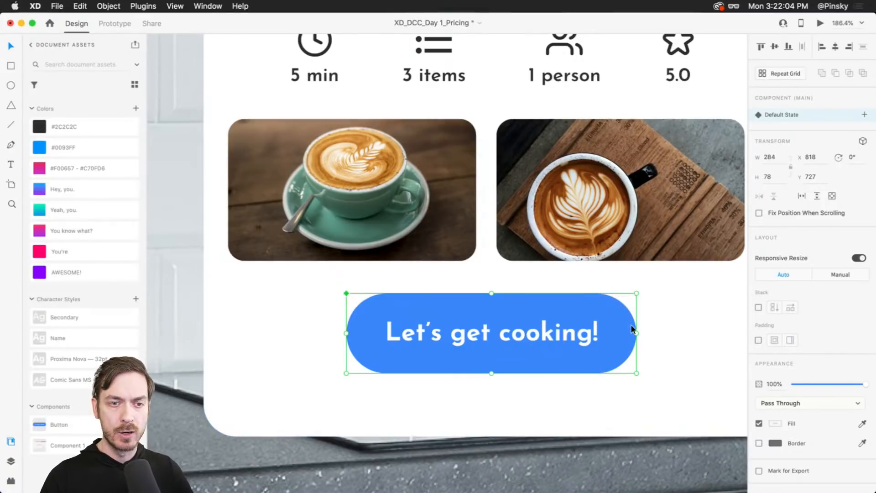
drag(636, 333, 686, 338)
double_click(520, 336)
drag(520, 337, 546, 337)
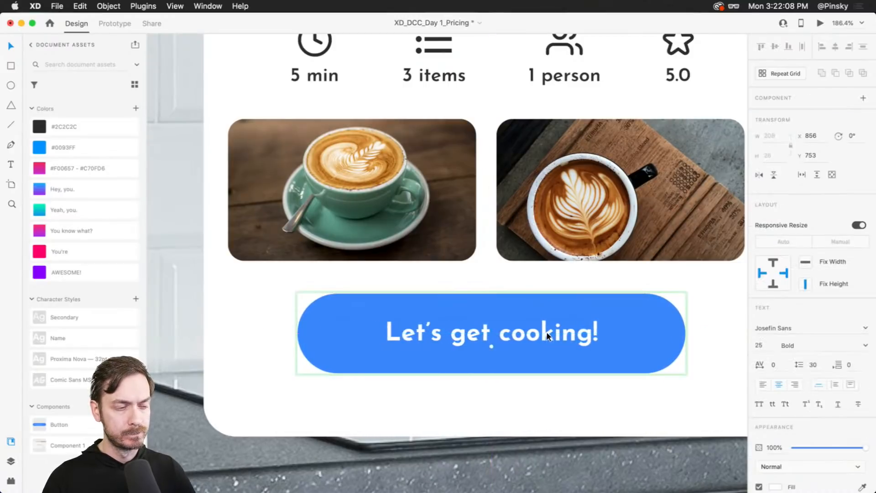
- Switch to Finder and drag Asset 16.png from the Food Exports folder onto the artboard
scroll(545, 333, down, 5)
click(513, 306)
scroll(513, 310, up, 3)
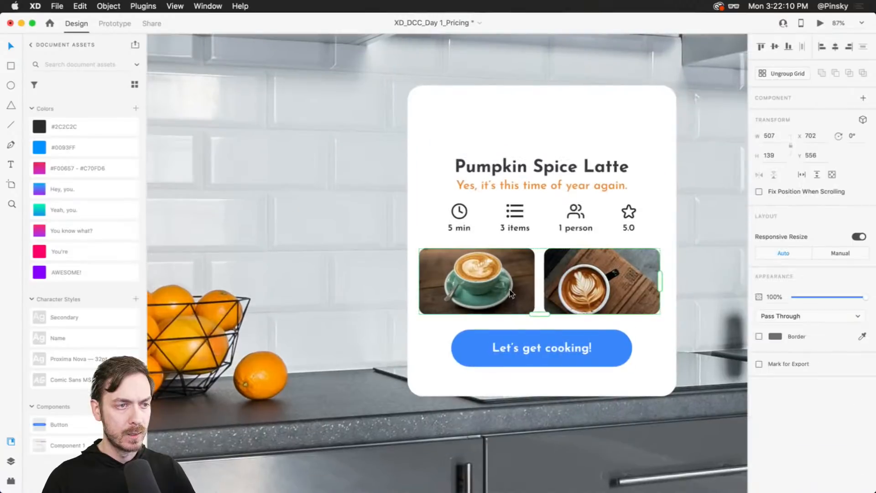
scroll(587, 248, right, 2)
scroll(586, 248, up, 2)
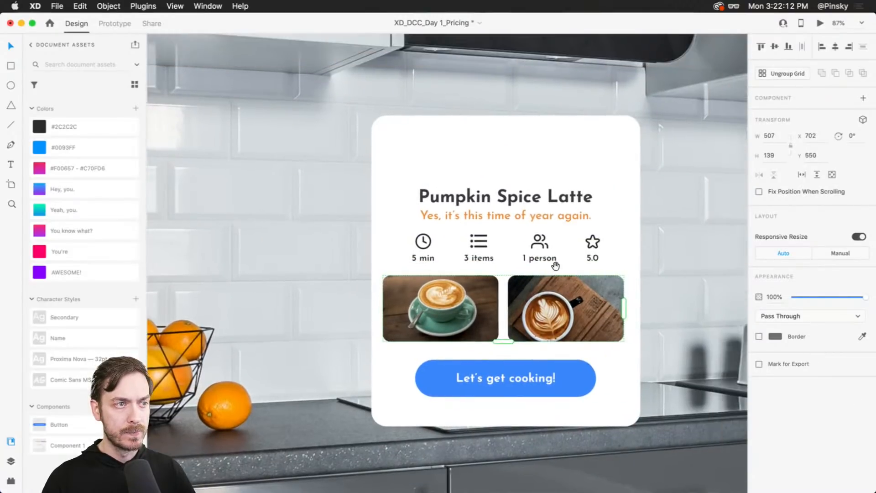
click(530, 167)
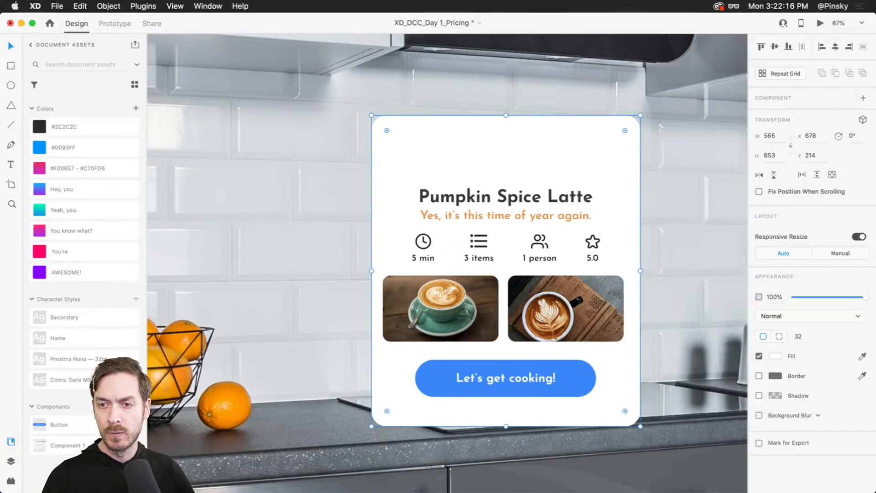
key(super+Tab)
click(313, 186)
click(169, 110)
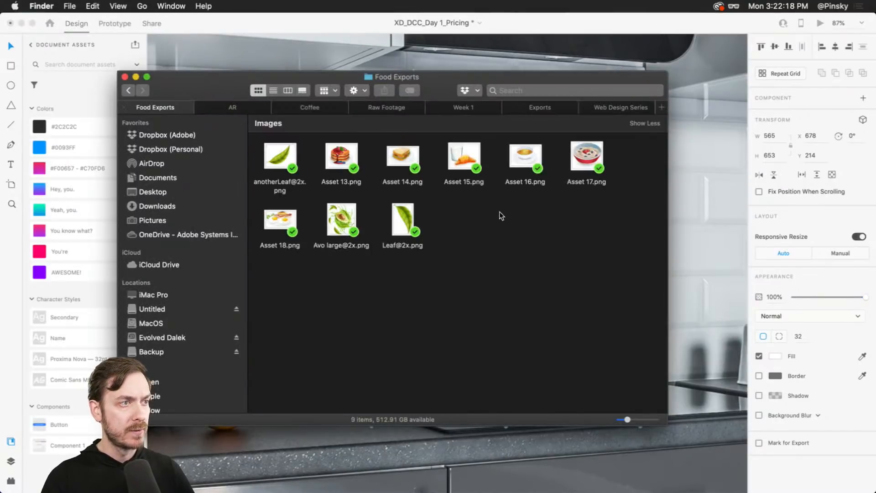
key(space)
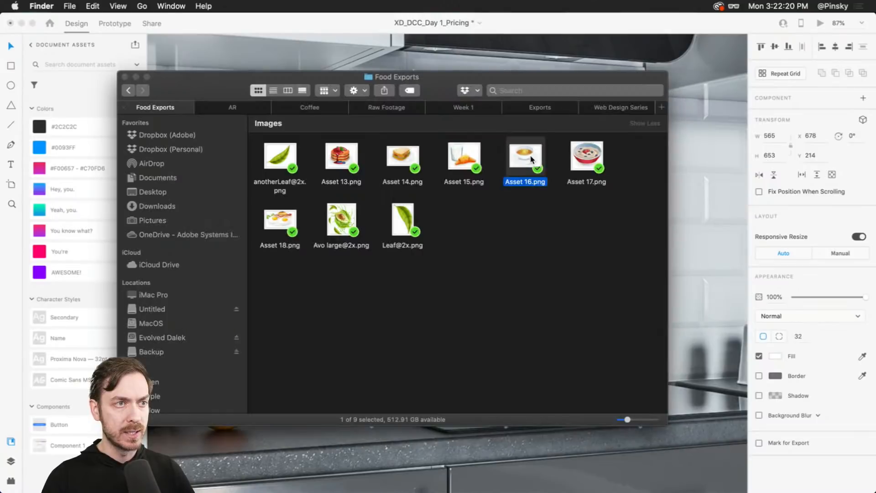
scroll(558, 53, up, 5)
drag(524, 157, 370, 311)
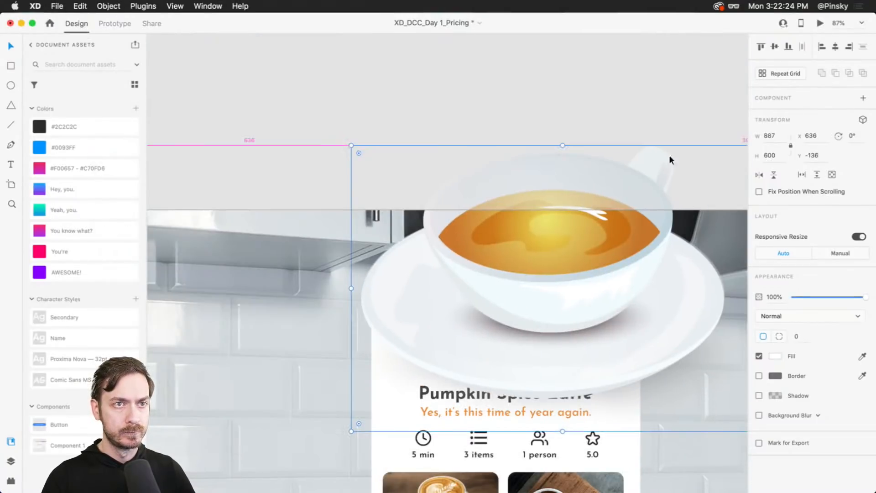
- Scale the teacup image to about 327 by 222 and place it centered over the card's top edge
drag(351, 146, 464, 237)
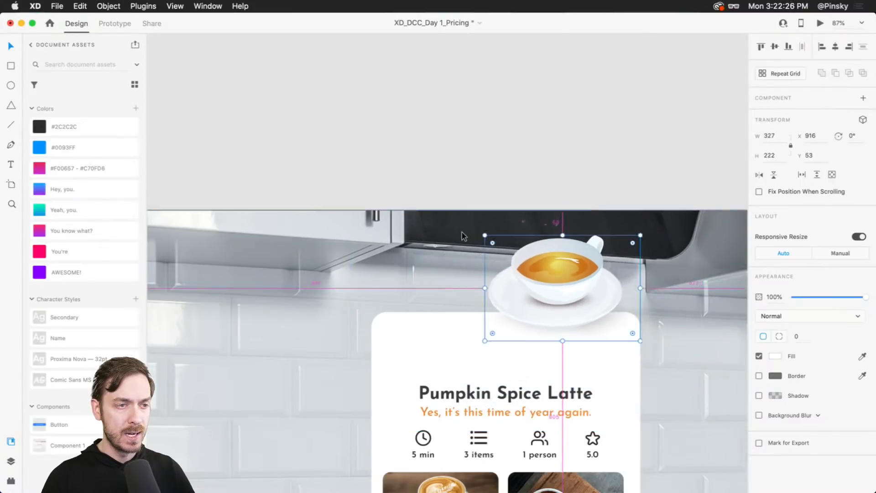
drag(571, 301, 516, 343)
scroll(517, 343, down, 3)
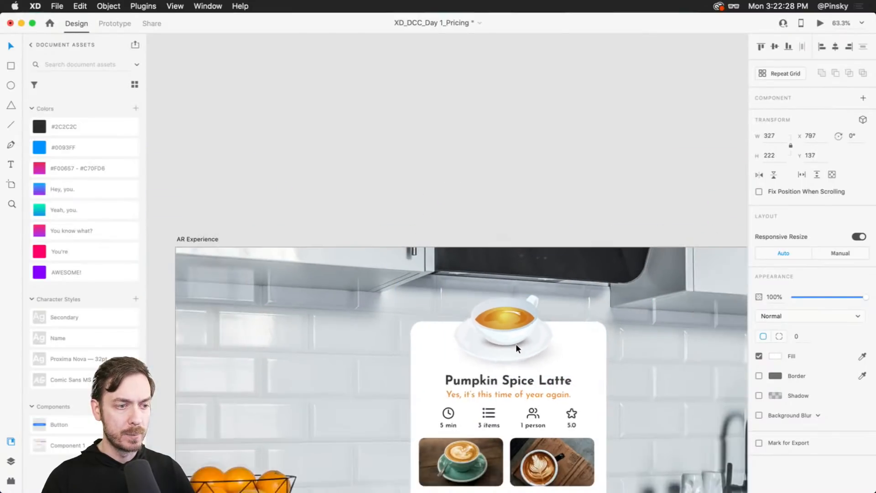
drag(539, 370, 518, 242)
click(500, 80)
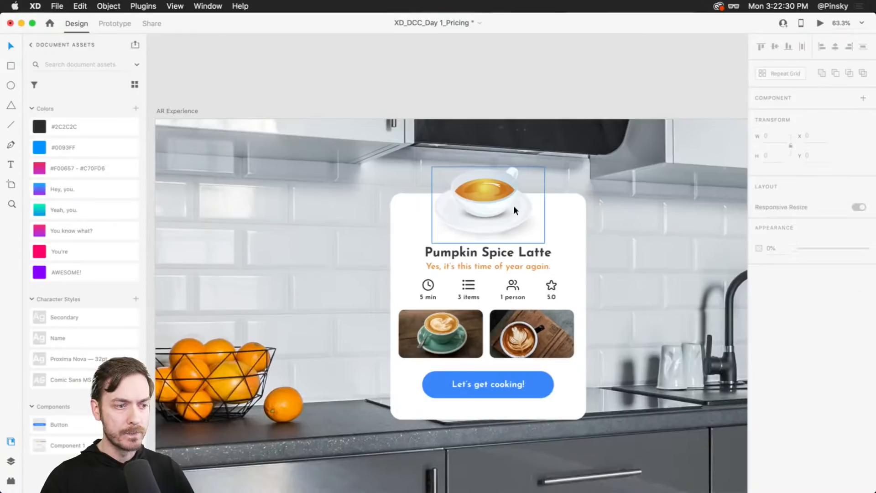
- Shorten the white card background from its bottom edge to a height of 623
click(551, 411)
drag(511, 331, 514, 332)
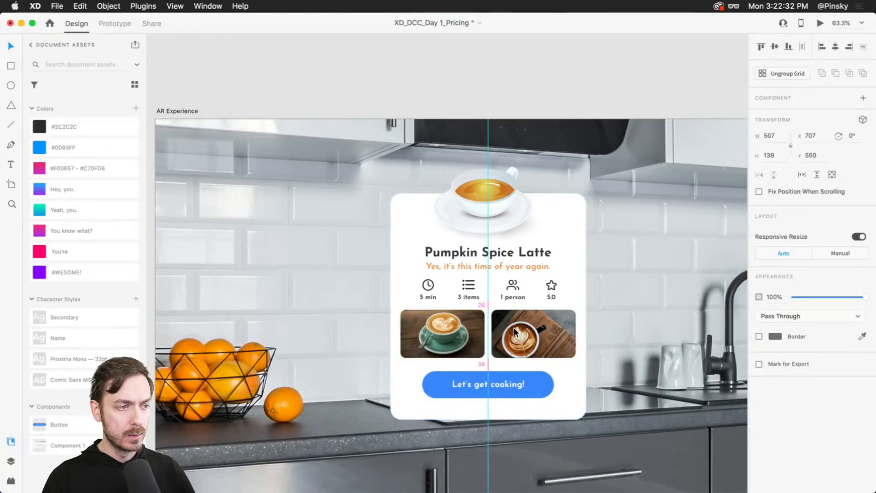
double_click(524, 383)
click(524, 403)
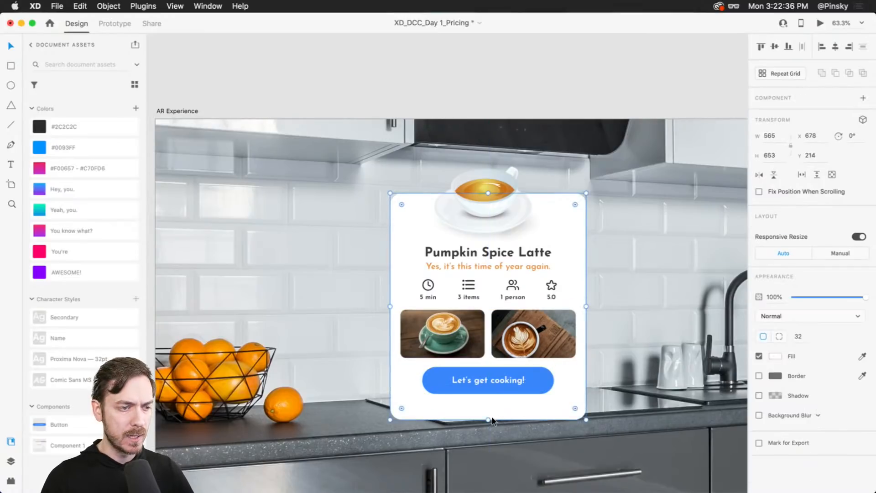
drag(488, 421, 488, 403)
key(super+y)
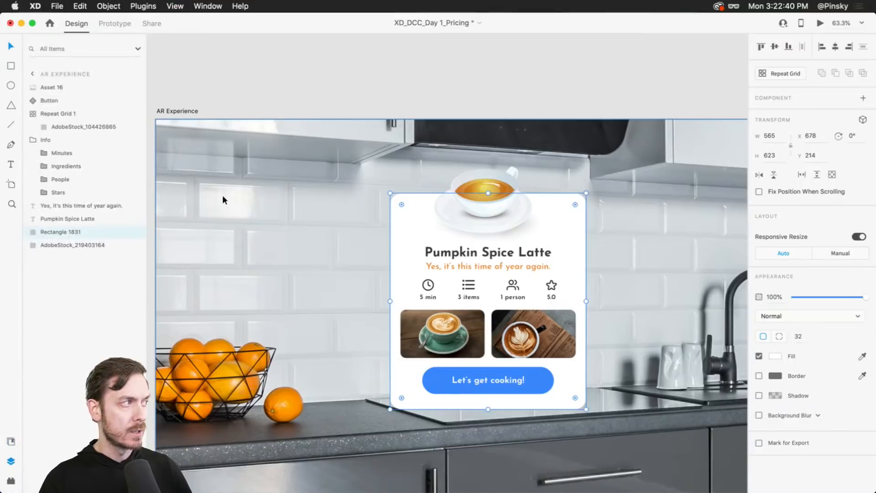
- Group the teacup image, background rectangle and all card contents into one group named Card
click(65, 91)
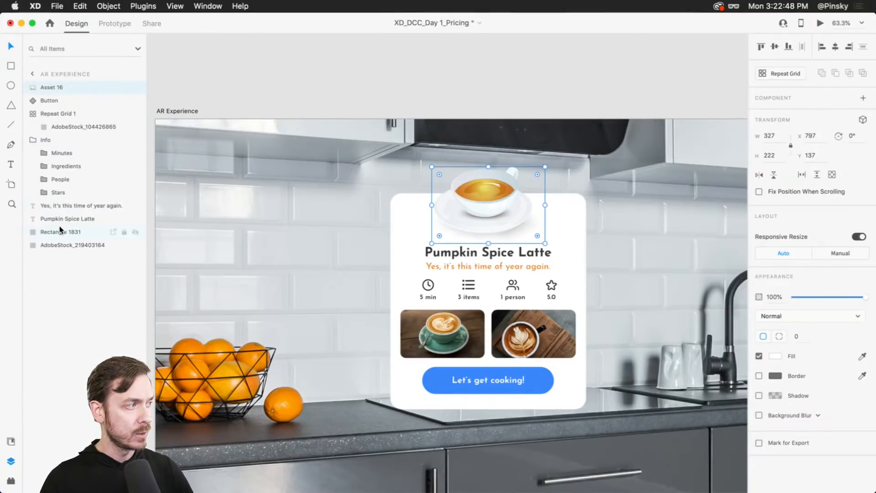
click(60, 230)
shift+click(59, 86)
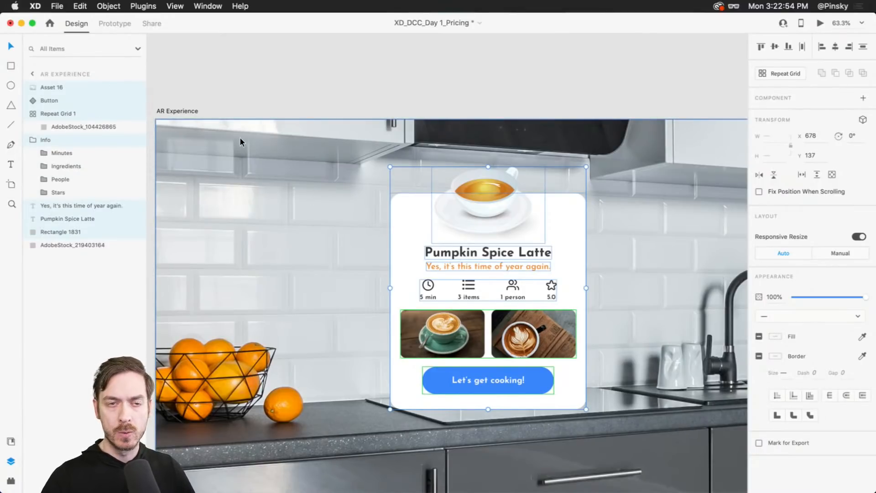
key(super+g)
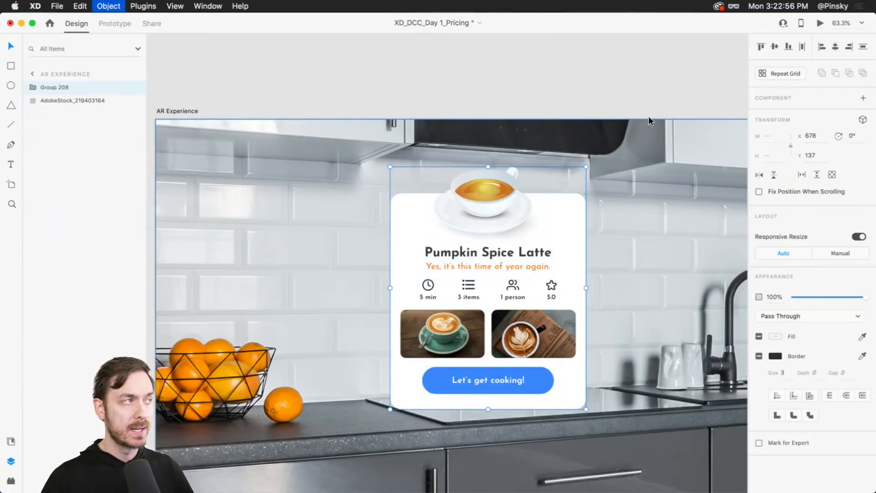
double_click(55, 87)
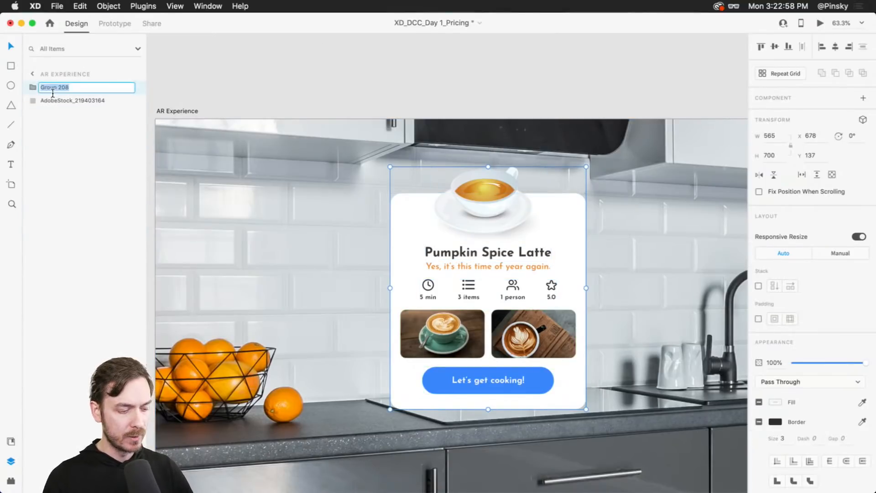
key(Return)
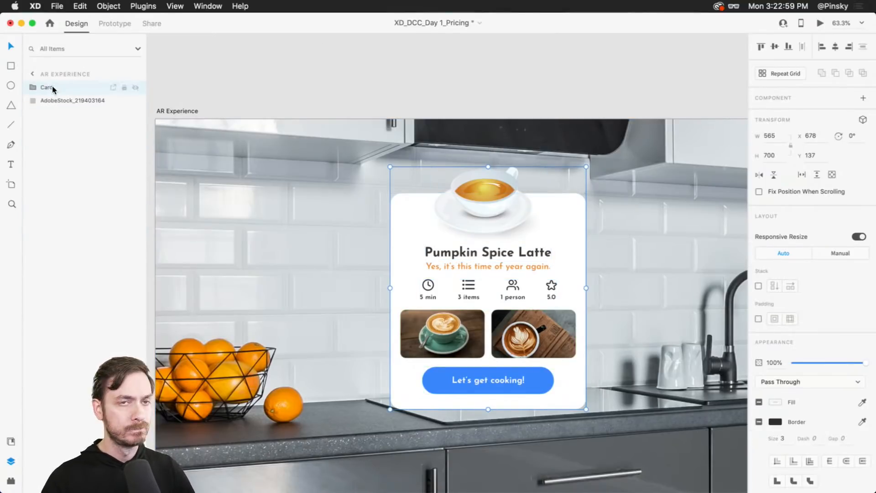
- Convert the Card group into a component
click(862, 98)
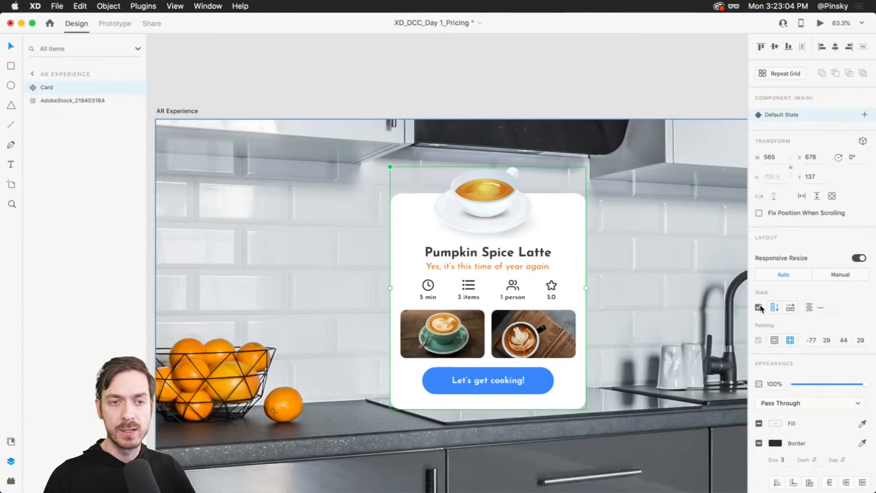
double_click(523, 335)
mouse_move(523, 334)
mouse_down()
mouse_move(522, 285)
mouse_move(521, 339)
mouse_up()
mouse_move(521, 289)
mouse_down()
mouse_move(520, 340)
mouse_move(517, 284)
mouse_move(470, 286)
mouse_move(506, 286)
mouse_up()
double_click(516, 283)
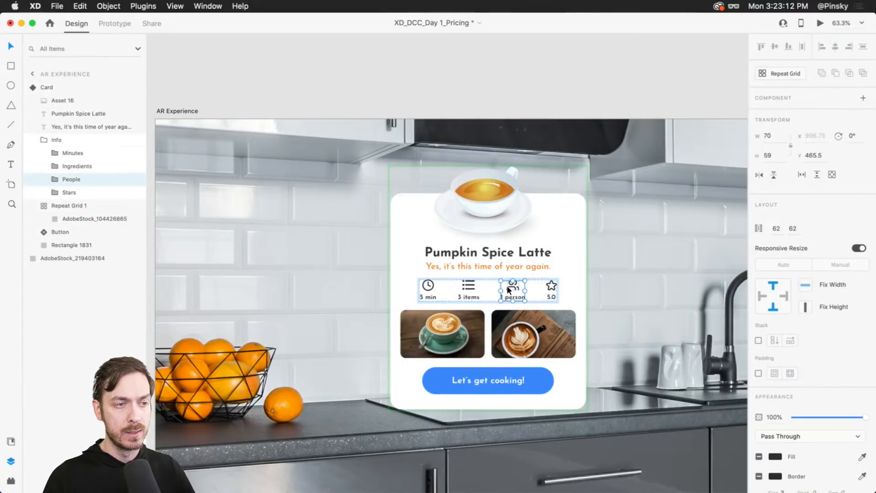
key(Escape)
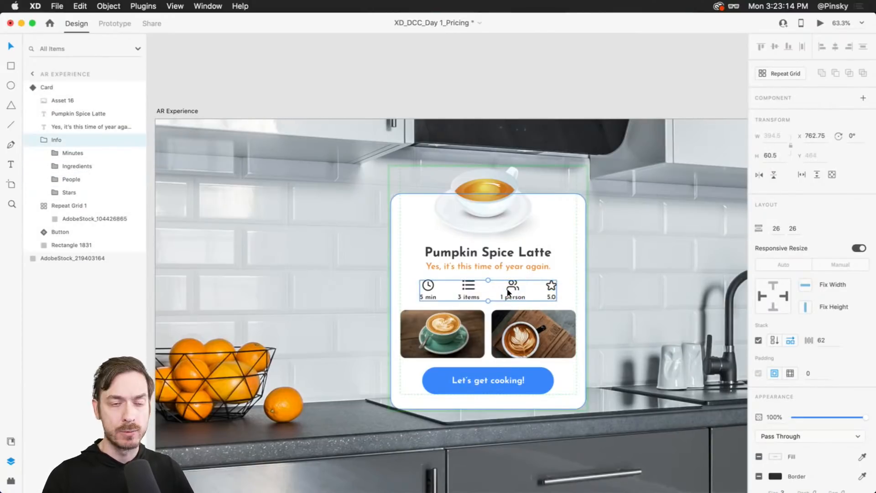
key(Escape)
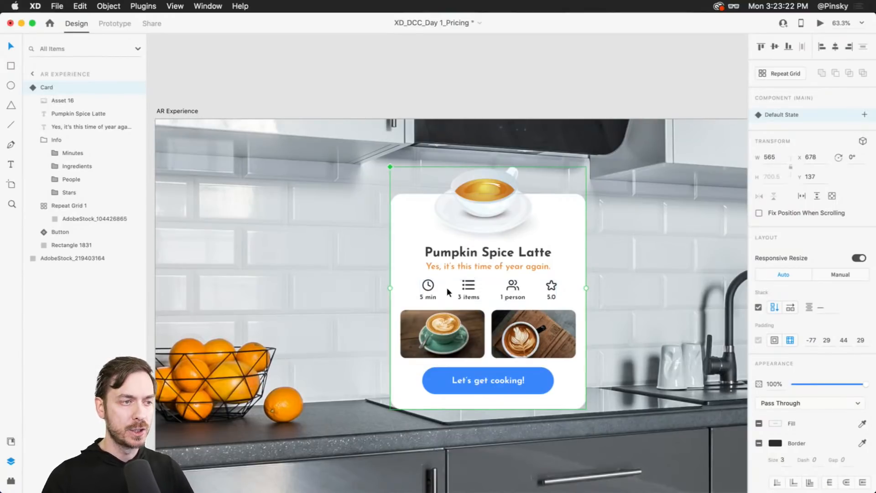
- Duplicate the Card component to the right and group both cards as Cards
drag(486, 296, 611, 282)
shift+click(407, 289)
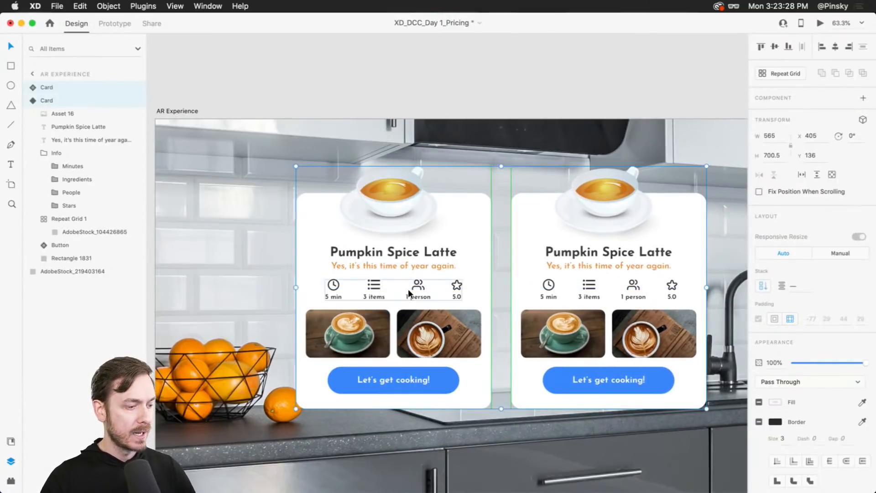
key(super+g)
double_click(56, 87)
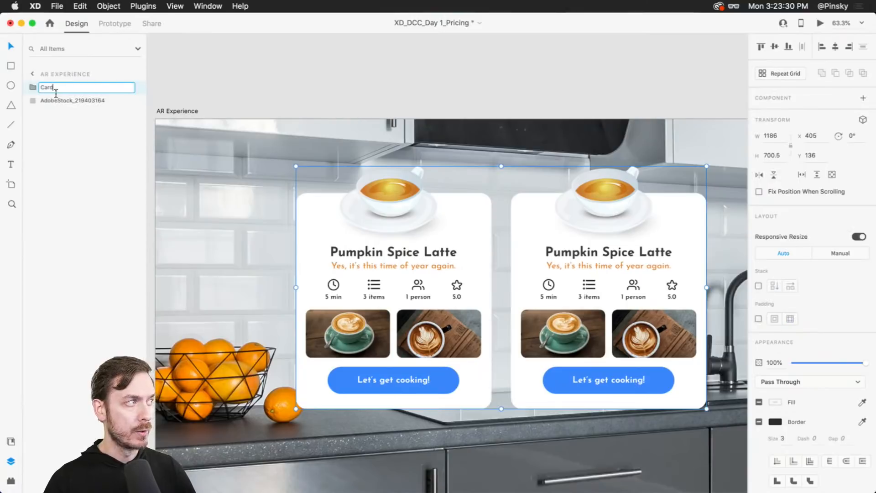
key(Return)
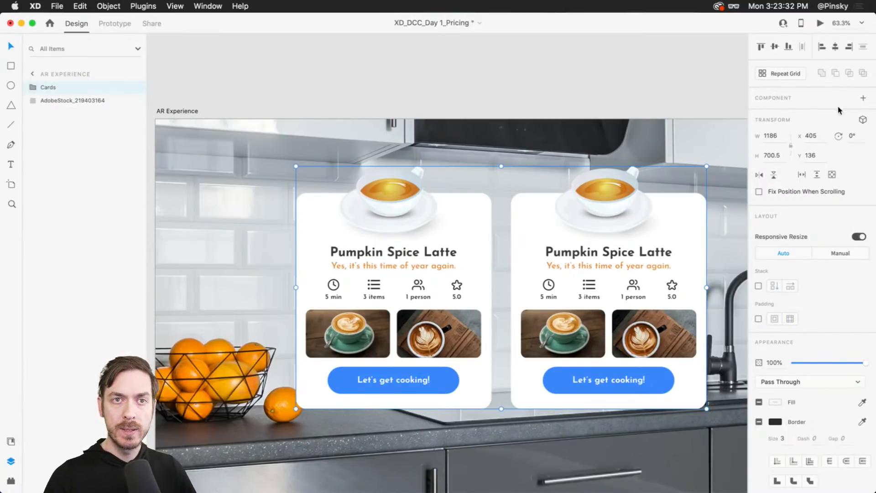
- Turn on 3D transforms for the Cards group and undo a trial 3D rotation
click(862, 122)
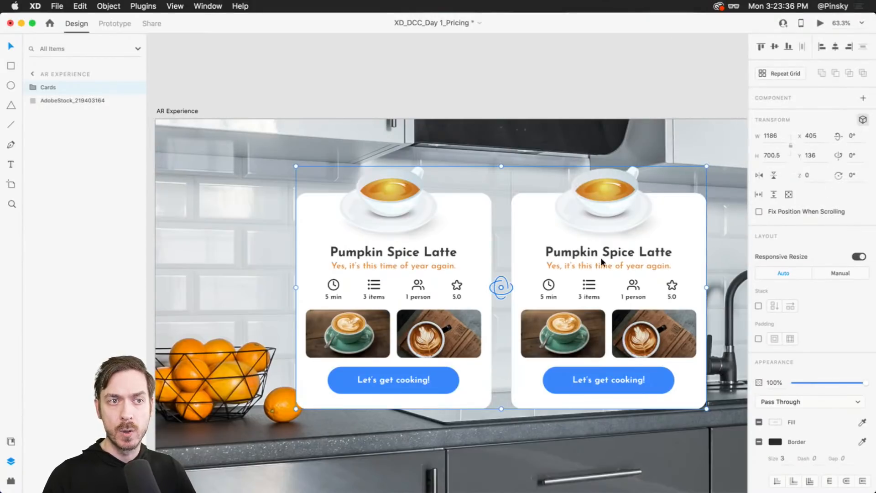
drag(502, 287, 469, 293)
key(super+z)
key(super+z)
key(super+z)
- Set the kitchen background image's Z position to -400
scroll(525, 173, down, 5)
click(526, 173)
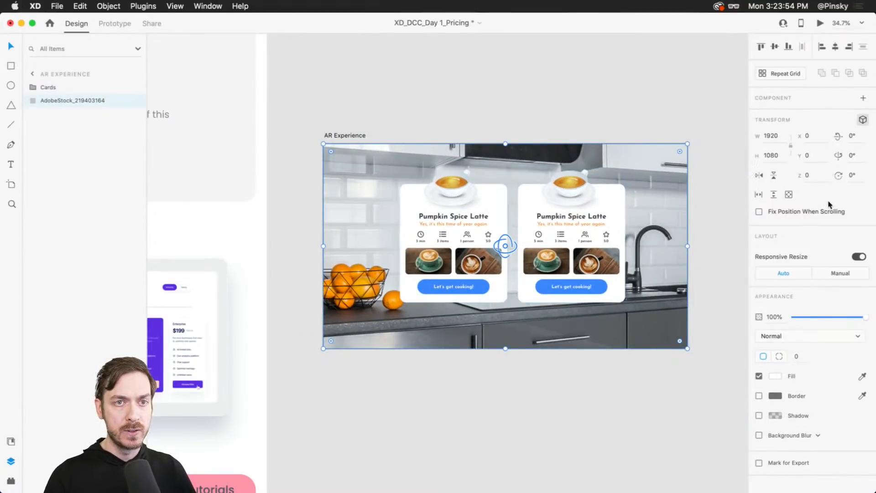
click(811, 178)
text(-400)
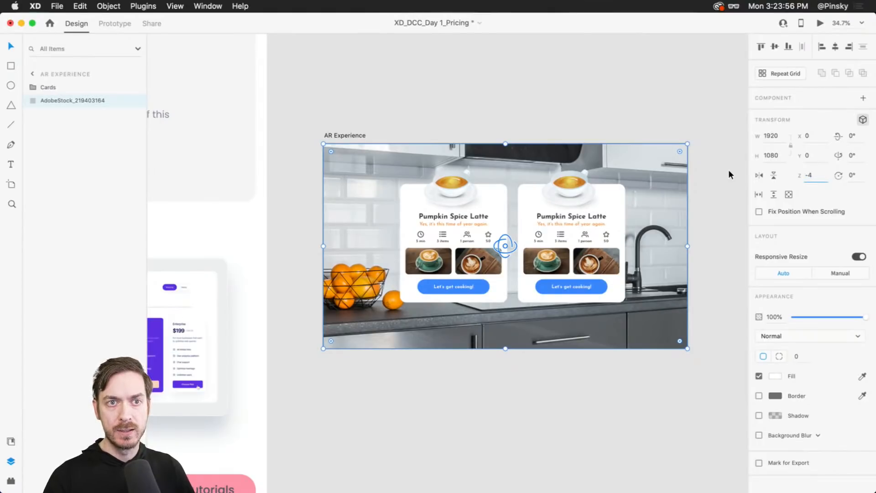
key(Return)
- Move the Cards group back in 3D depth toward the kitchen wall
drag(625, 178, 703, 151)
click(535, 234)
scroll(535, 234, up, 3)
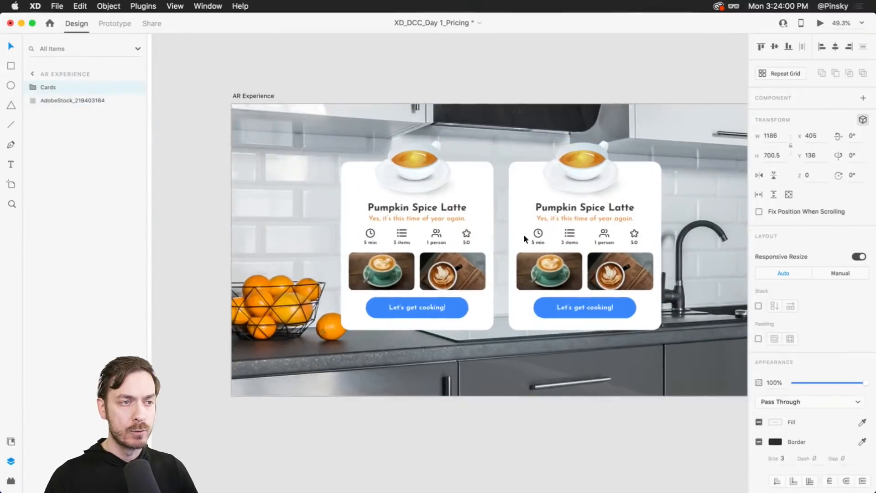
drag(502, 232, 485, 150)
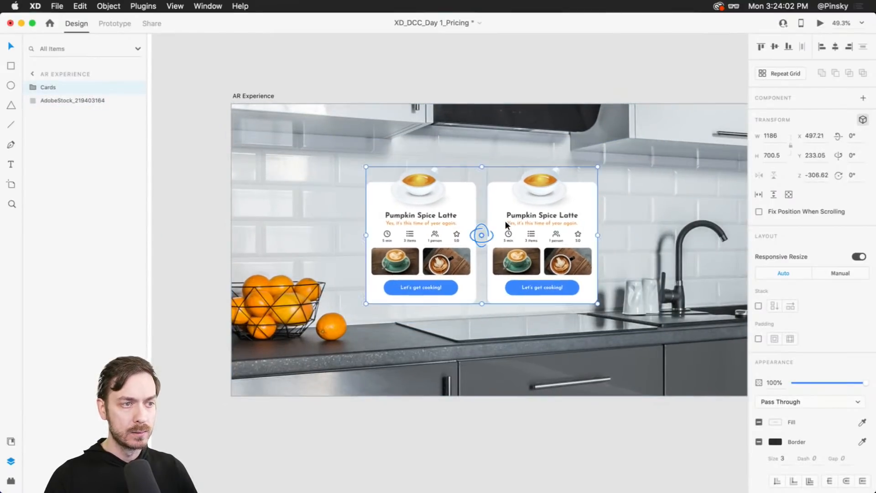
drag(487, 241, 530, 307)
- Set the left card's opacity to 70%
double_click(528, 229)
click(384, 194)
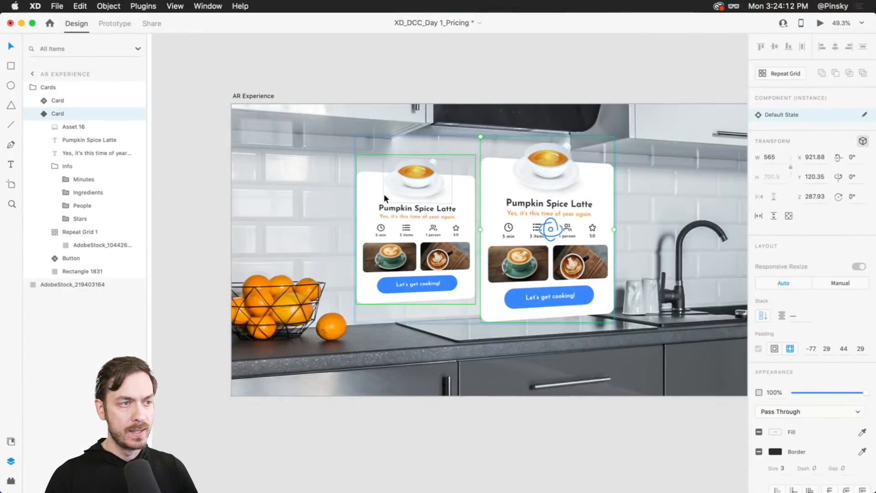
drag(866, 395, 841, 390)
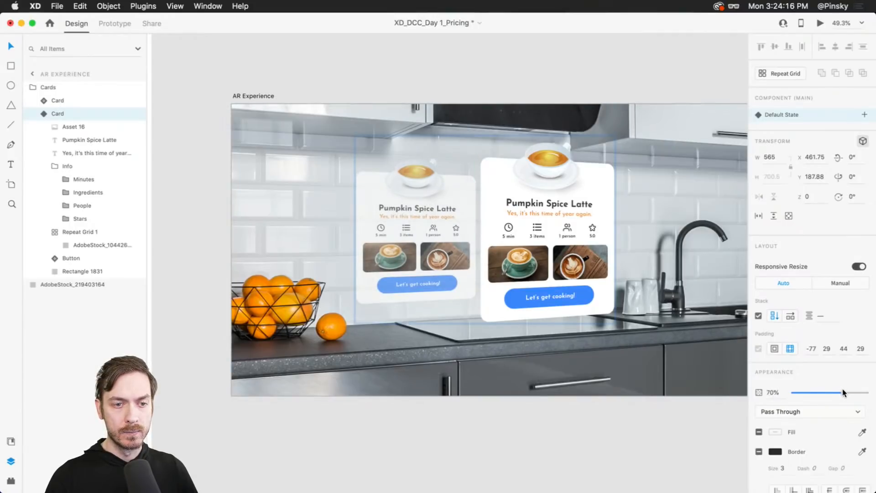
- Duplicate the faded card to the right side, then rotate the Cards group about 9° around its vertical axis
drag(434, 231, 653, 236)
click(413, 242)
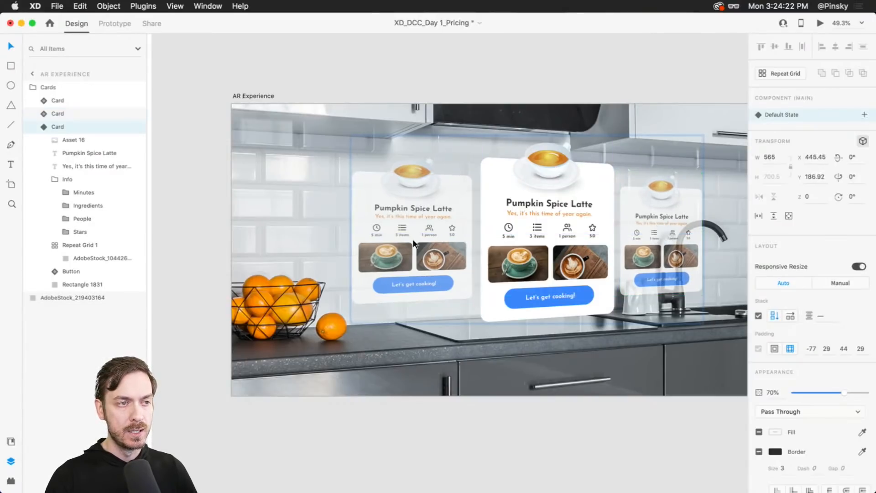
key(Escape)
drag(556, 249, 512, 246)
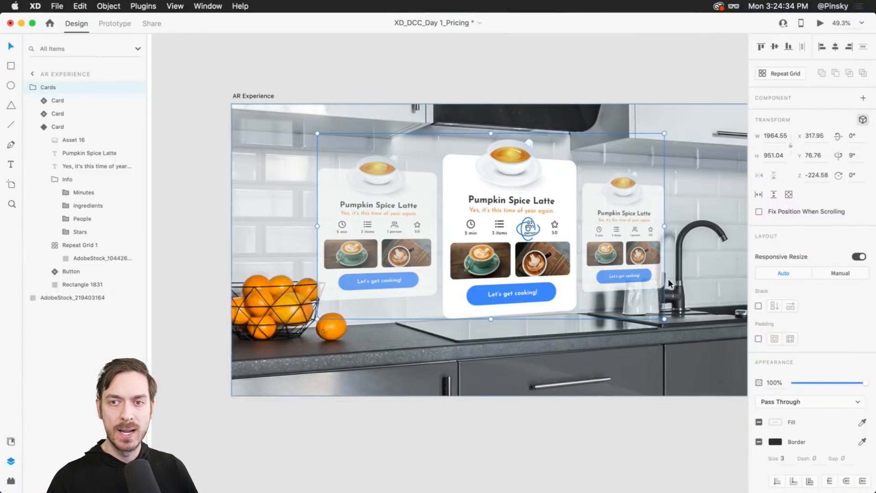
- Bring the center card further forward in 3D depth
double_click(495, 212)
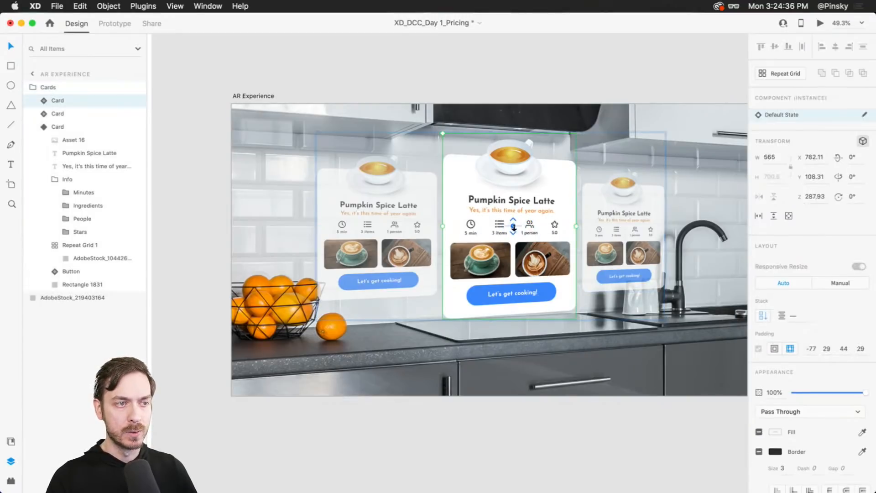
drag(501, 264, 513, 255)
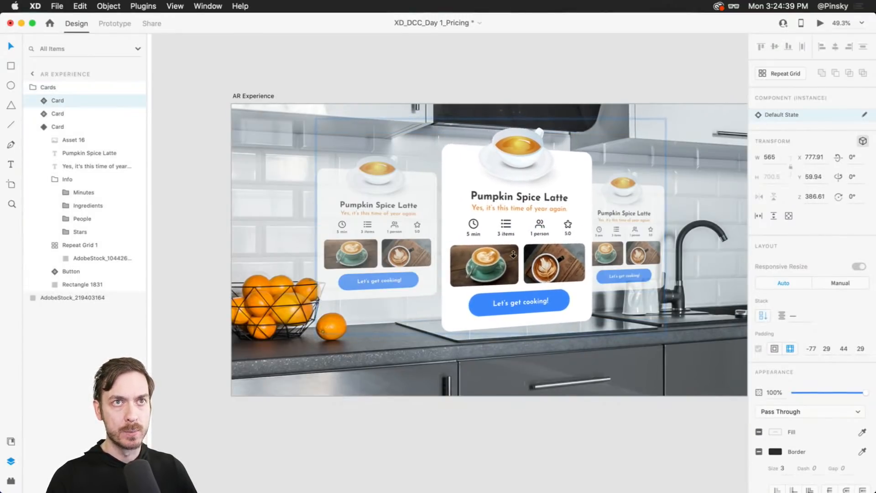
- Duplicate the AR Experience artboard
click(456, 76)
click(253, 96)
key(super+d)
scroll(516, 219, right, 12)
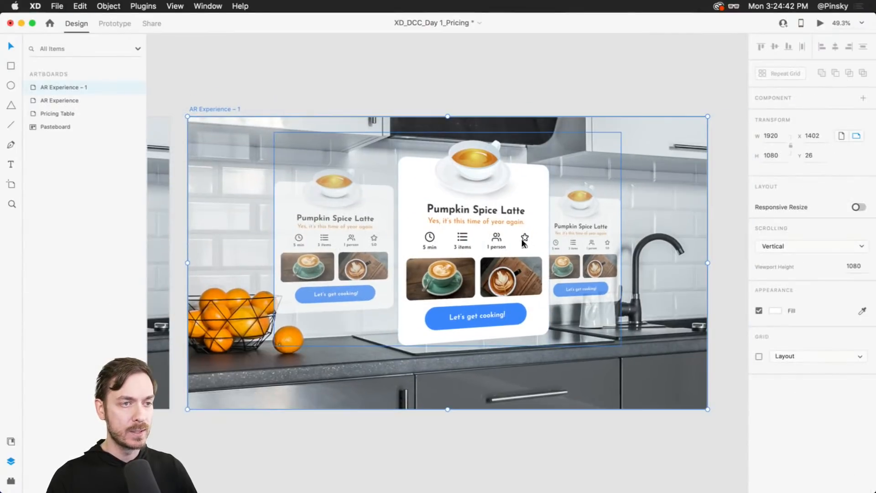
- In the duplicated artboard, bring the left card forward and push the center card back in depth
double_click(505, 240)
click(337, 237)
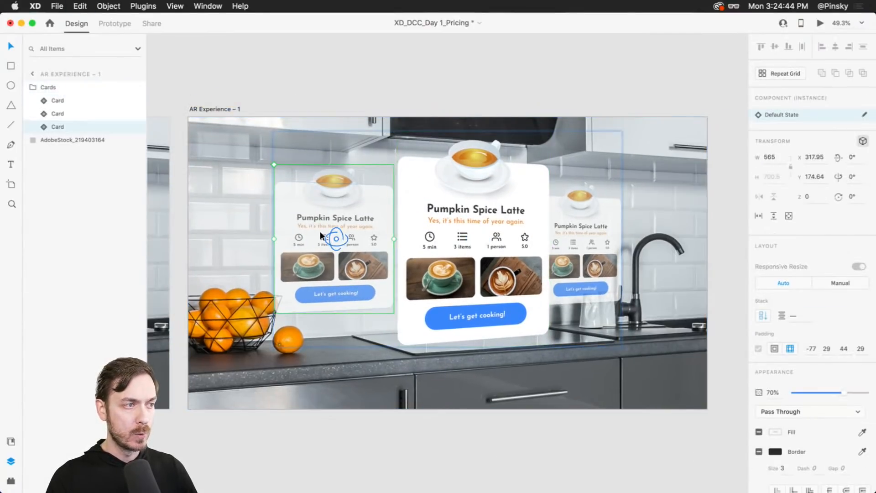
drag(332, 239, 338, 337)
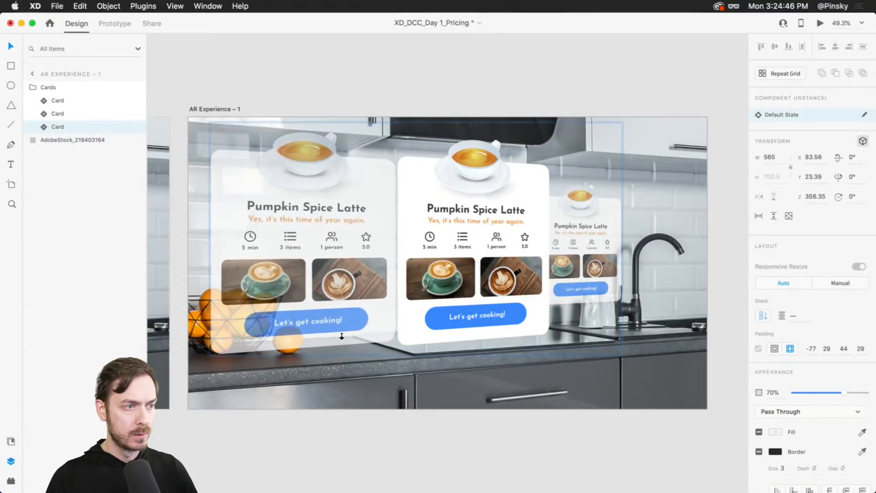
click(449, 277)
drag(479, 238, 509, 141)
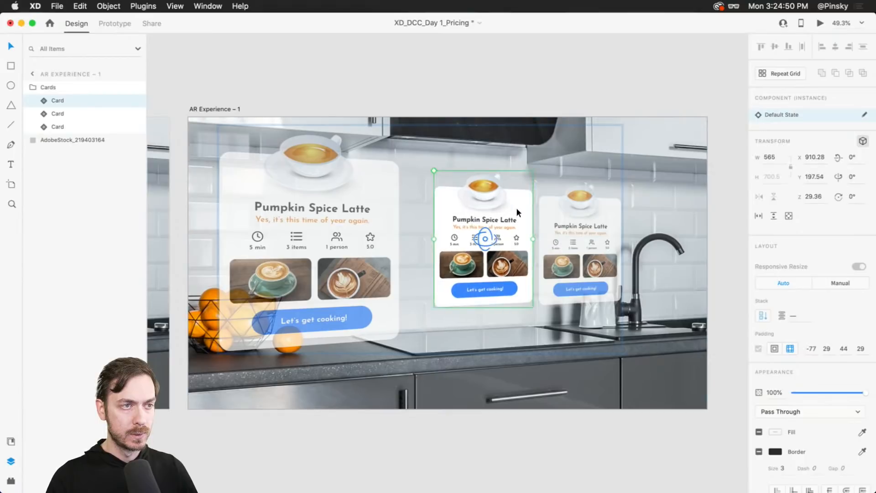
- Shift the two back cards to the right and move the front card to the center of the artboard
shift+click(573, 228)
drag(573, 228, 622, 227)
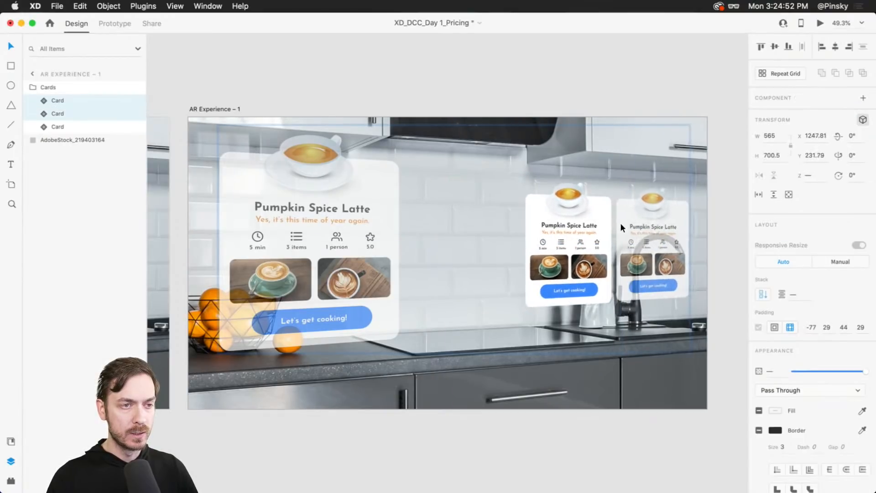
click(315, 239)
drag(317, 255, 445, 240)
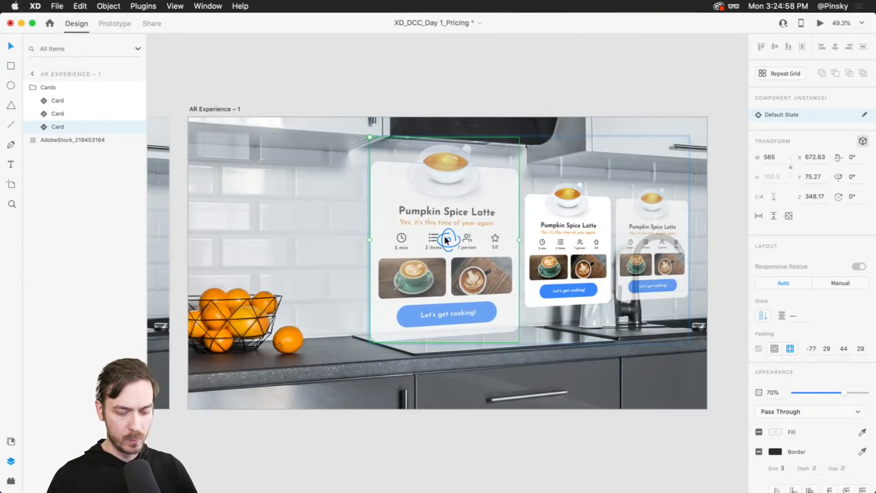
click(589, 242)
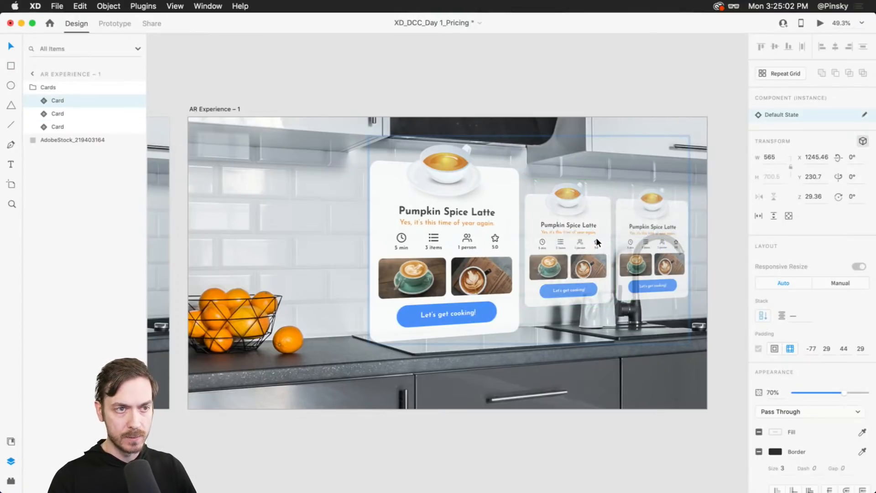
click(477, 242)
drag(458, 256, 457, 255)
- In prototype mode, wire the left card of the original artboard to AR Experience – 1 with a tap
scroll(457, 256, down, 5)
click(333, 196)
drag(246, 135, 452, 122)
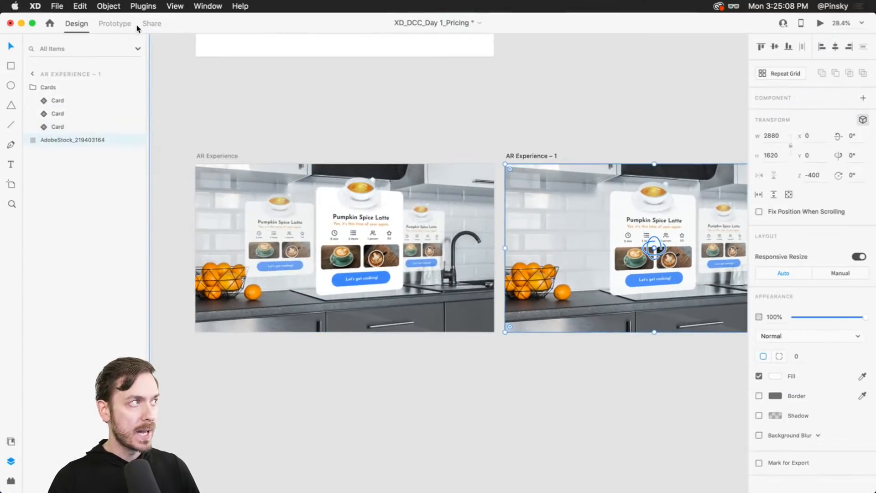
click(114, 23)
click(357, 233)
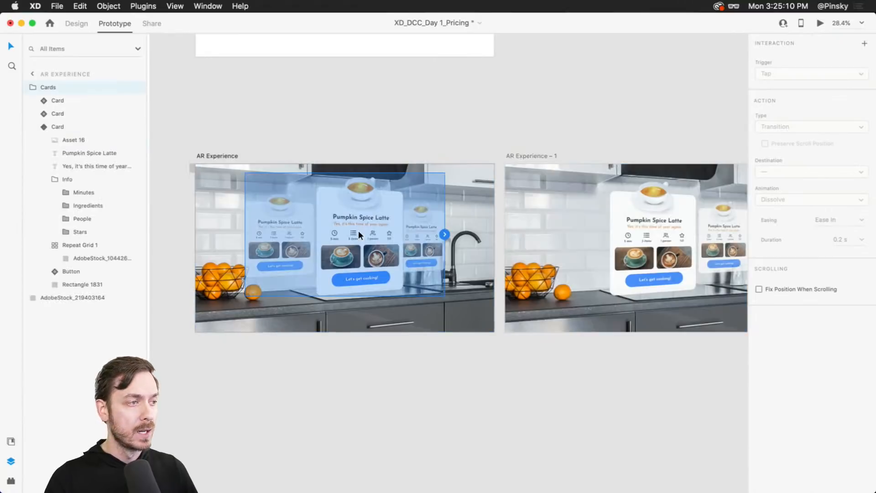
double_click(286, 231)
drag(313, 234, 613, 310)
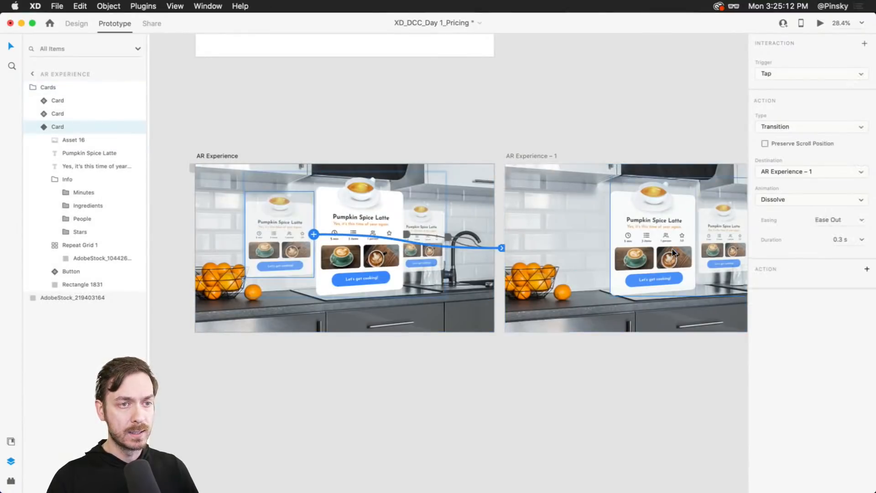
- Set the interaction type to Auto-Animate with Ease In-Out easing
click(782, 126)
click(792, 135)
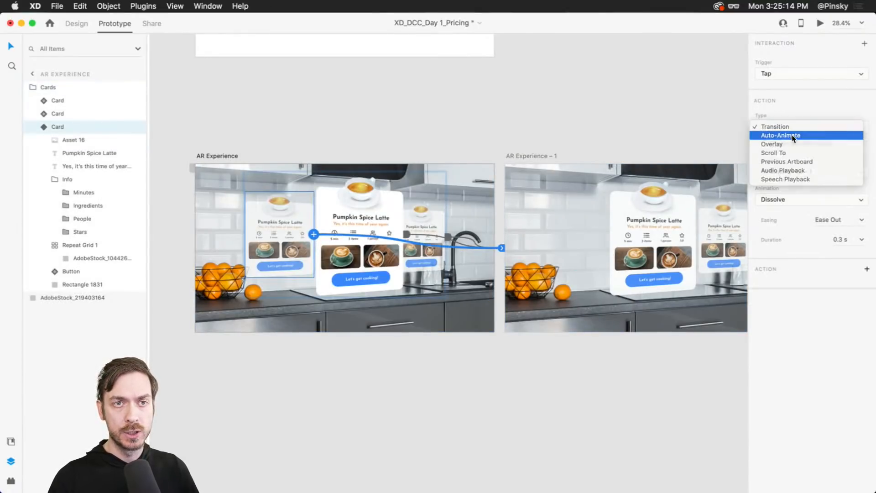
click(860, 173)
click(849, 206)
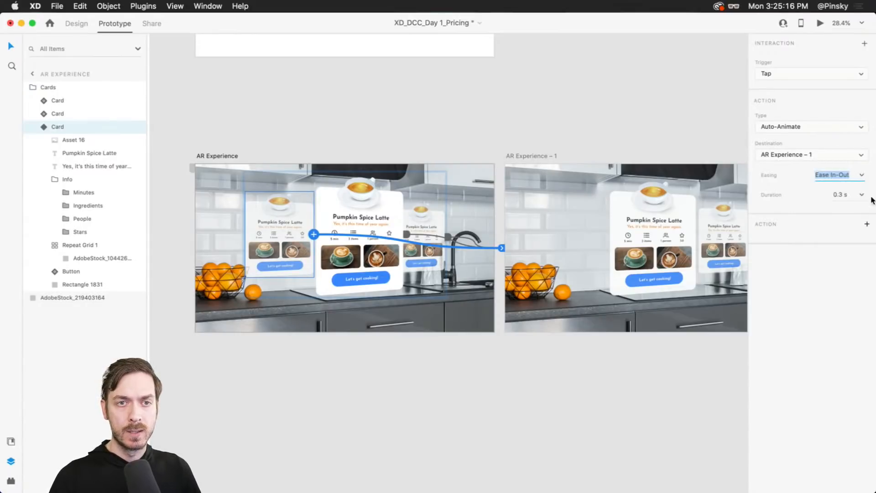
- Set the auto-animate duration to 0.8 s
click(858, 194)
click(849, 236)
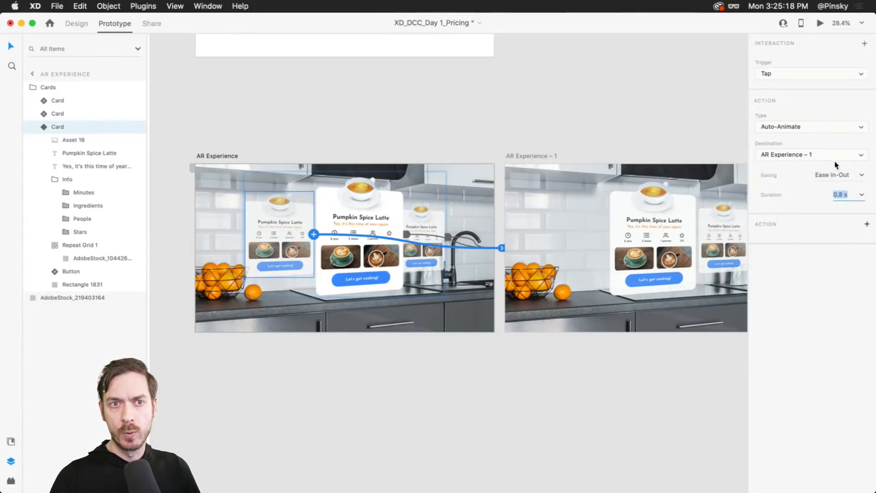
click(862, 194)
click(852, 186)
- Preview the prototype and tap the left card to test the auto-animated card switch, then close the preview
click(818, 23)
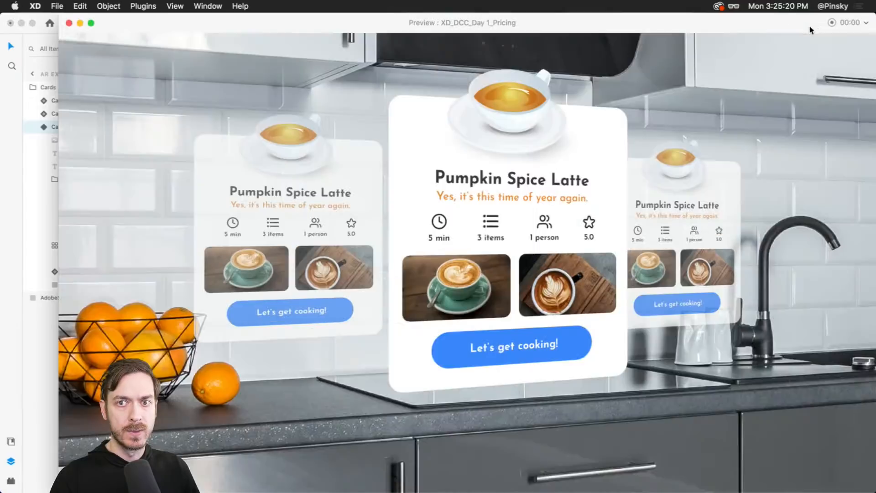
click(464, 223)
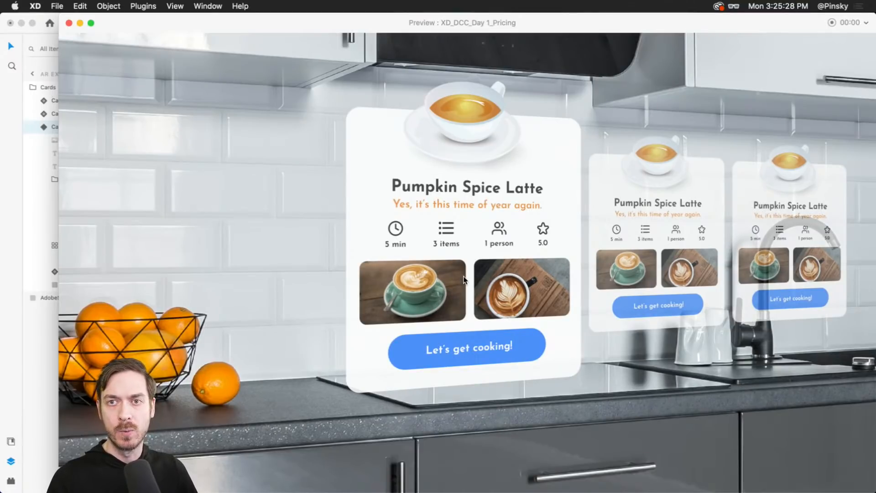
key(Escape)
- Select the AR Experience artboard, preview the prototype again and tap the front card, then close the preview
click(575, 67)
click(461, 194)
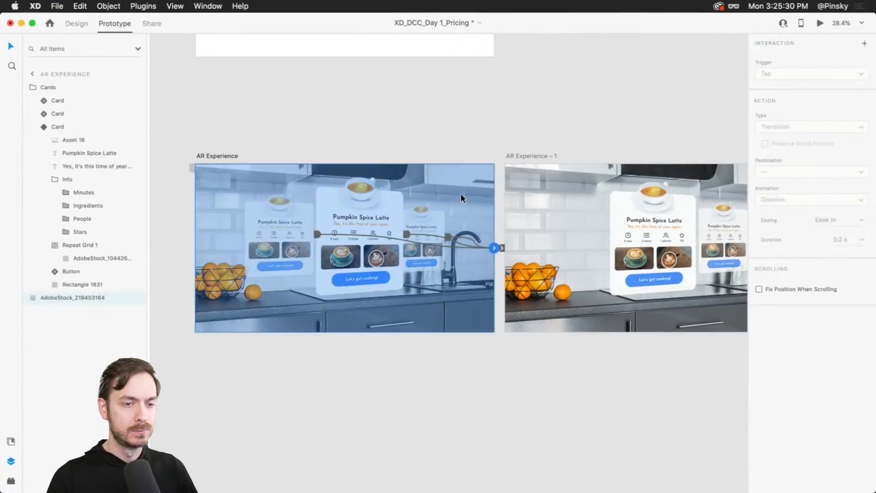
key(super+Return)
click(500, 214)
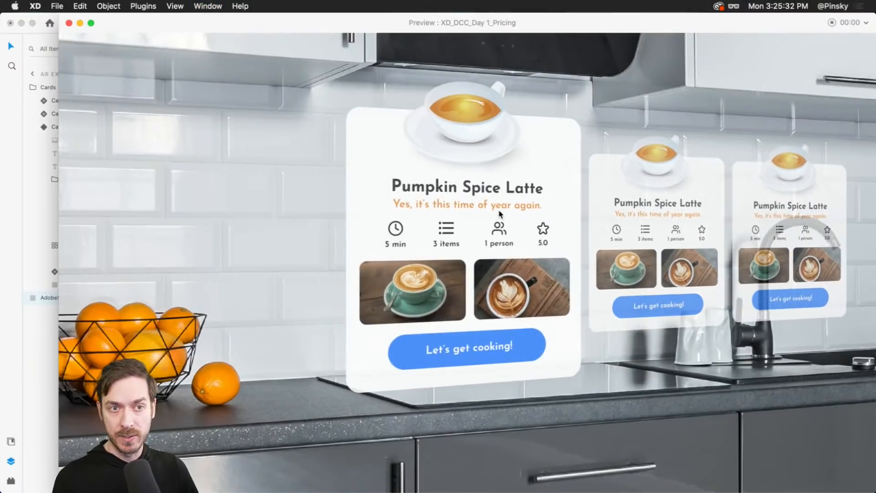
key(Escape)
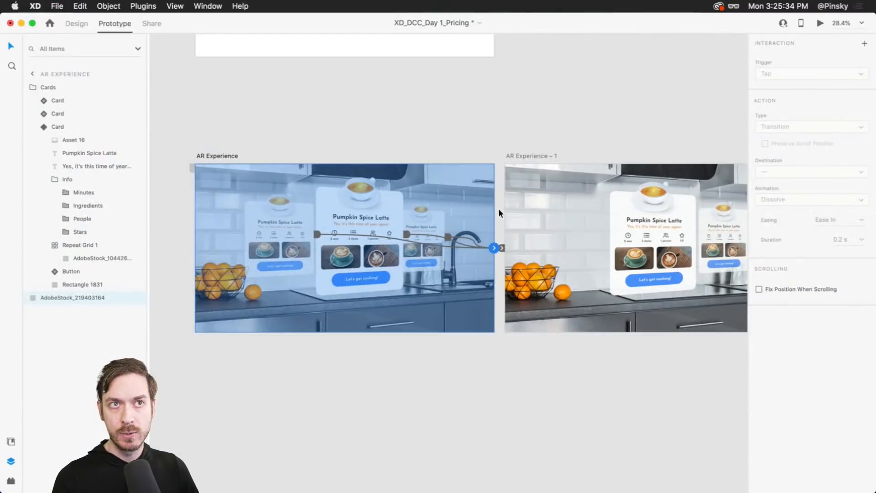